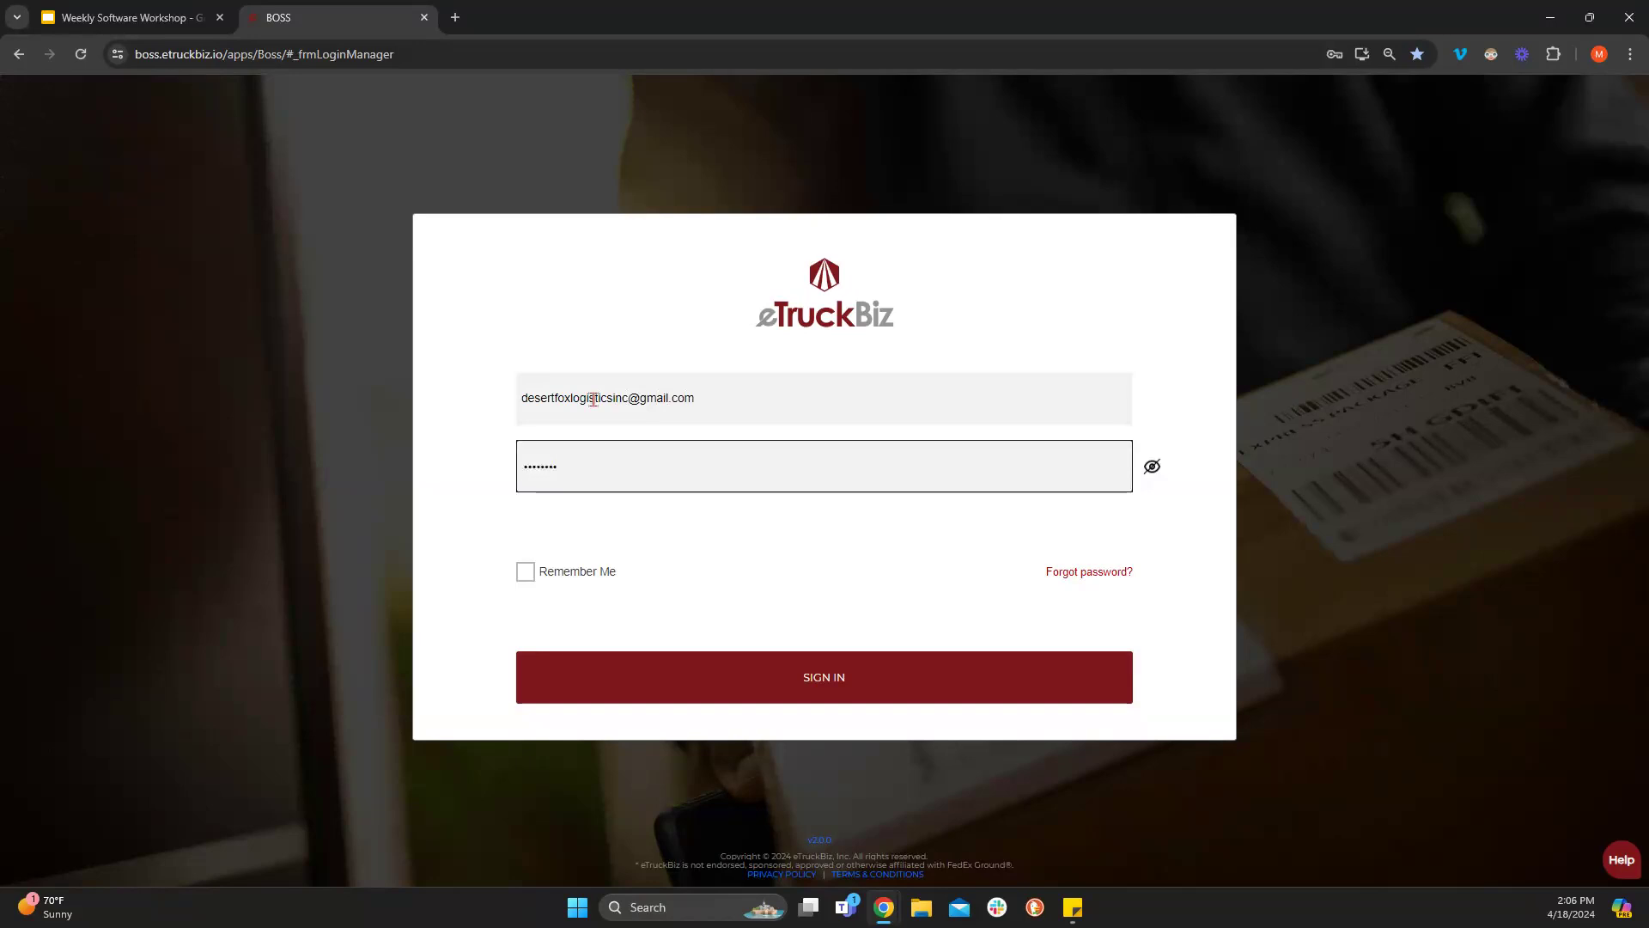
Sign in with the prefilled credentials and check the route details of a driver marker near Manhattan on the activity map.
{"action": "left_click", "coordinate": [615, 683]}
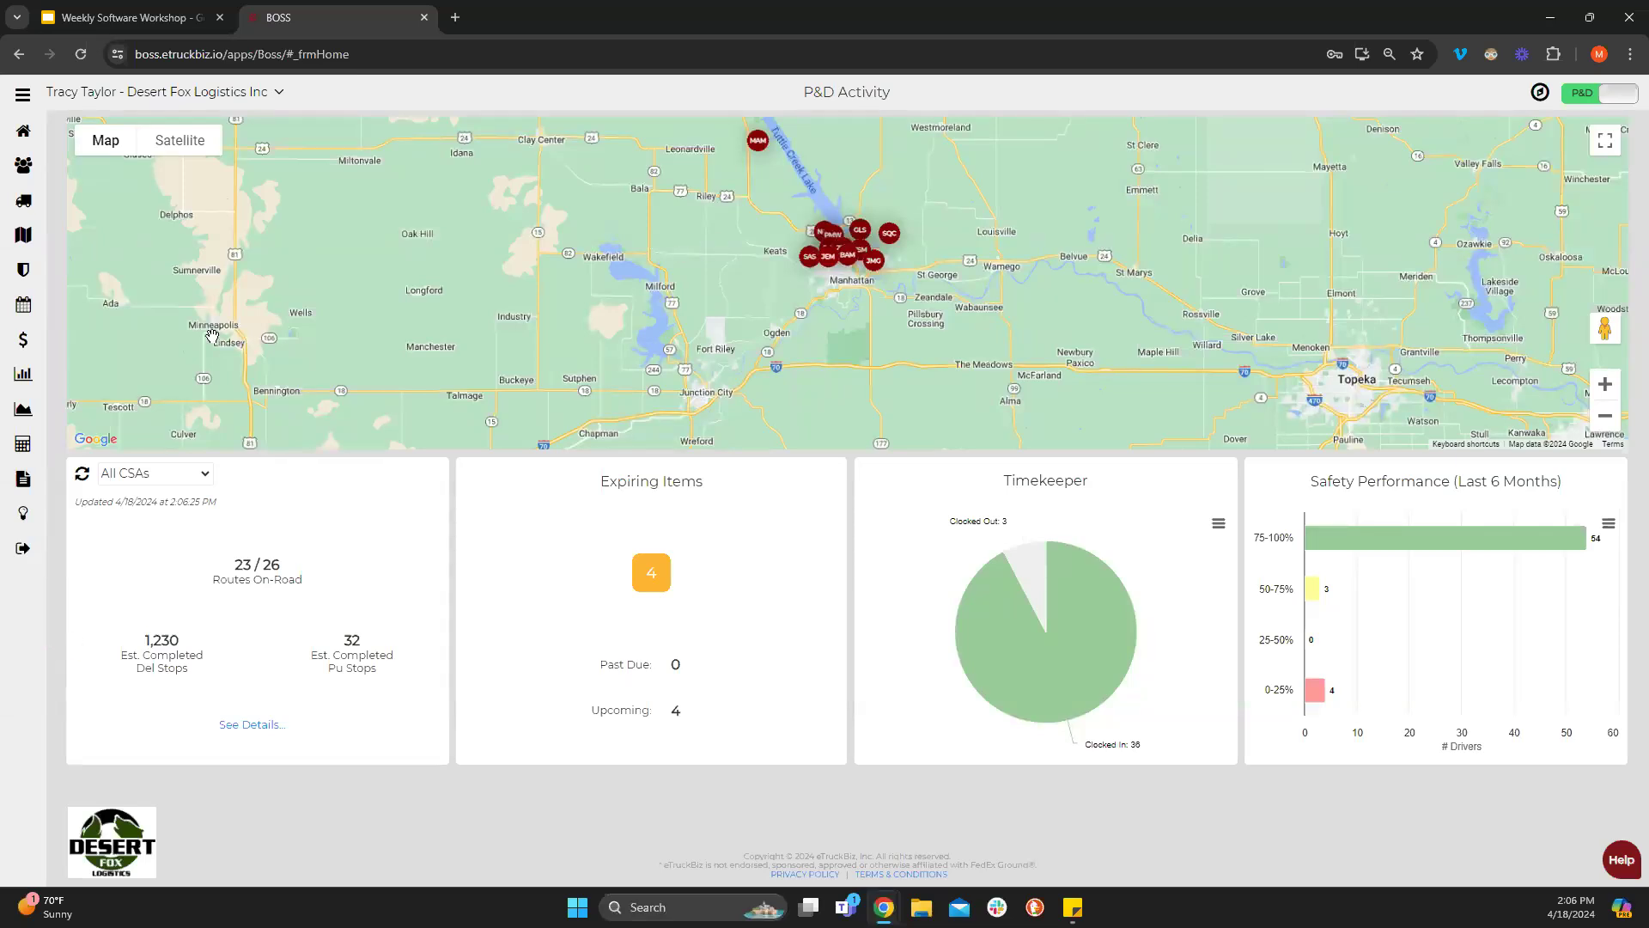
{"action": "scroll", "coordinate": [827, 292], "scroll_direction": "up", "scroll_amount": 1}
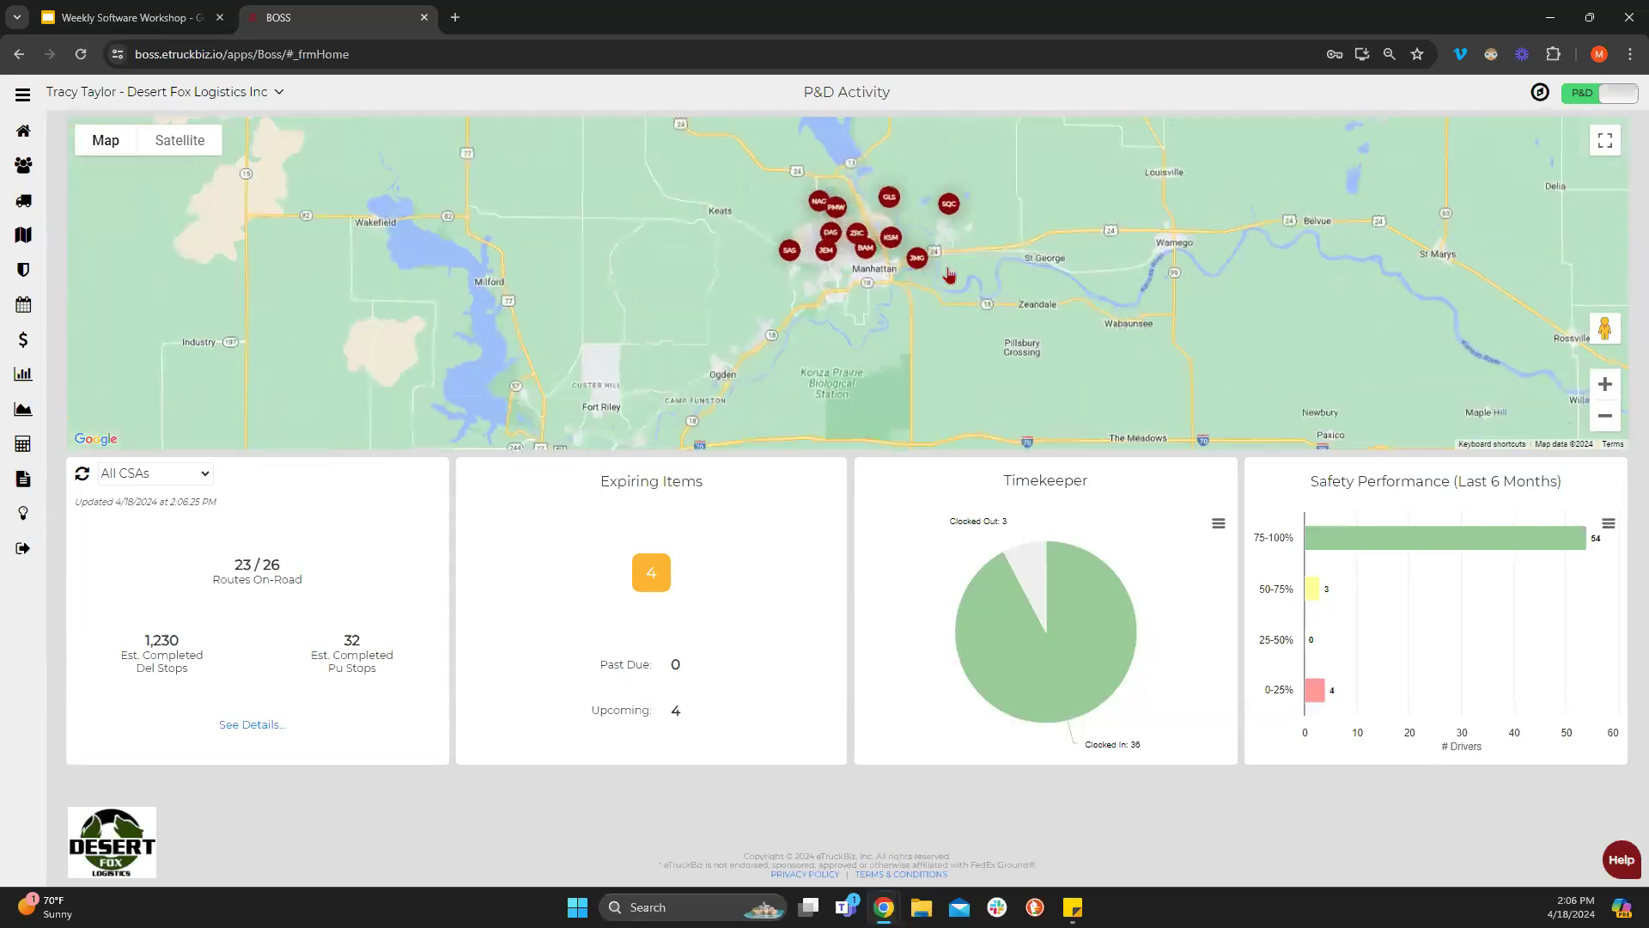
{"action": "left_click_drag", "start_coordinate": [948, 275], "coordinate": [959, 373]}
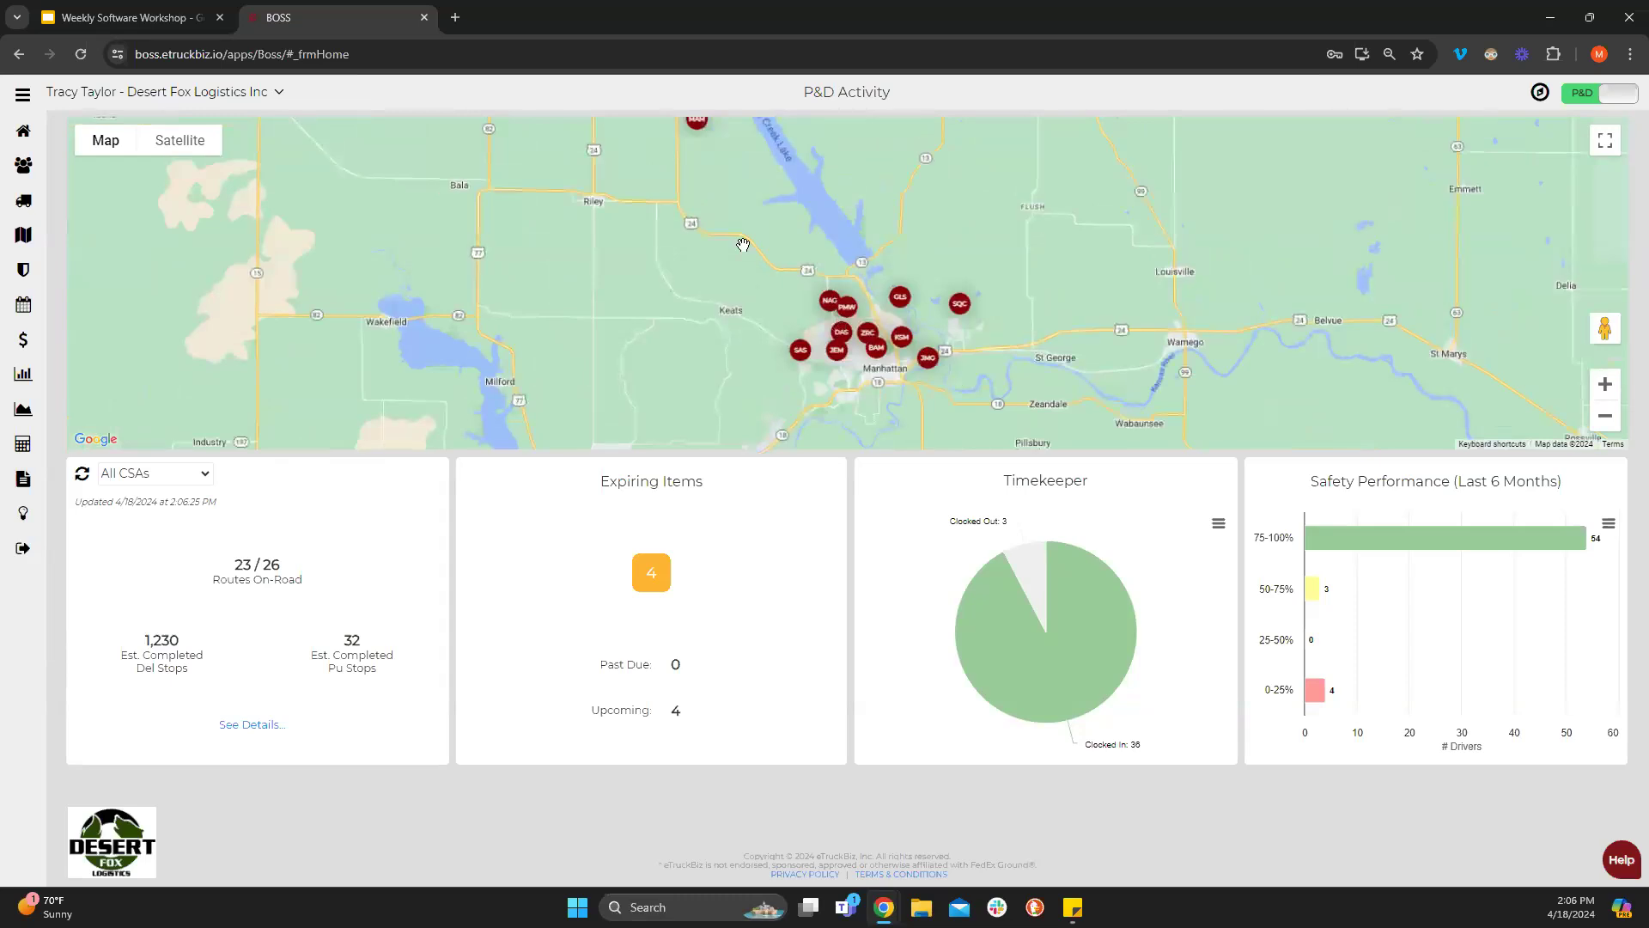
{"action": "left_click", "coordinate": [875, 353]}
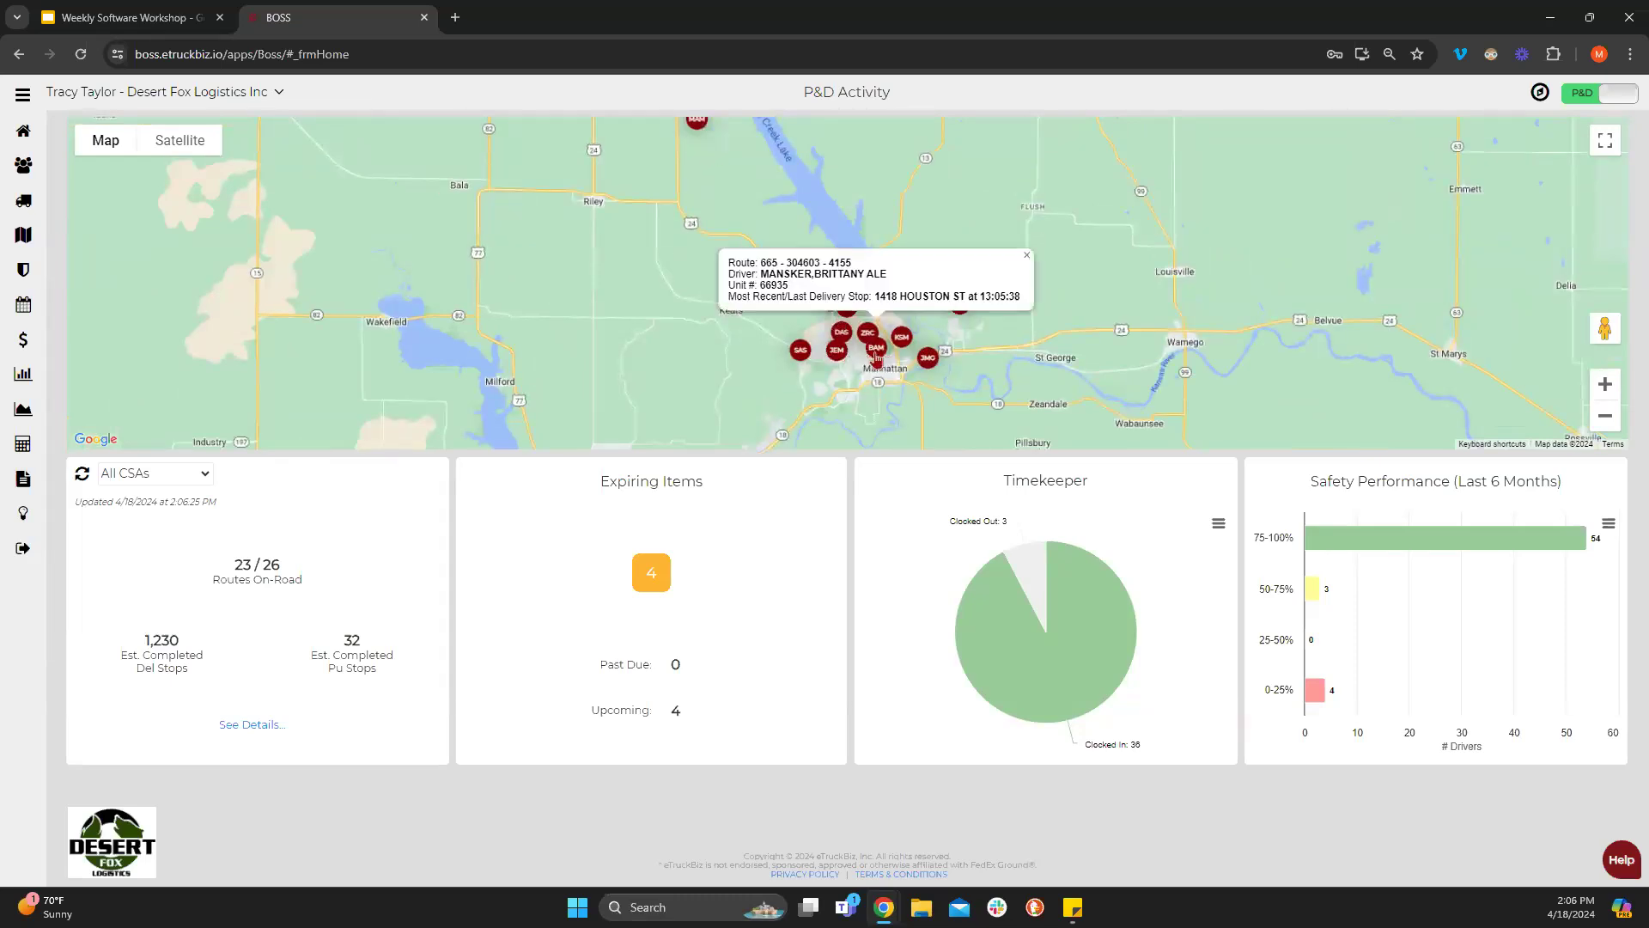
{"action": "left_click", "coordinate": [1023, 253]}
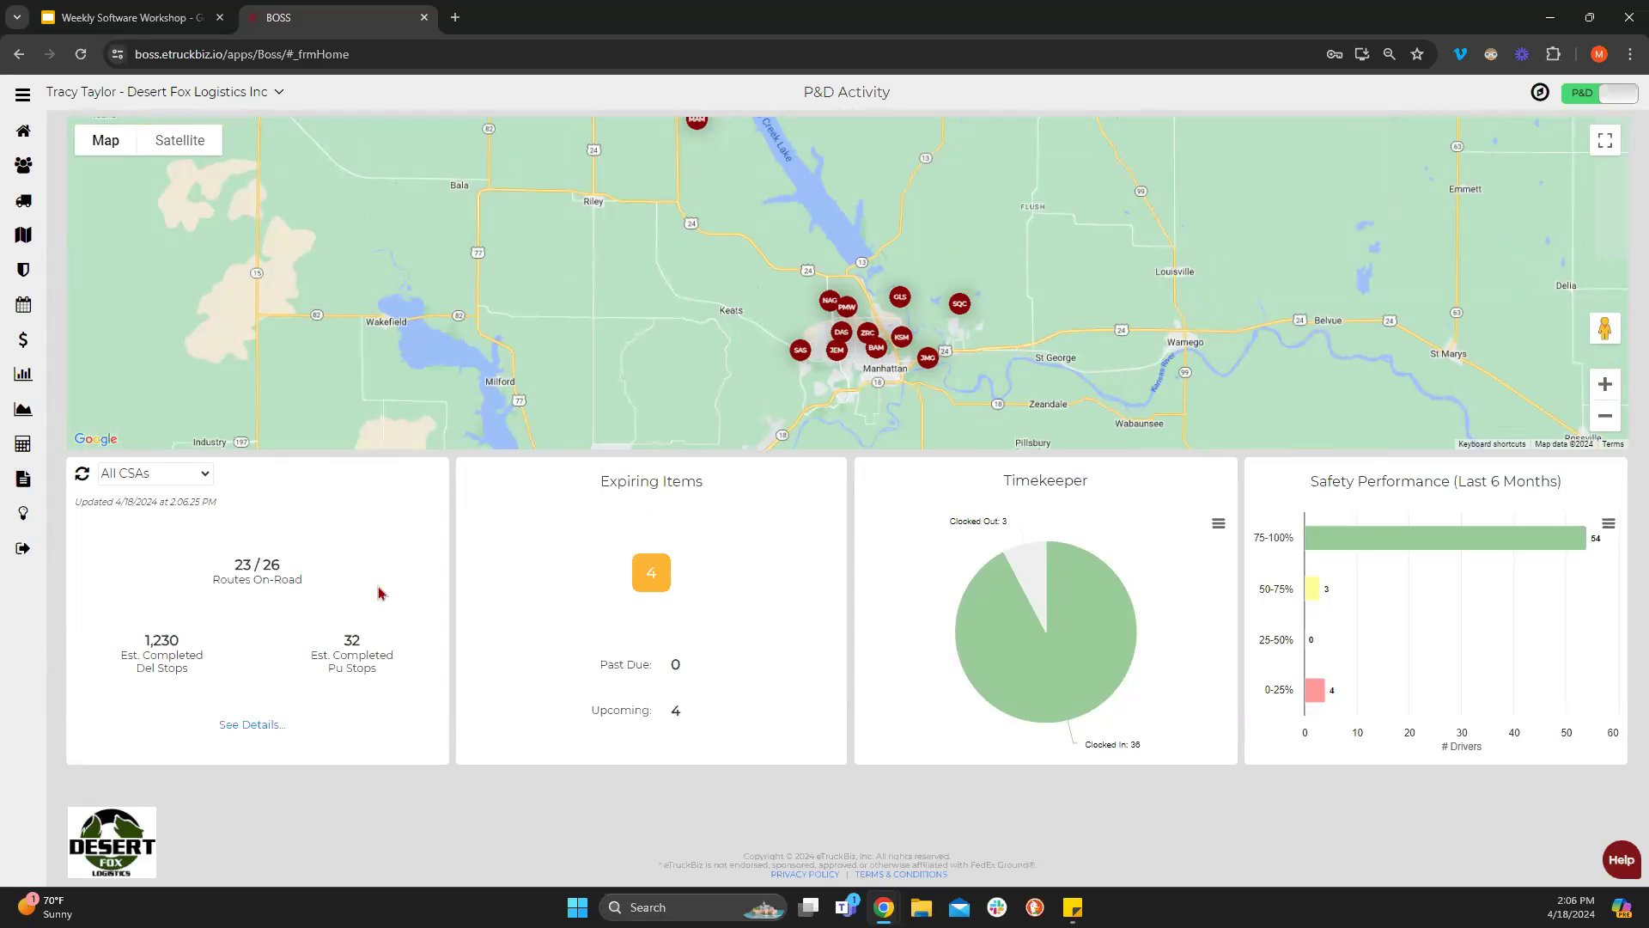
Start the guided tour of the Business Operations Support System and close it at its welcome message.
{"action": "left_click", "coordinate": [1542, 92]}
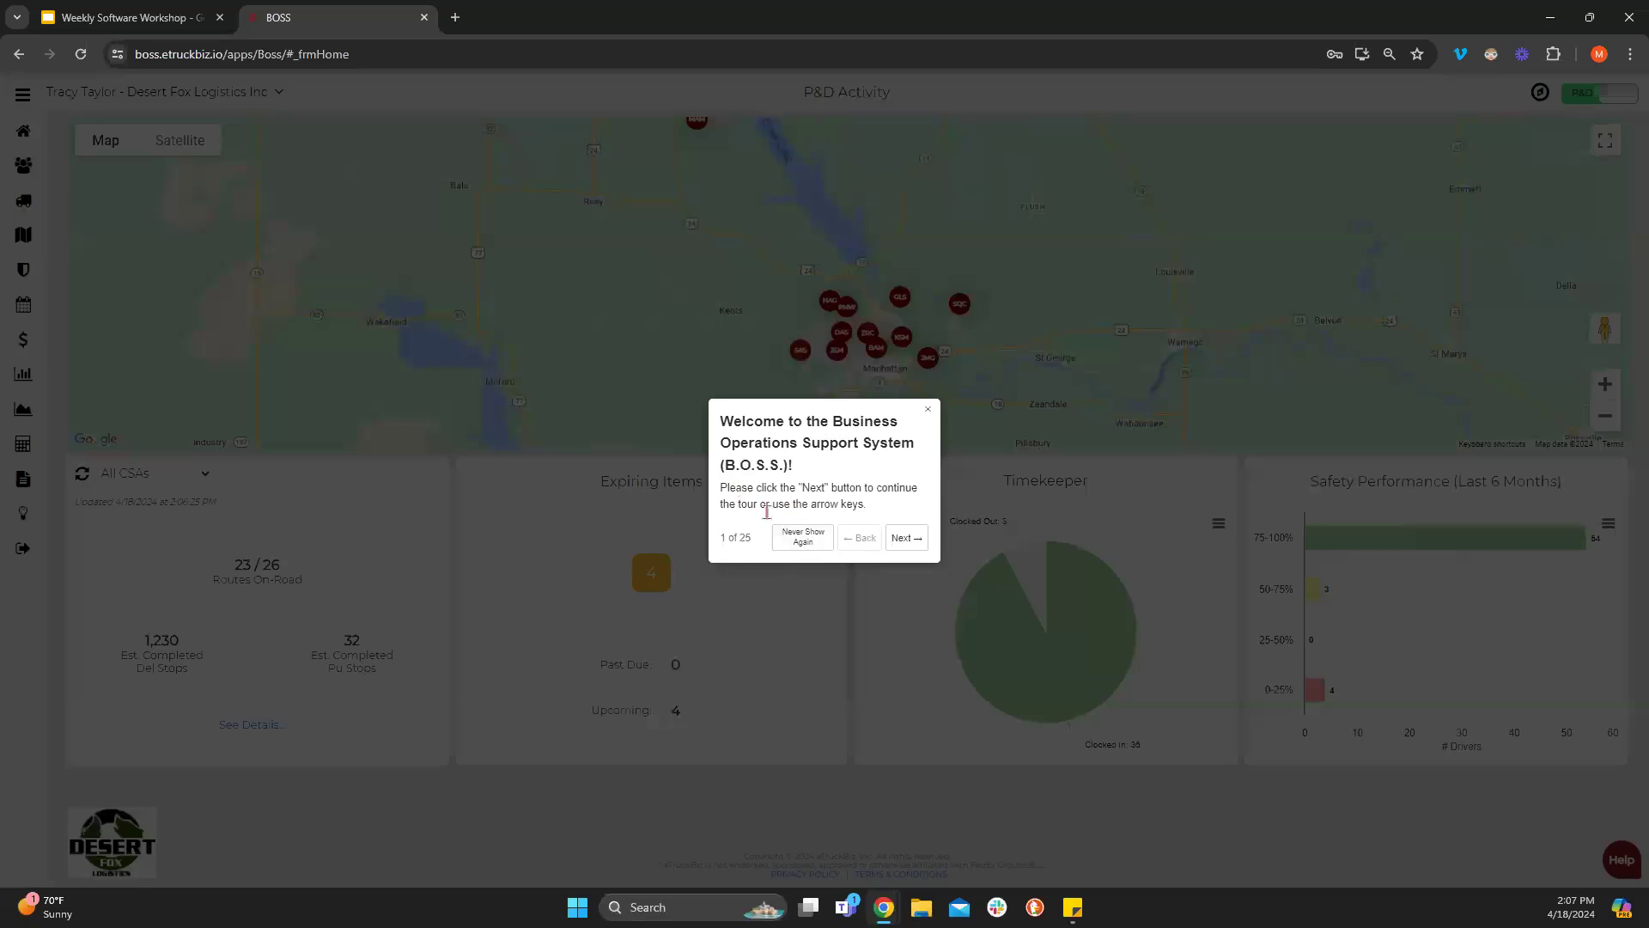
{"action": "left_click", "coordinate": [927, 410]}
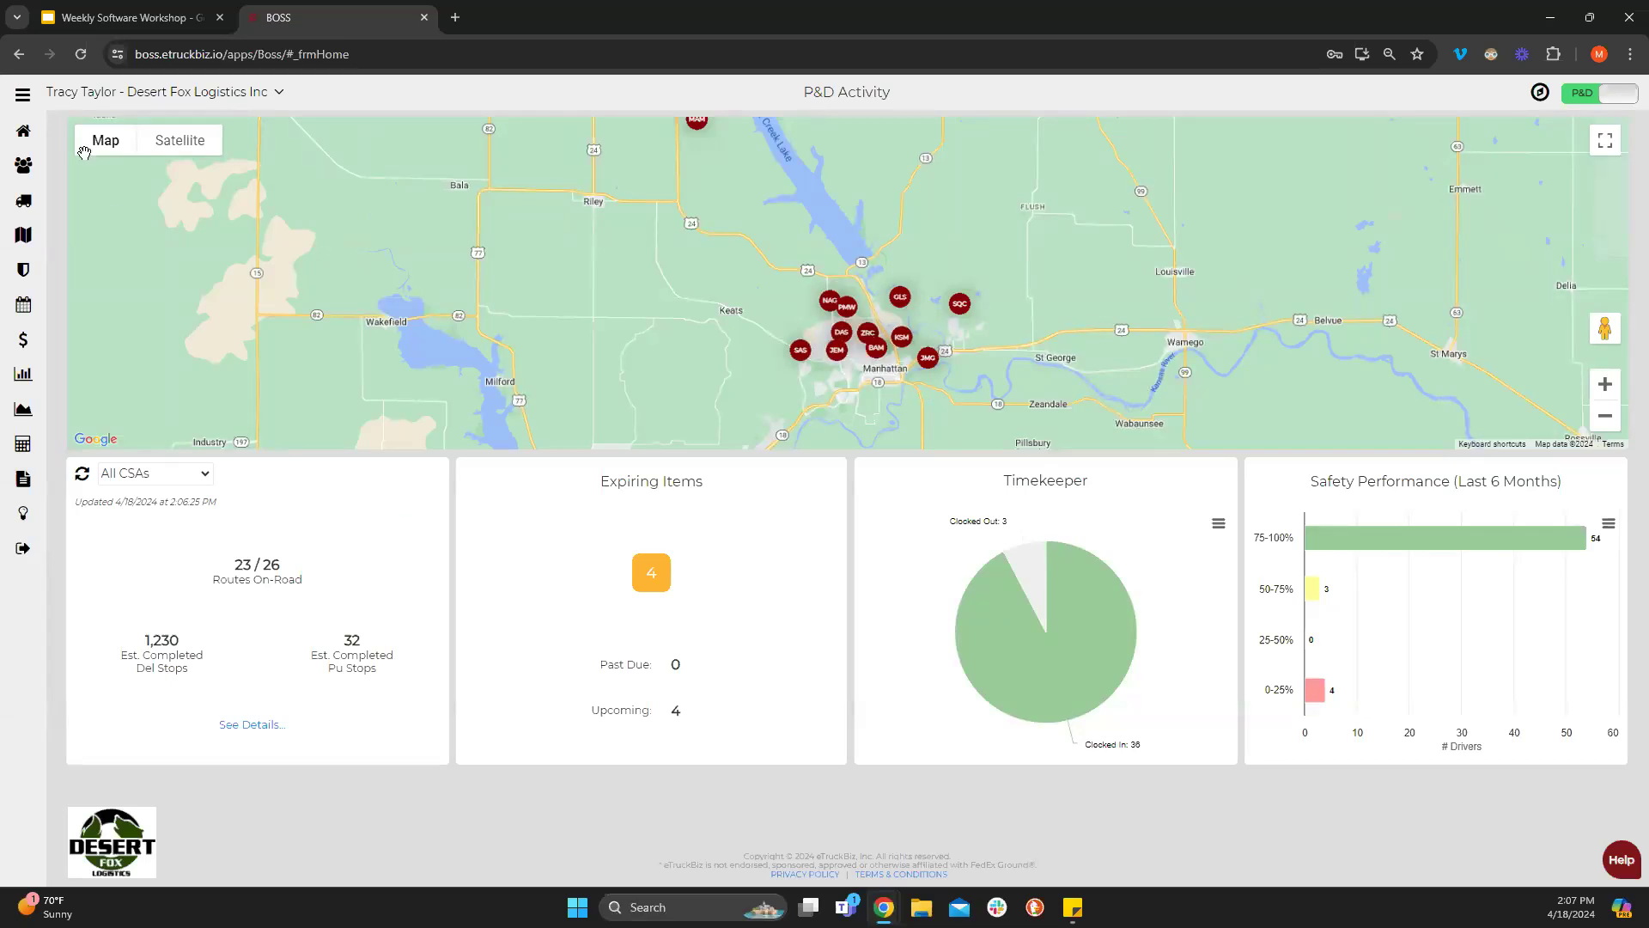
Go to the Employees page and open the Gross Pay Calculator from there.
{"action": "left_click", "coordinate": [25, 98]}
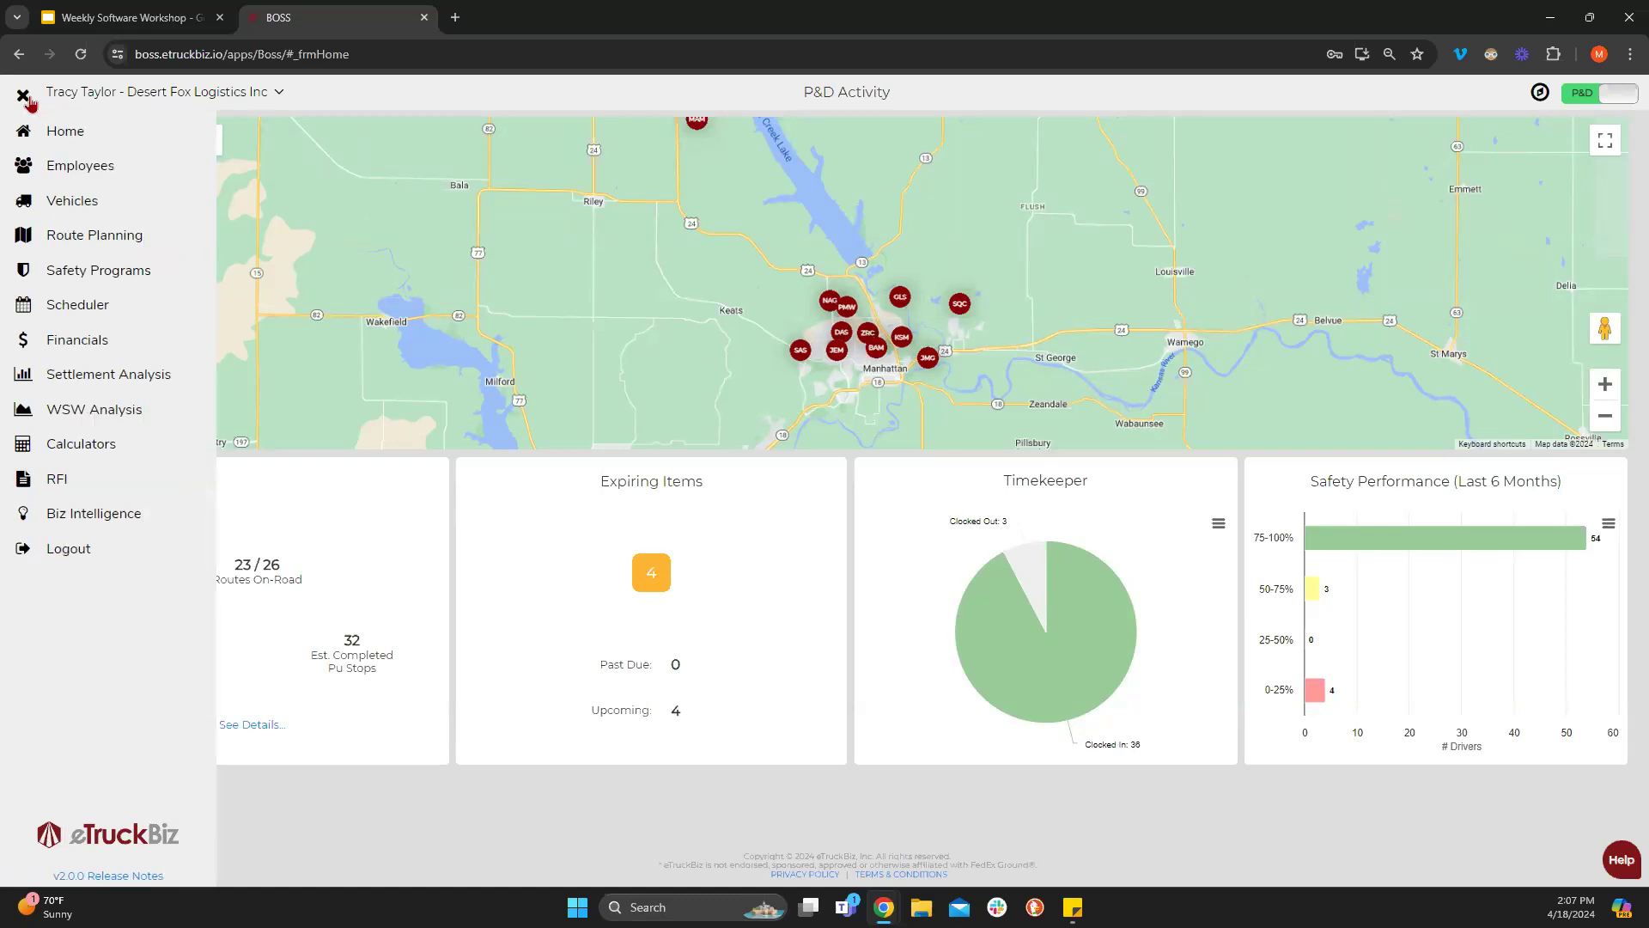
{"action": "left_click", "coordinate": [80, 168]}
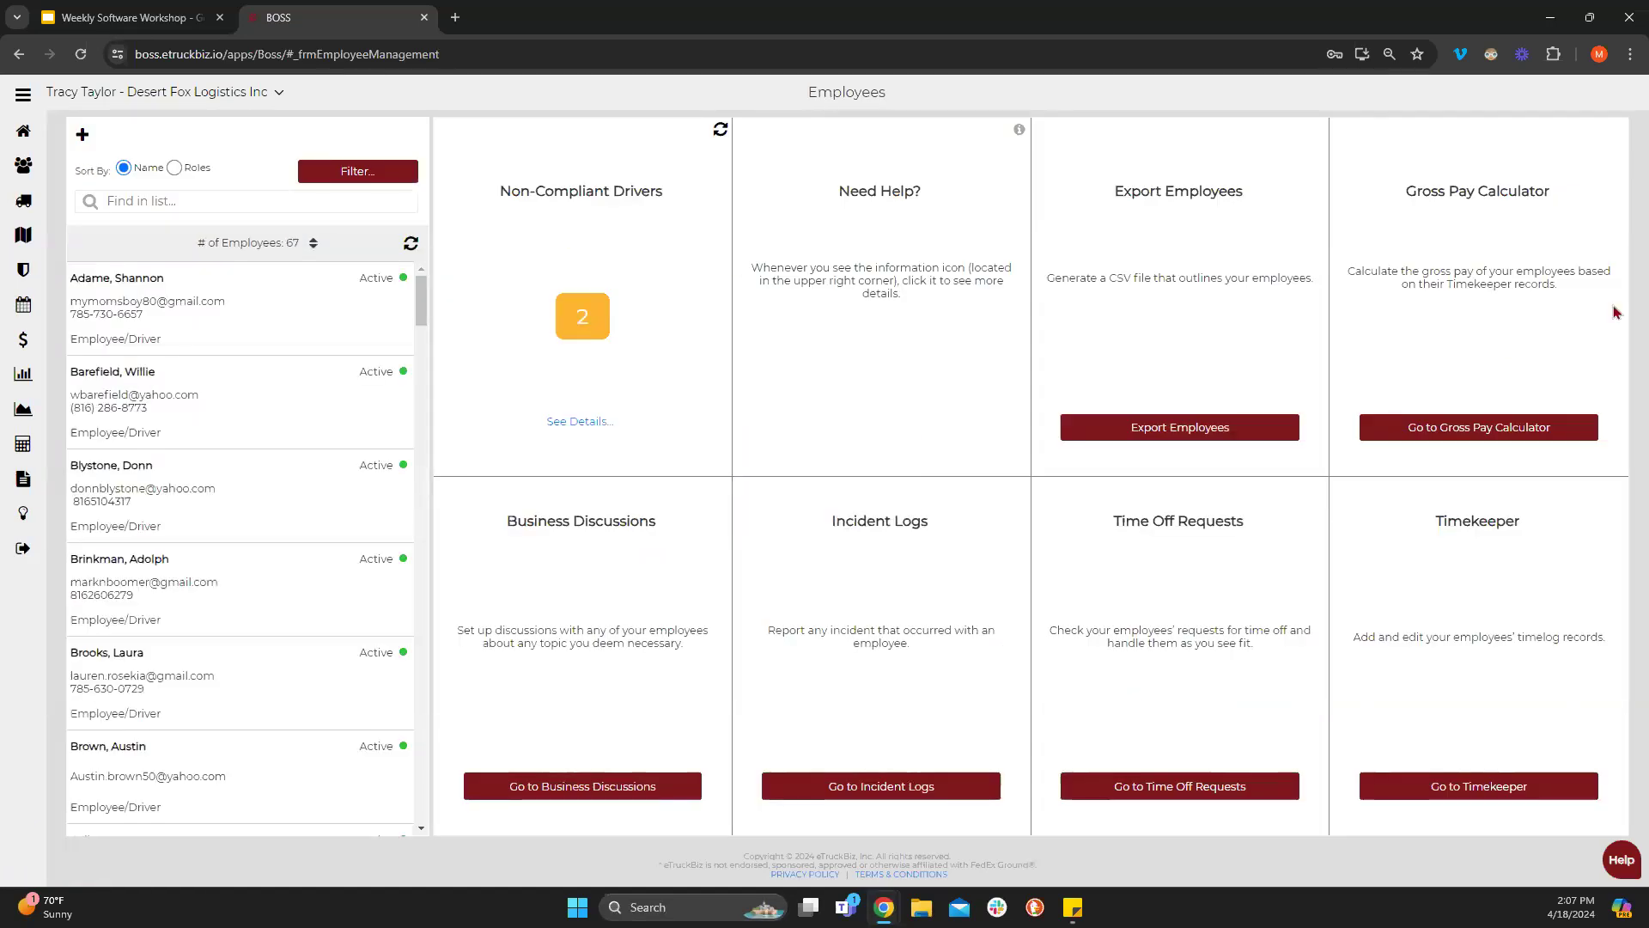
{"action": "left_click", "coordinate": [1493, 433]}
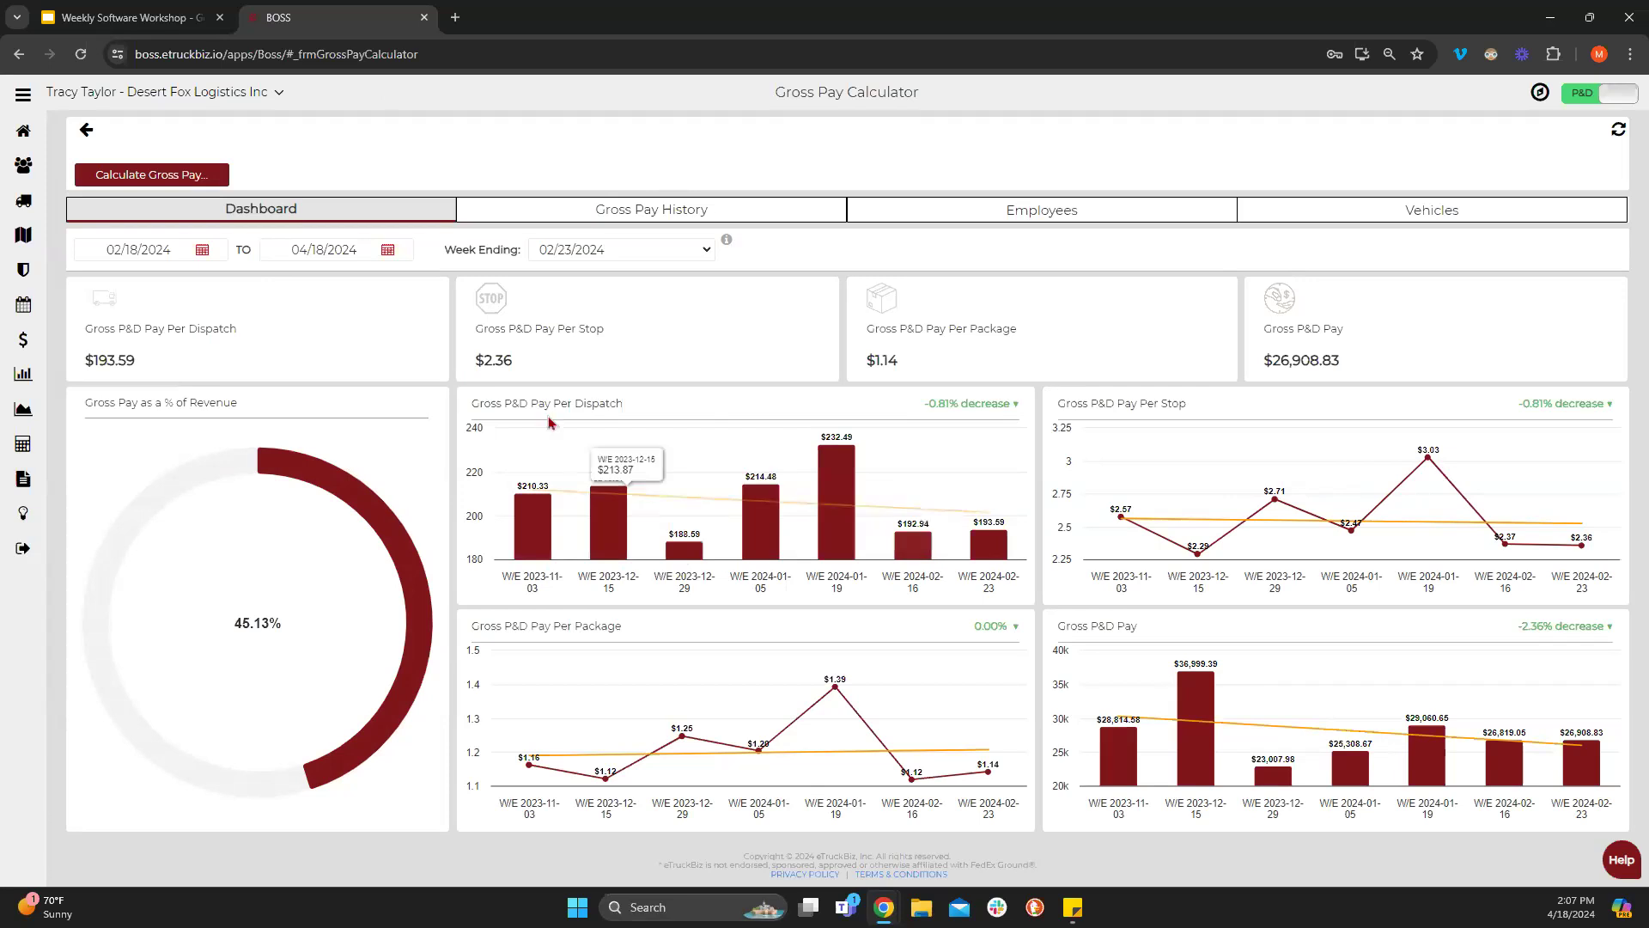
{"action": "left_click", "coordinate": [455, 17]}
{"action": "key", "text": "ctrl+w"}
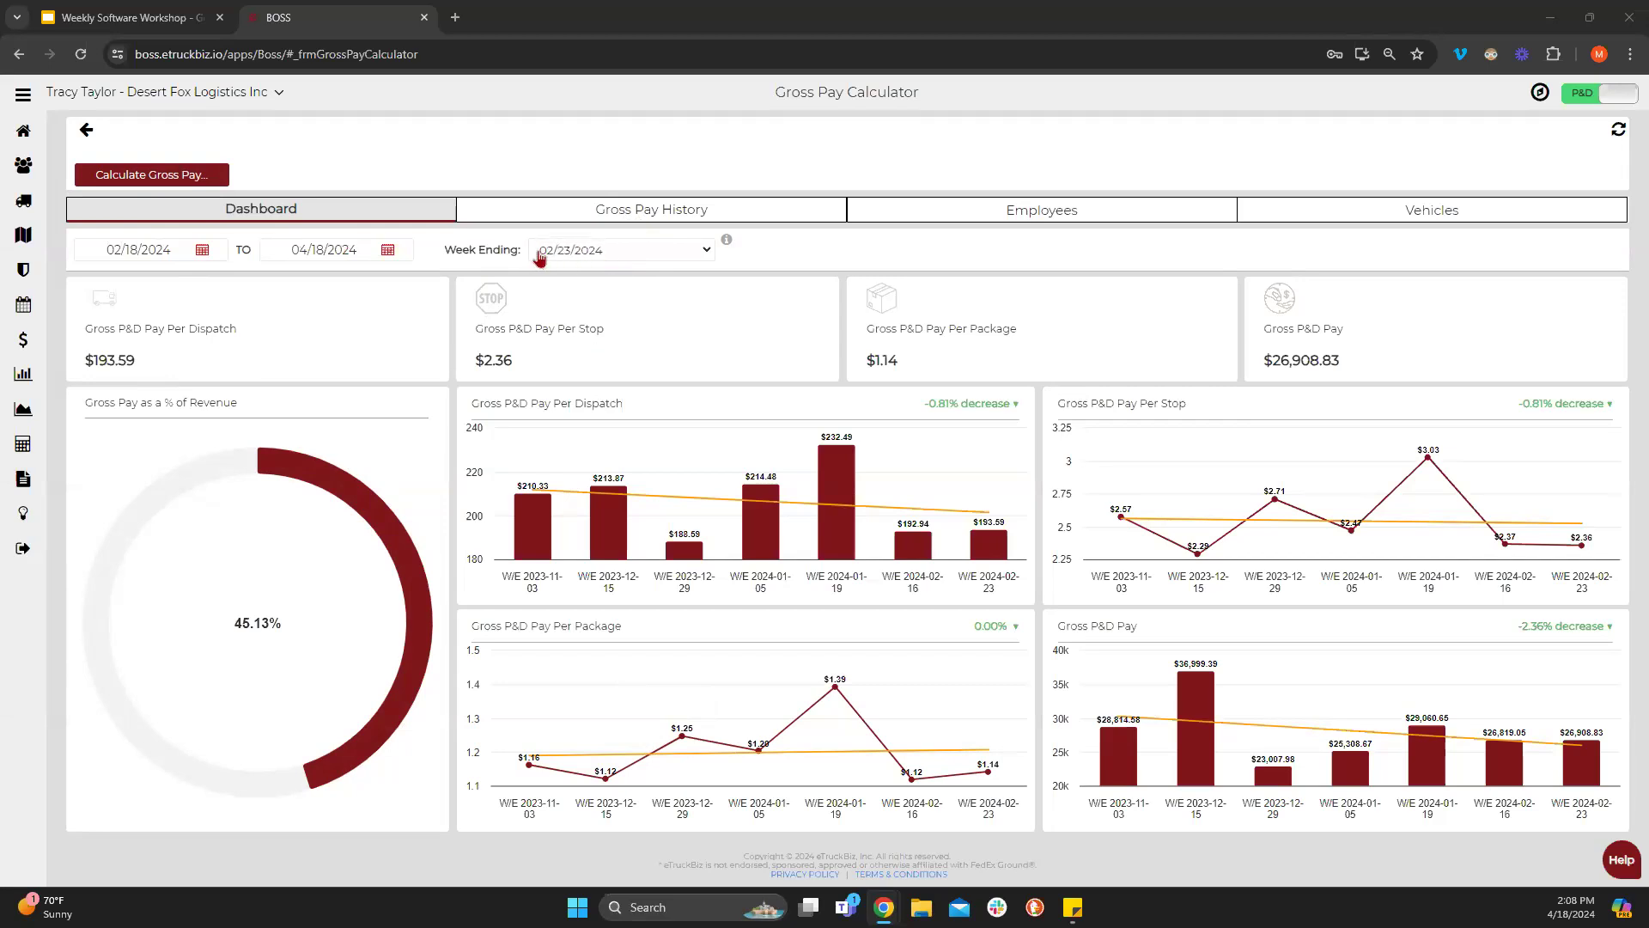
Read the information note about the gross pay dashboard and examine the weekly figures in its Gross P&D Pay Per Dispatch chart.
{"action": "left_click", "coordinate": [727, 240]}
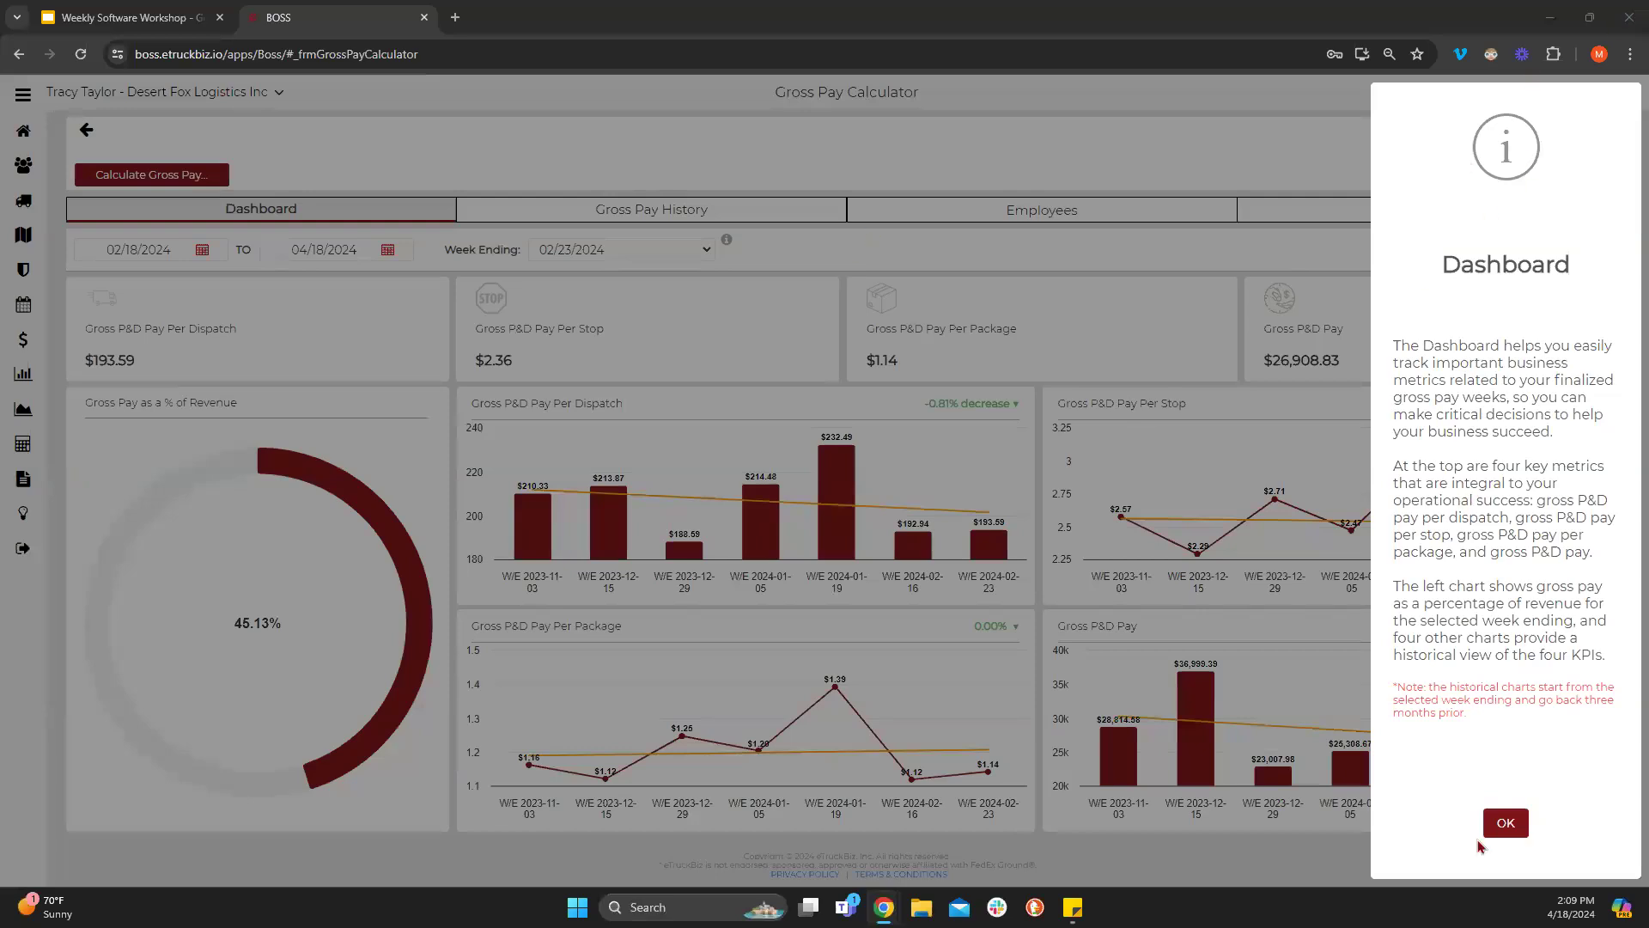
{"action": "left_click", "coordinate": [1507, 822]}
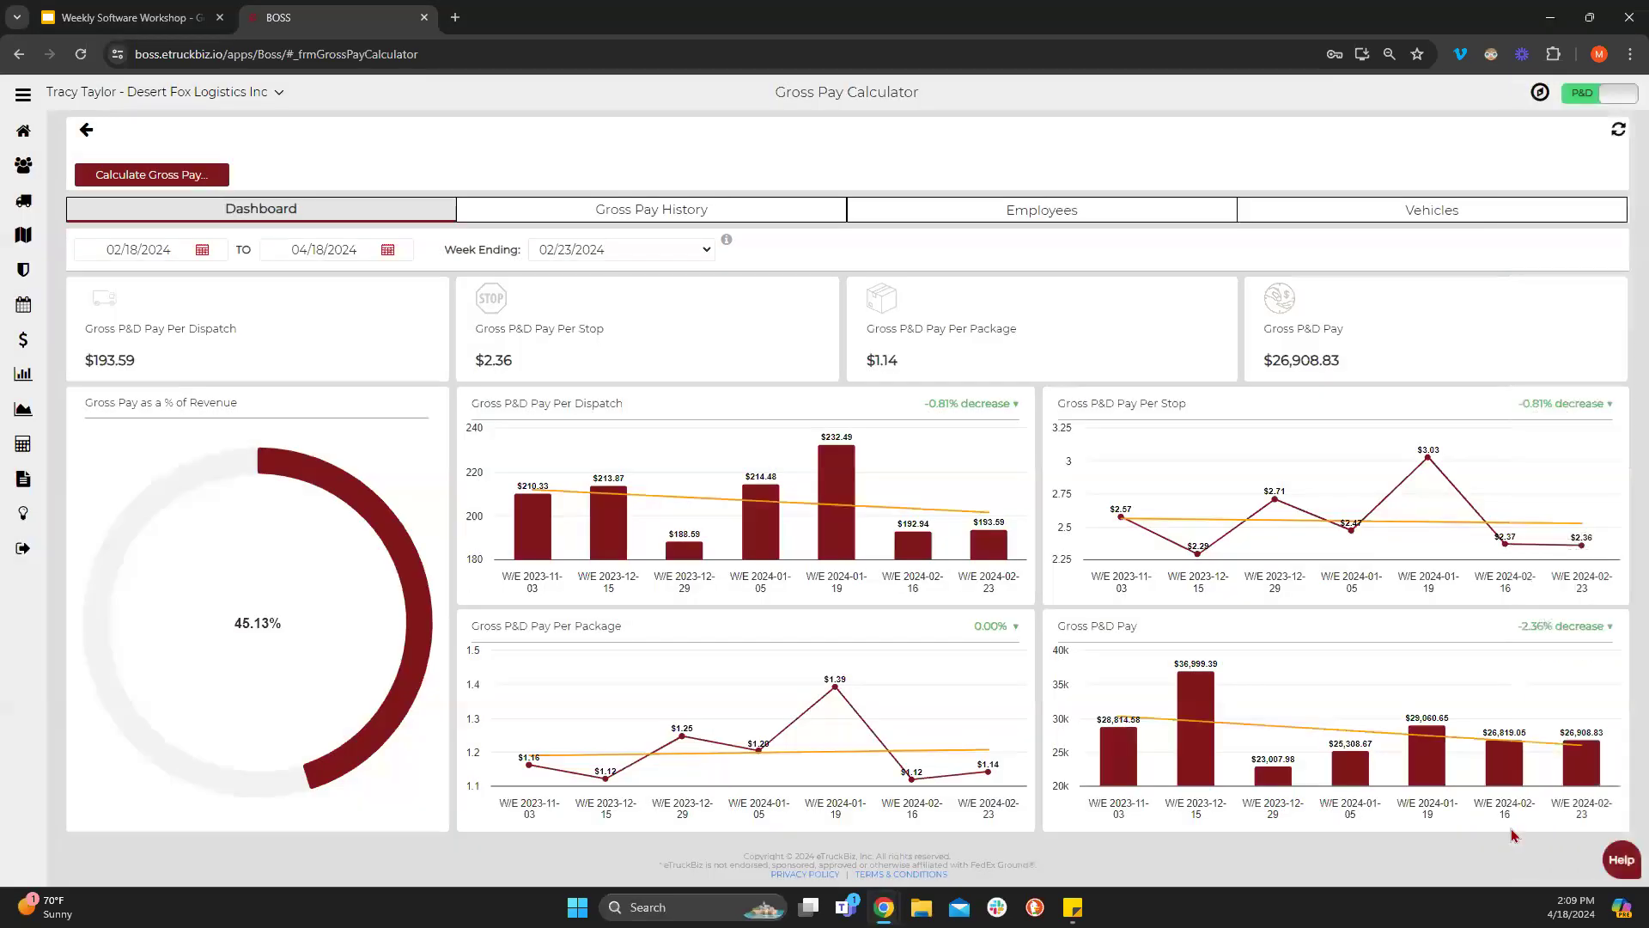
{"action": "mouse_move", "coordinate": [646, 539]}
{"action": "mouse_move", "coordinate": [531, 544]}
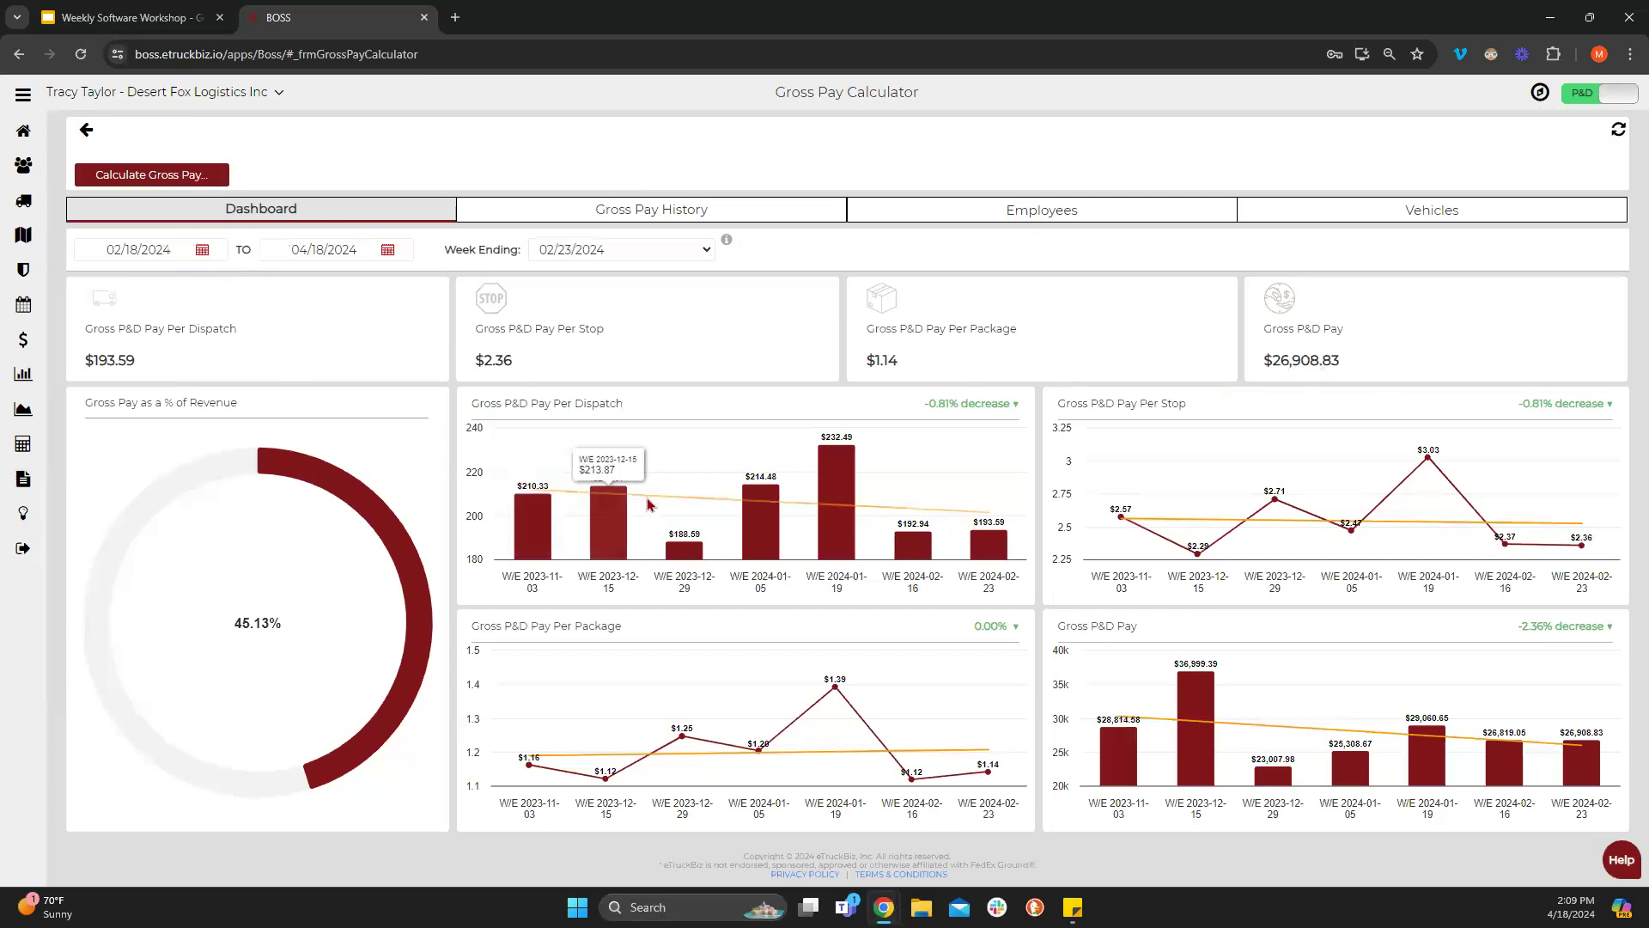
{"action": "mouse_move", "coordinate": [729, 504]}
{"action": "mouse_move", "coordinate": [541, 503]}
{"action": "mouse_move", "coordinate": [859, 522]}
{"action": "mouse_move", "coordinate": [1155, 492]}
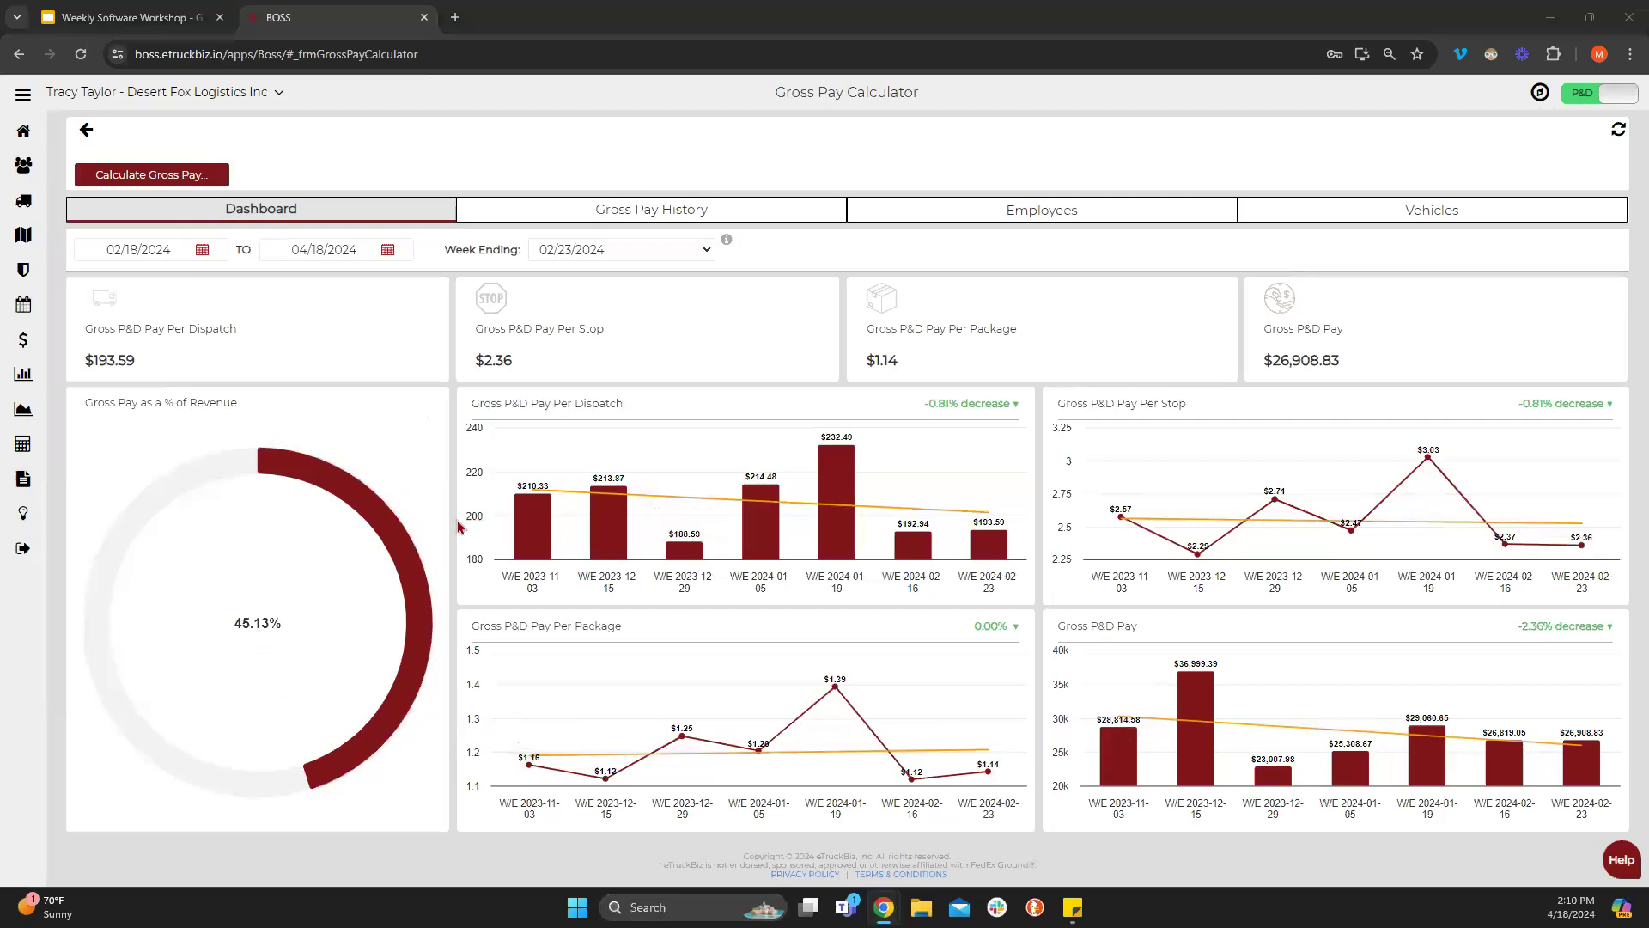
Detach the BOSS browser tab from the window and reattach it beside the presentation tab.
{"action": "left_click_drag", "start_coordinate": [375, 19], "coordinate": [427, 52]}
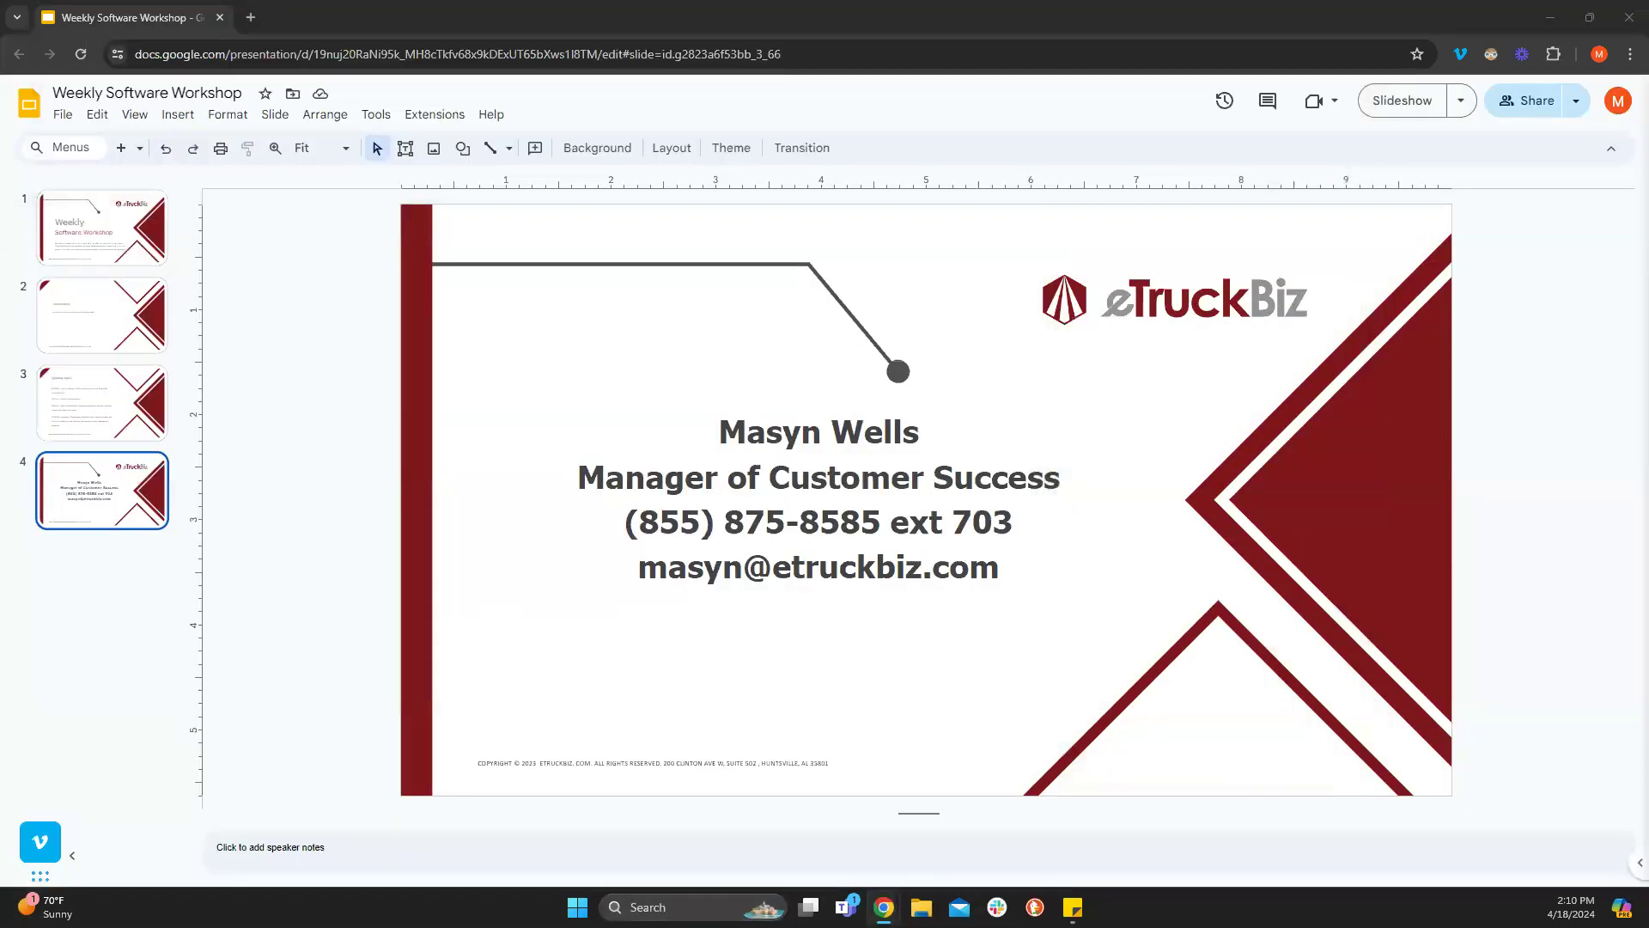
{"action": "left_click_drag", "start_coordinate": [0, 567], "coordinate": [365, 17]}
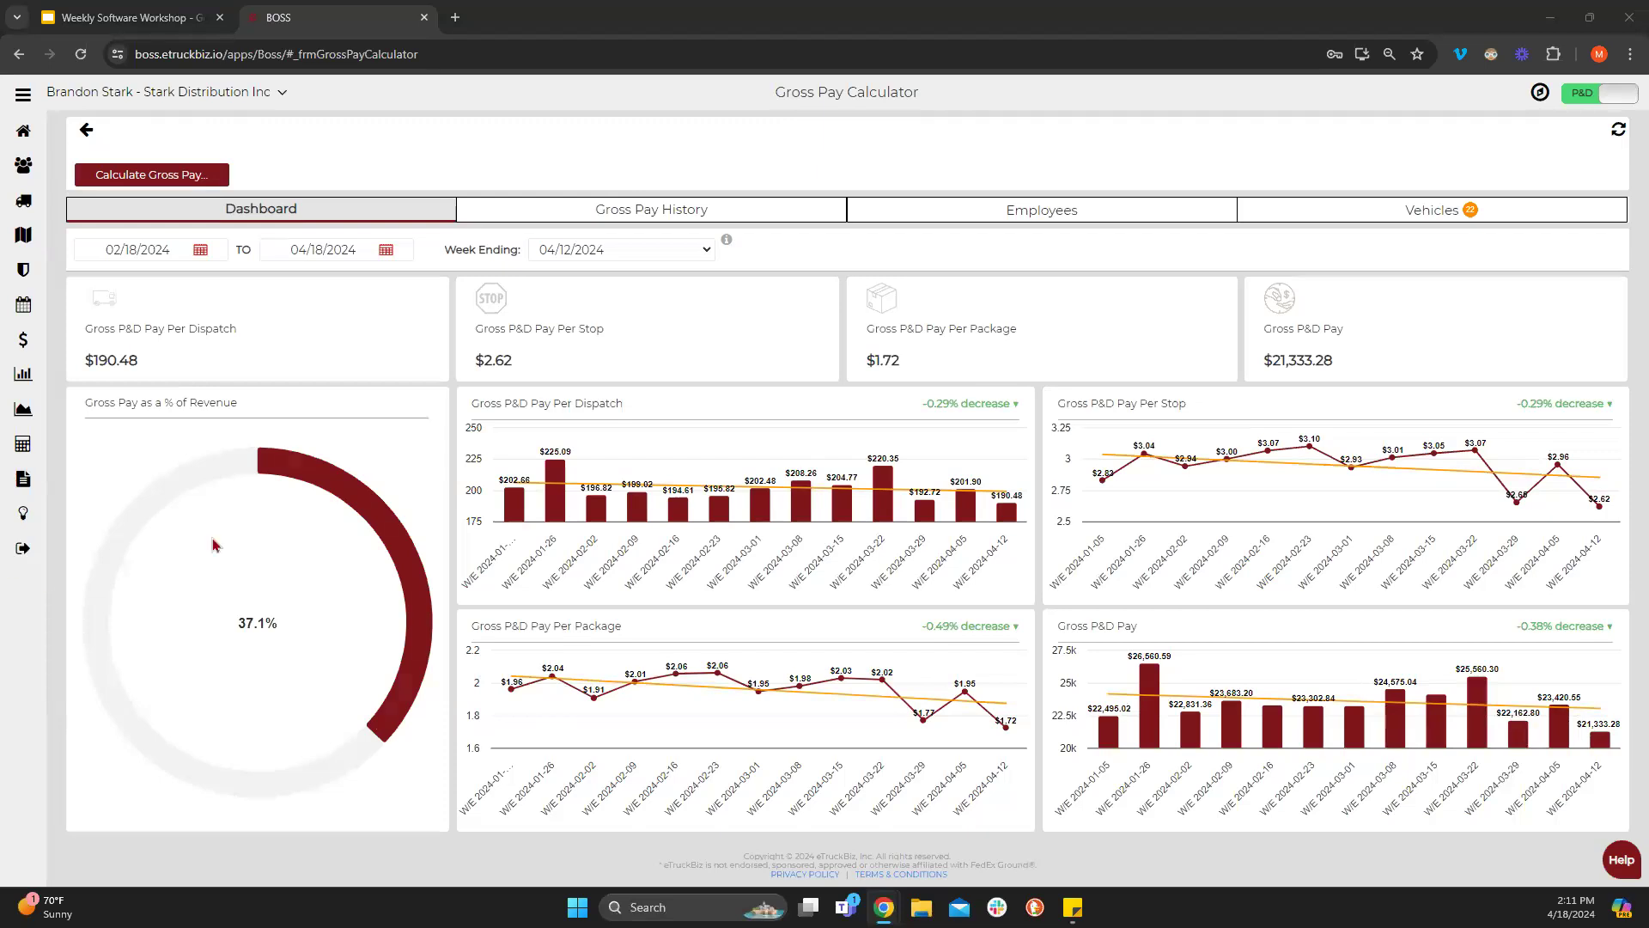
Examine the weekly bars in Stark Distribution's Gross P&D Pay Per Dispatch chart, including the week ending 04/12/2024.
{"action": "mouse_move", "coordinate": [556, 481]}
{"action": "mouse_move", "coordinate": [1012, 512]}
{"action": "mouse_move", "coordinate": [1008, 516]}
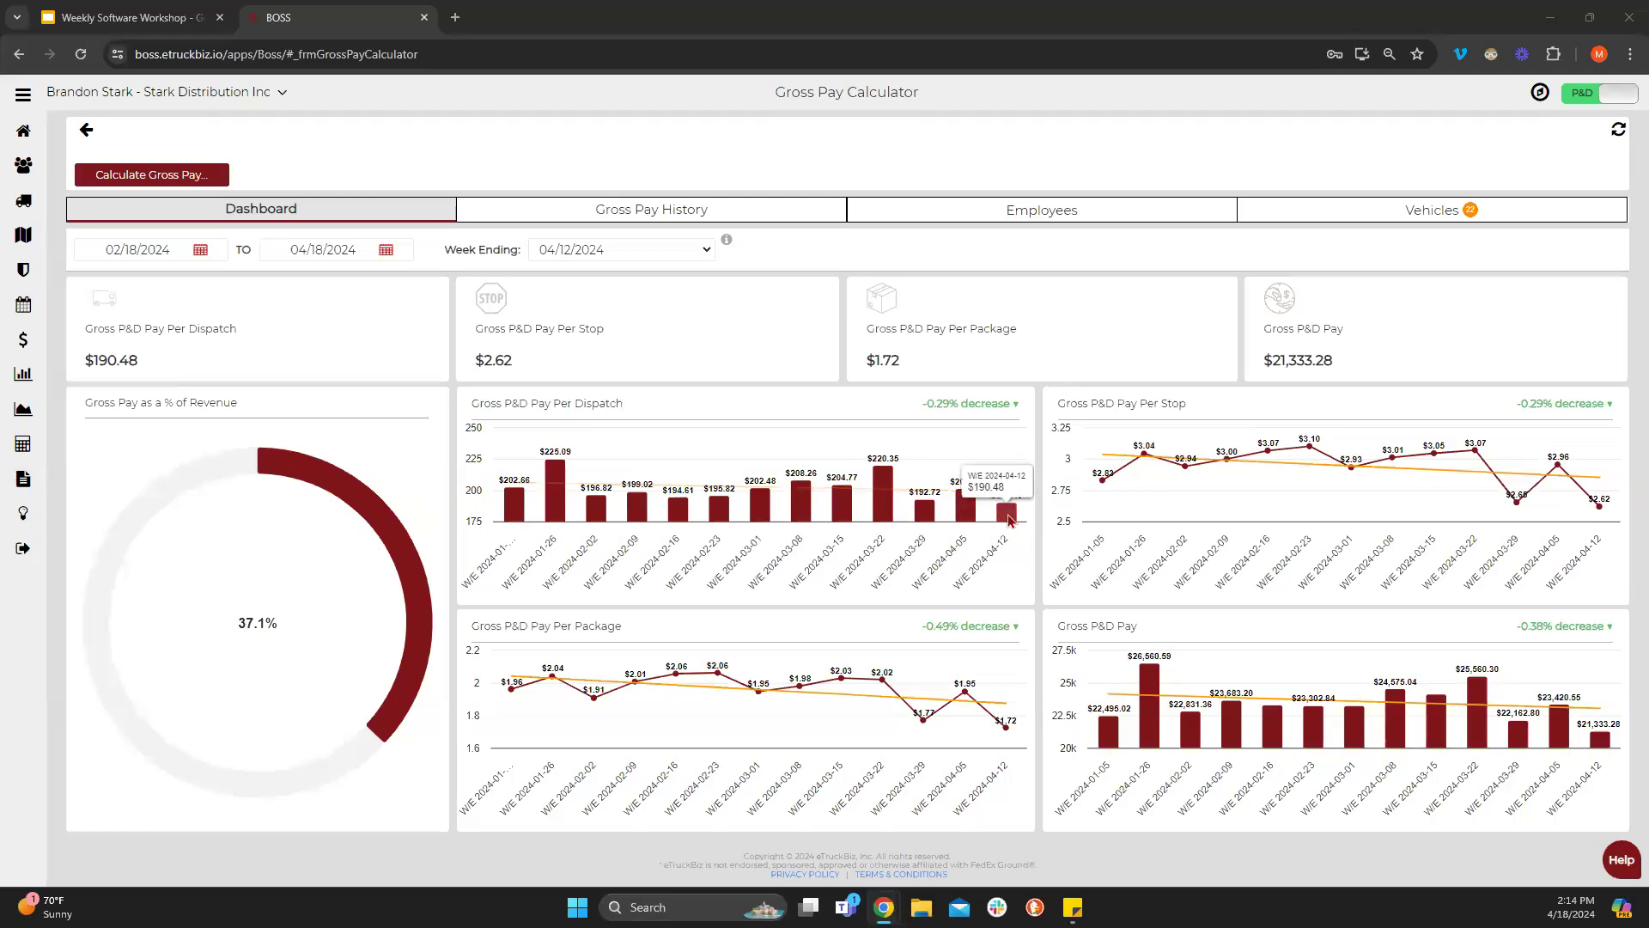
{"action": "mouse_move", "coordinate": [961, 525]}
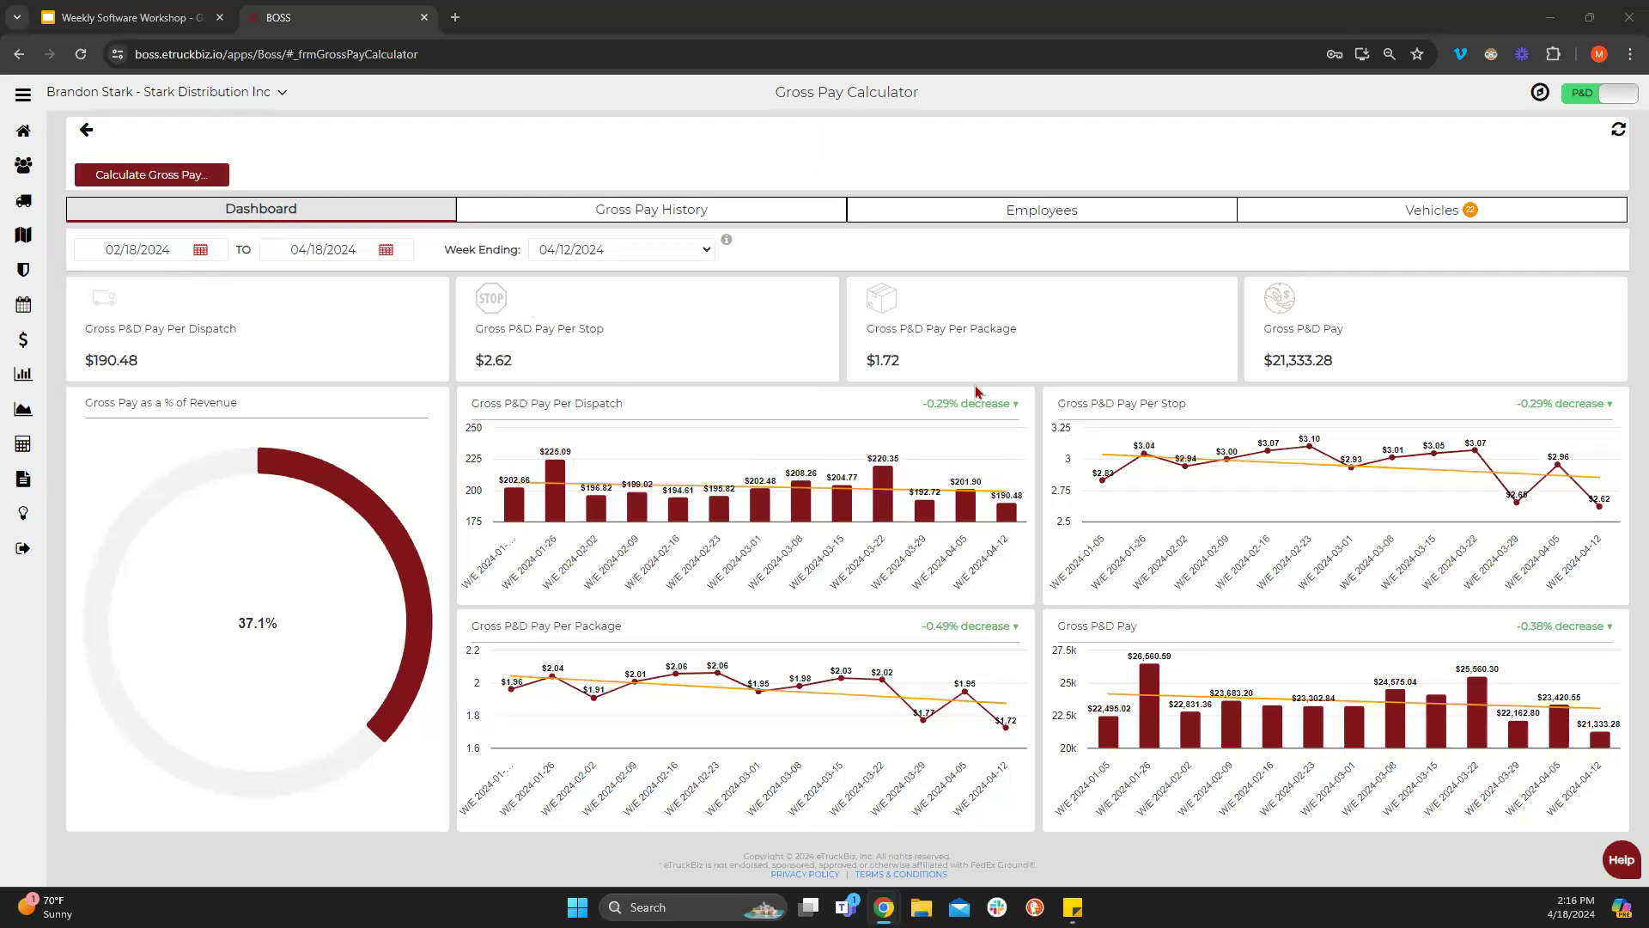
Review the default pay methods and pay rates of all employees in the Gross Pay Calculator.
{"action": "left_click", "coordinate": [1044, 210]}
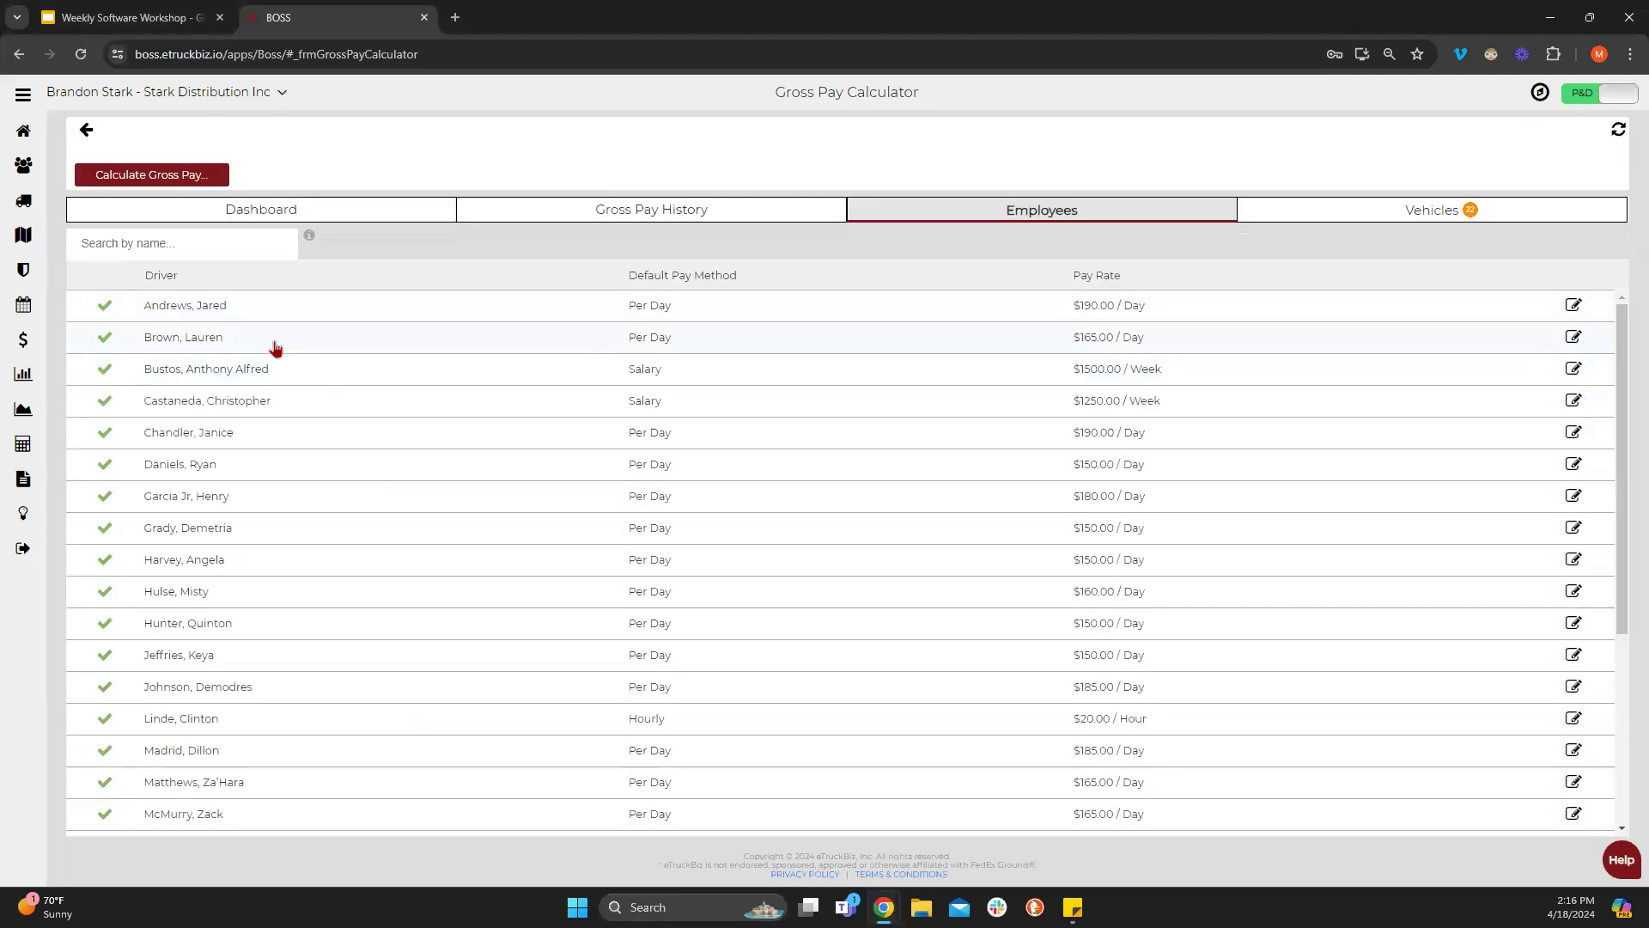
{"action": "scroll", "coordinate": [638, 465], "scroll_direction": "down", "scroll_amount": 4}
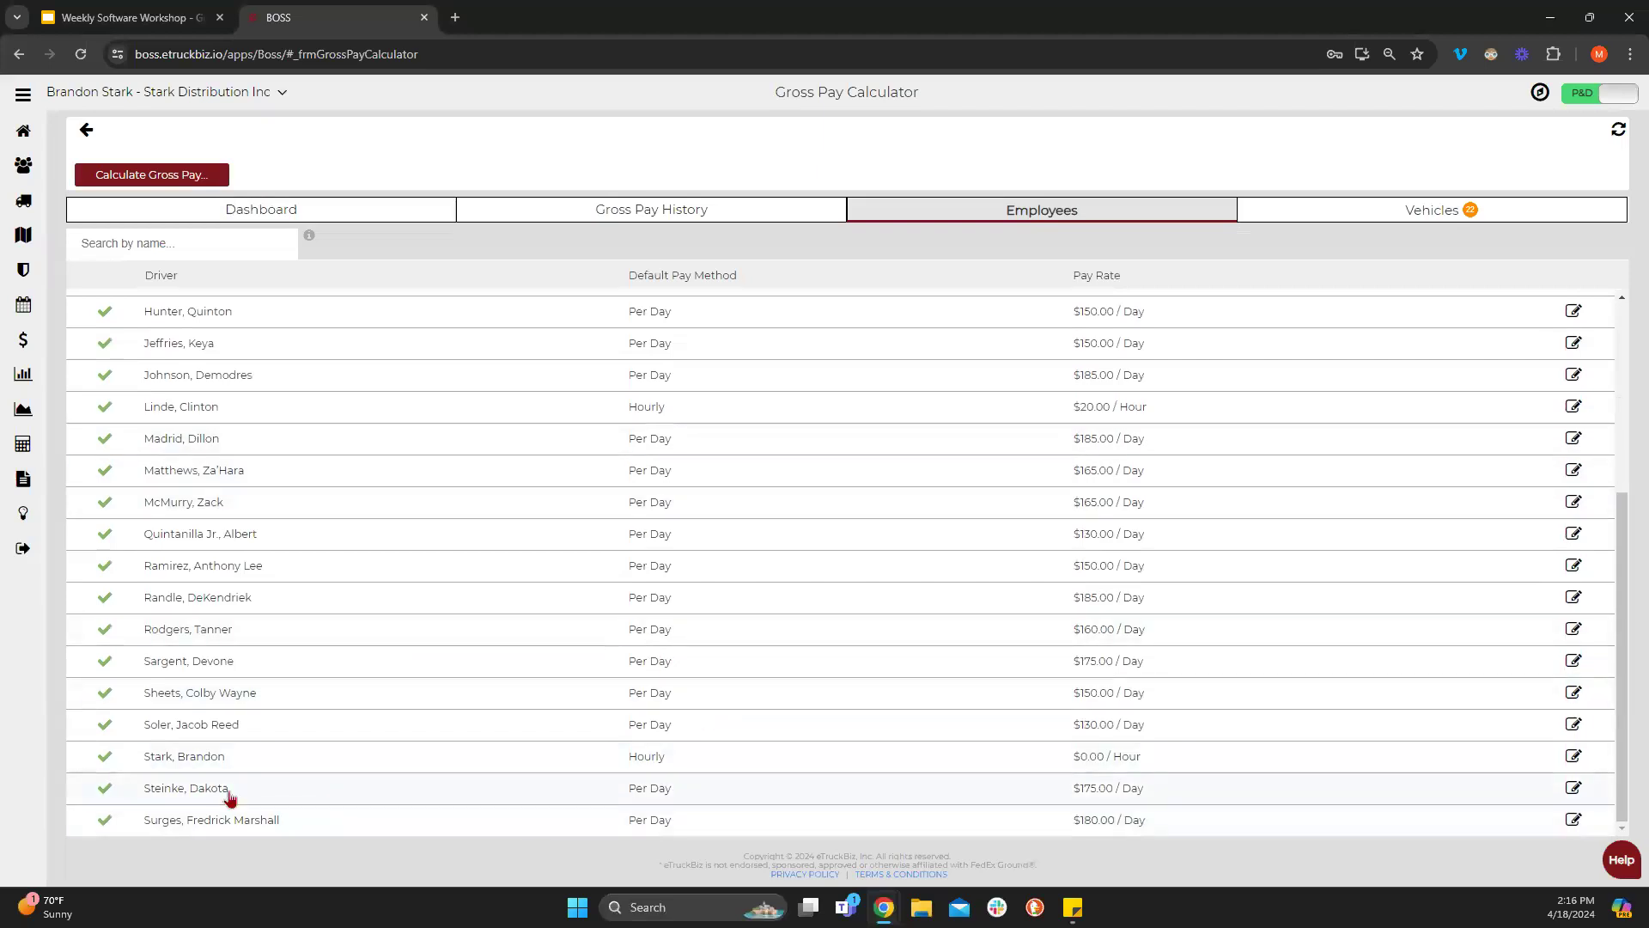
{"action": "scroll", "coordinate": [129, 655], "scroll_direction": "up", "scroll_amount": 4}
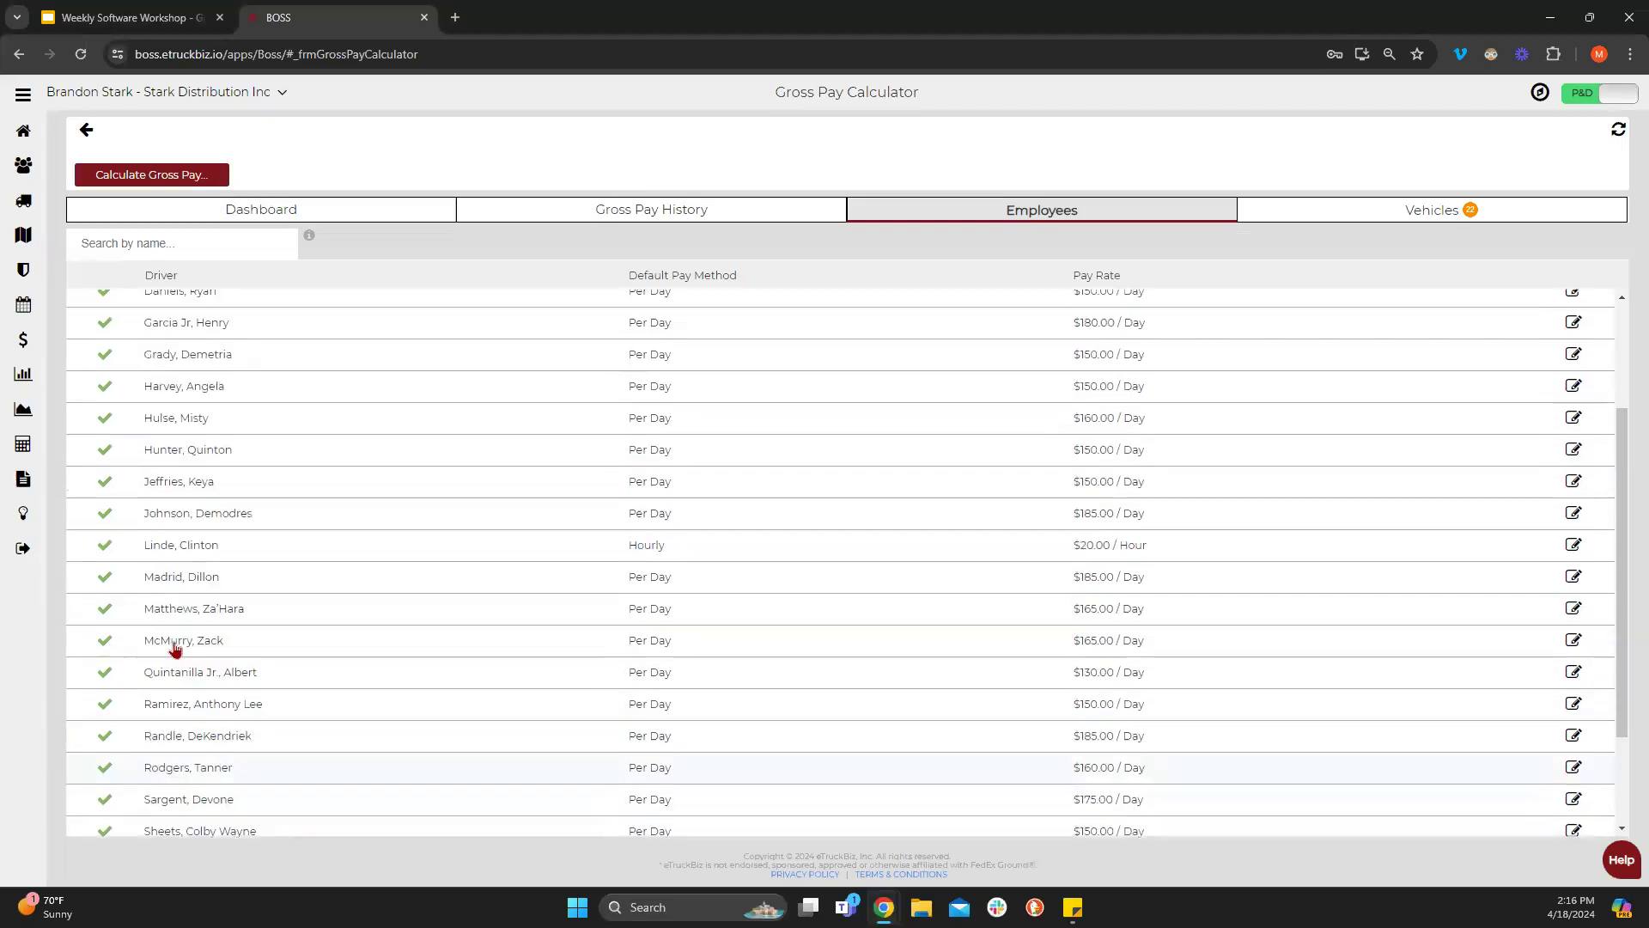
Inspect the first listed employee's pay settings, choose Per Day among the default payment methods, and close them without saving.
{"action": "left_click", "coordinate": [1573, 305]}
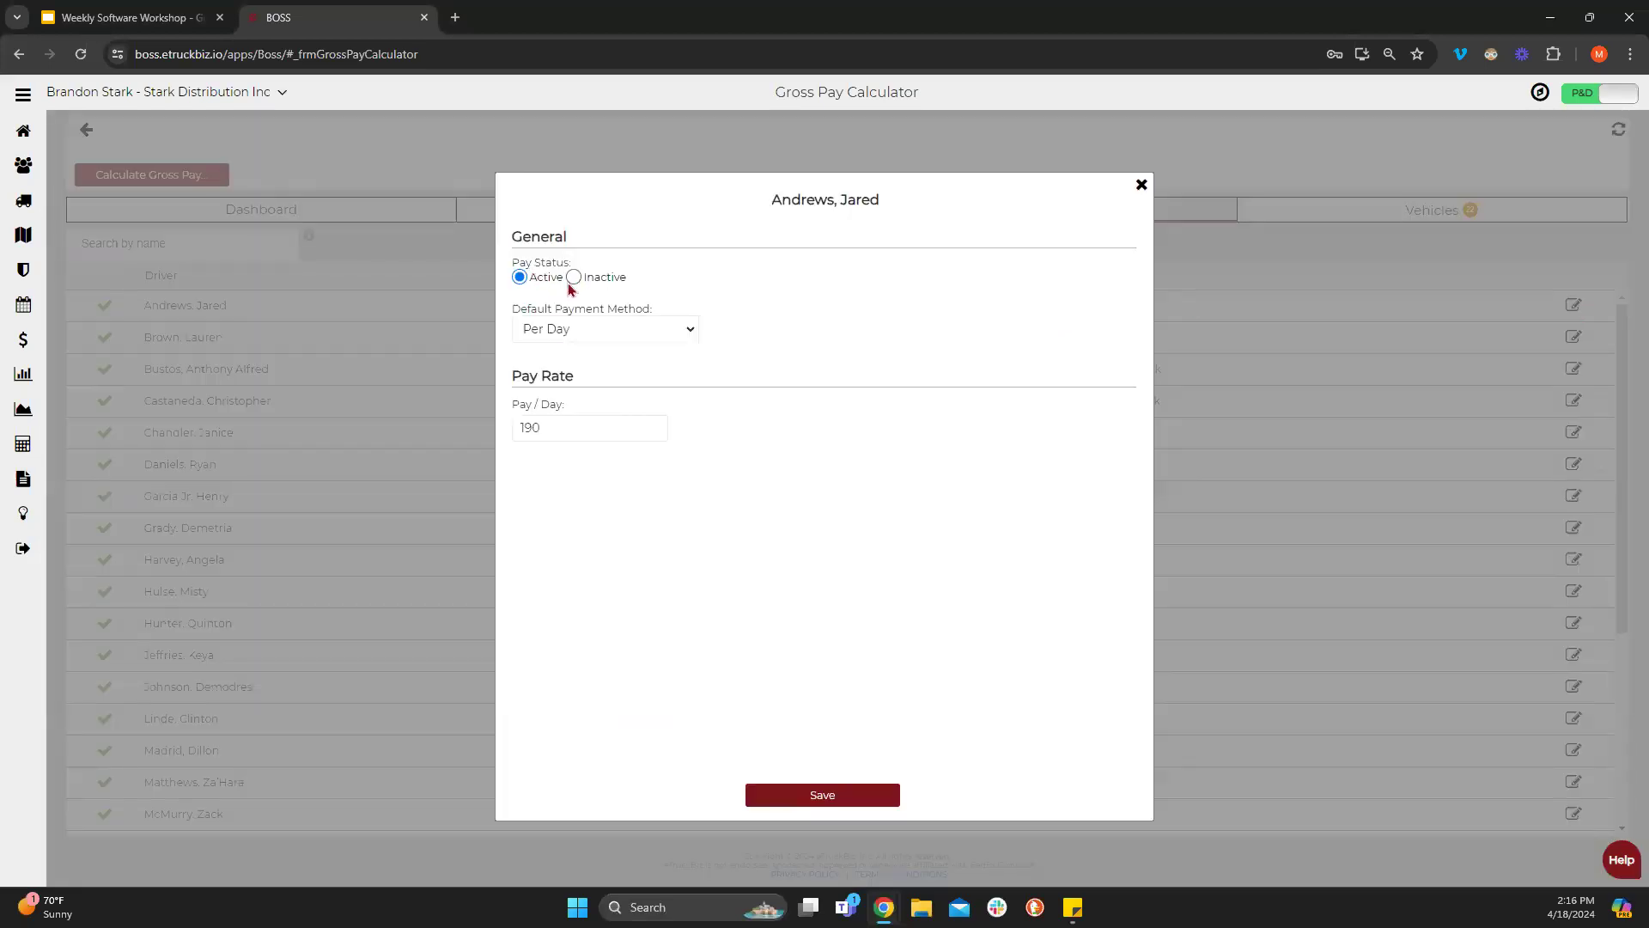
{"action": "left_click", "coordinate": [591, 339]}
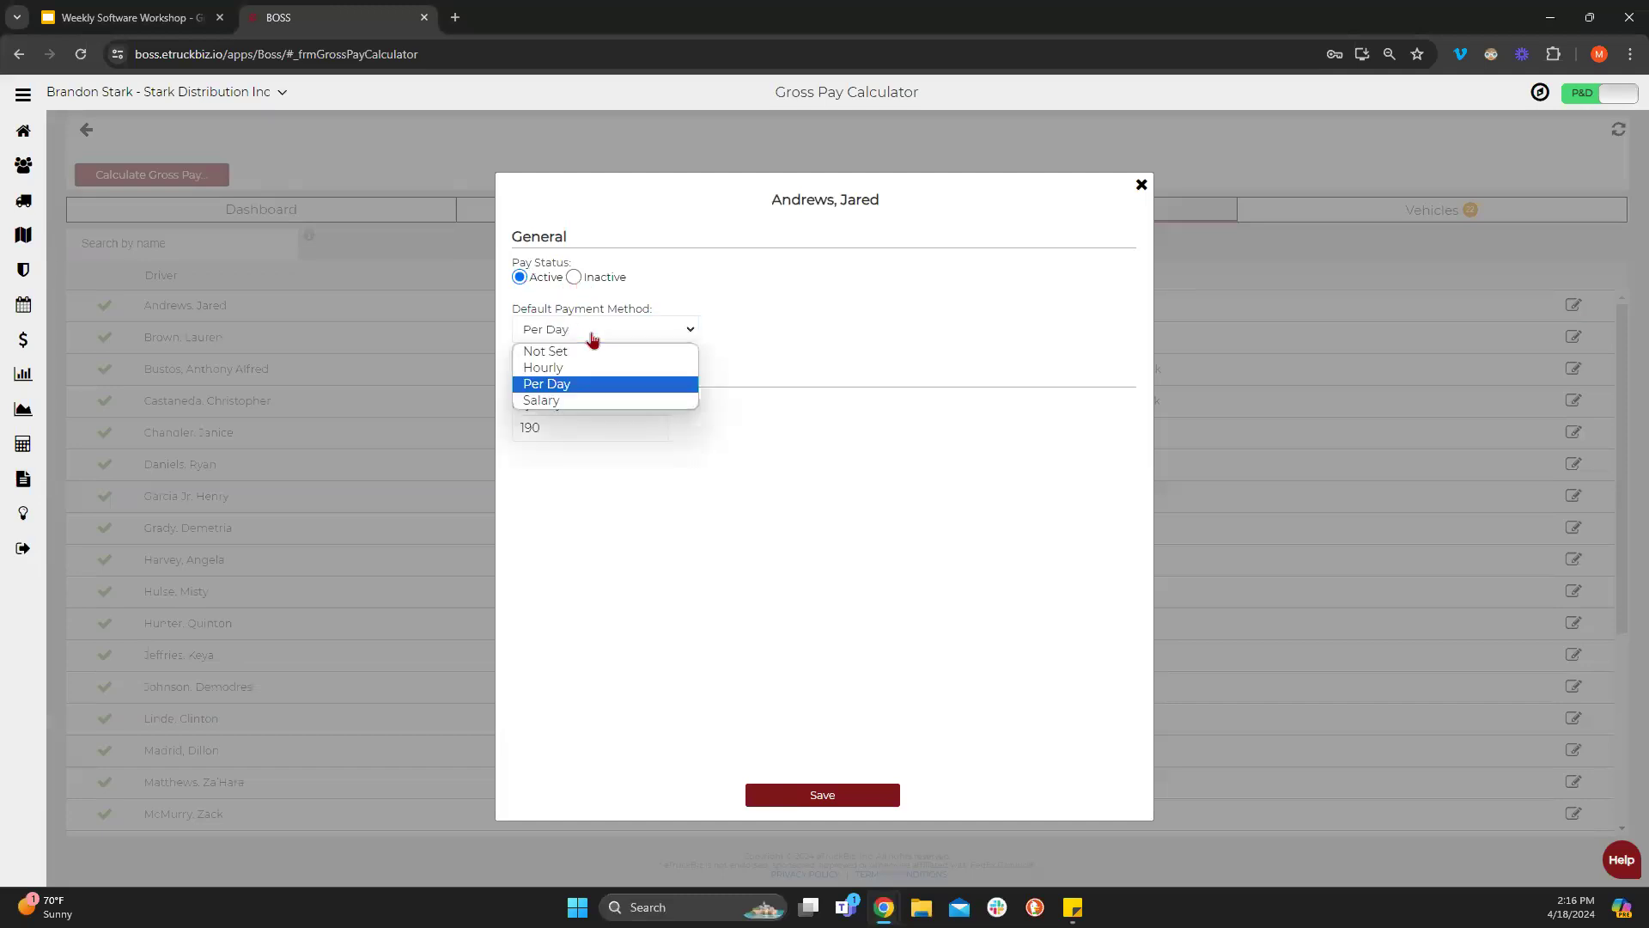
{"action": "left_click", "coordinate": [588, 390]}
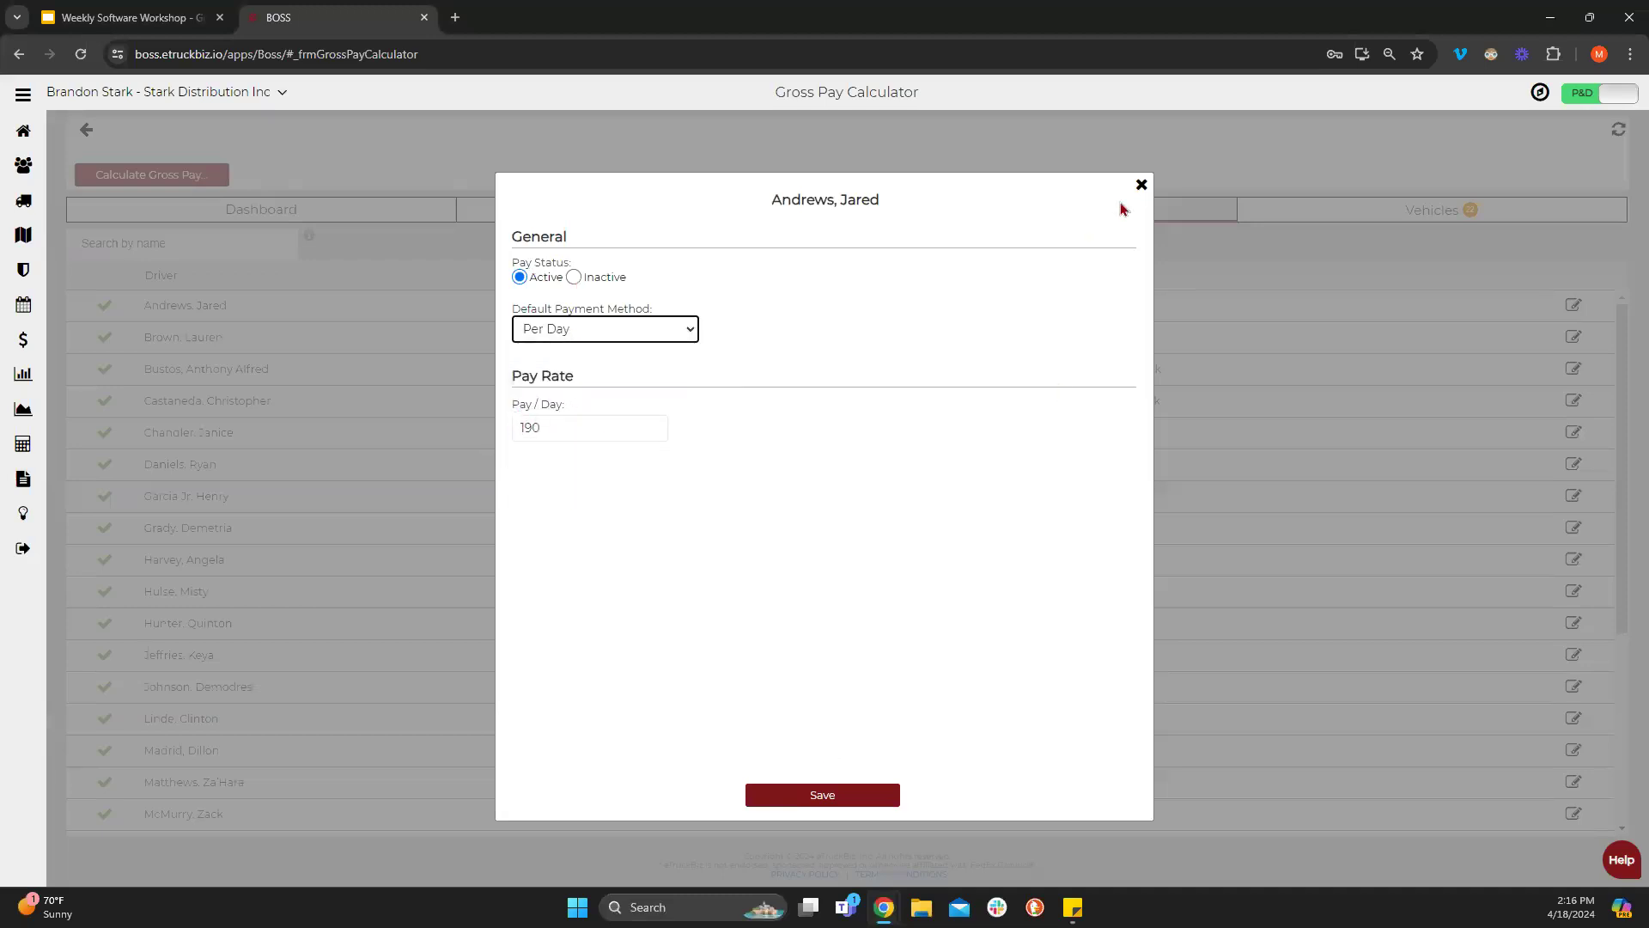
{"action": "left_click", "coordinate": [1141, 185]}
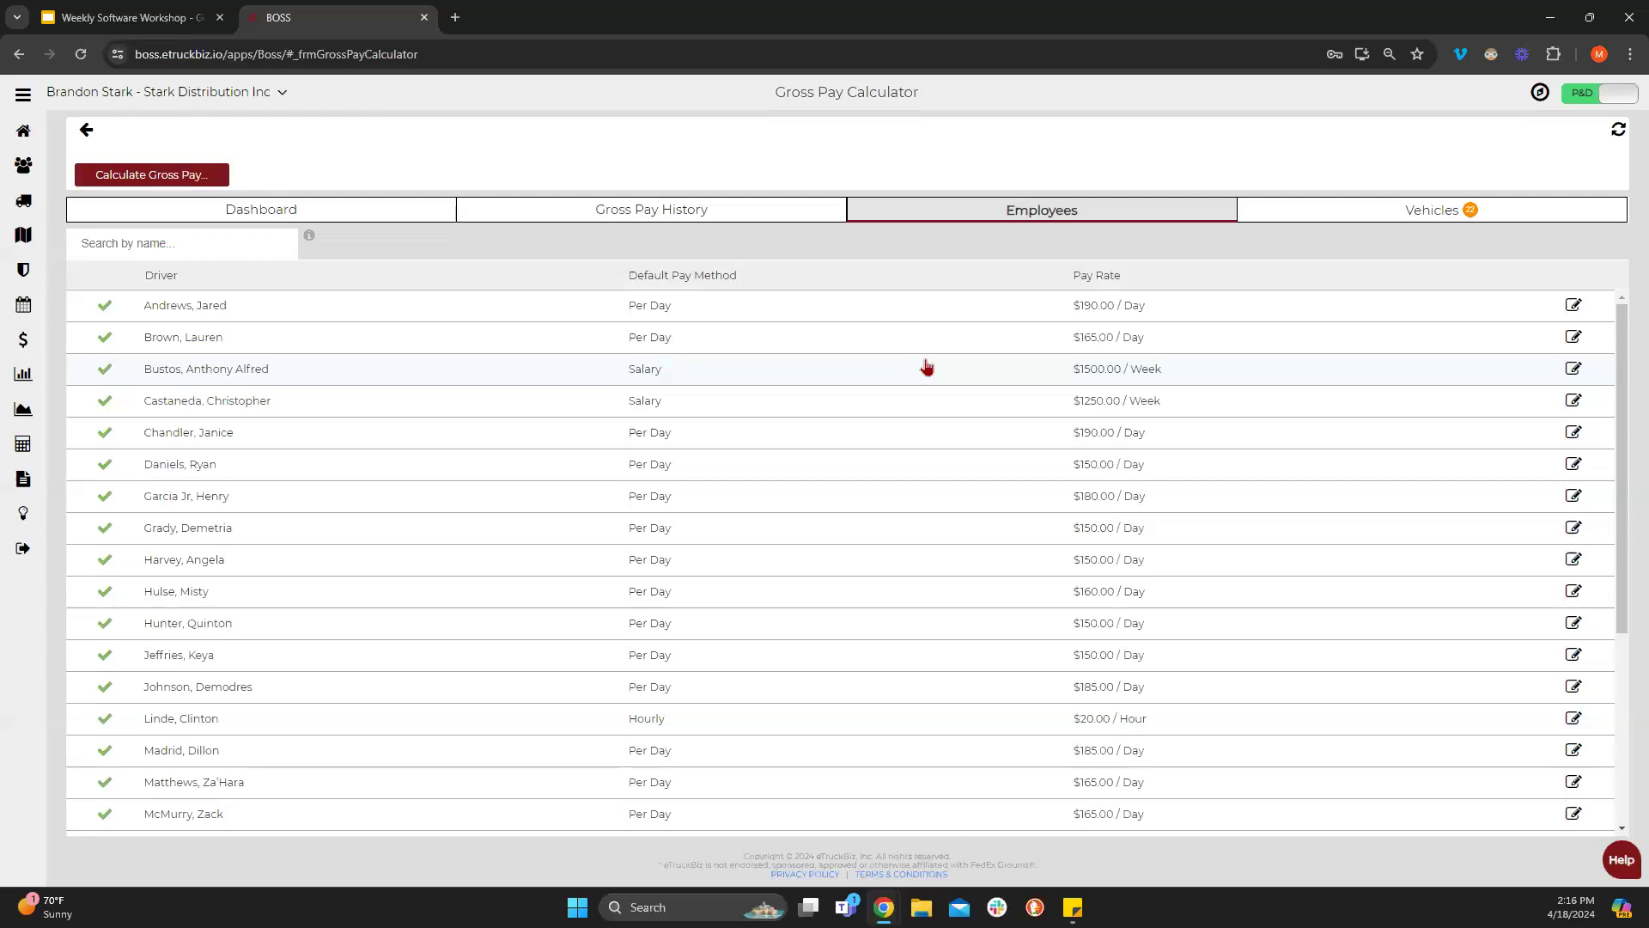
Review the gross weights and service statuses of the vehicles in the Gross Pay Calculator.
{"action": "left_click", "coordinate": [1372, 215]}
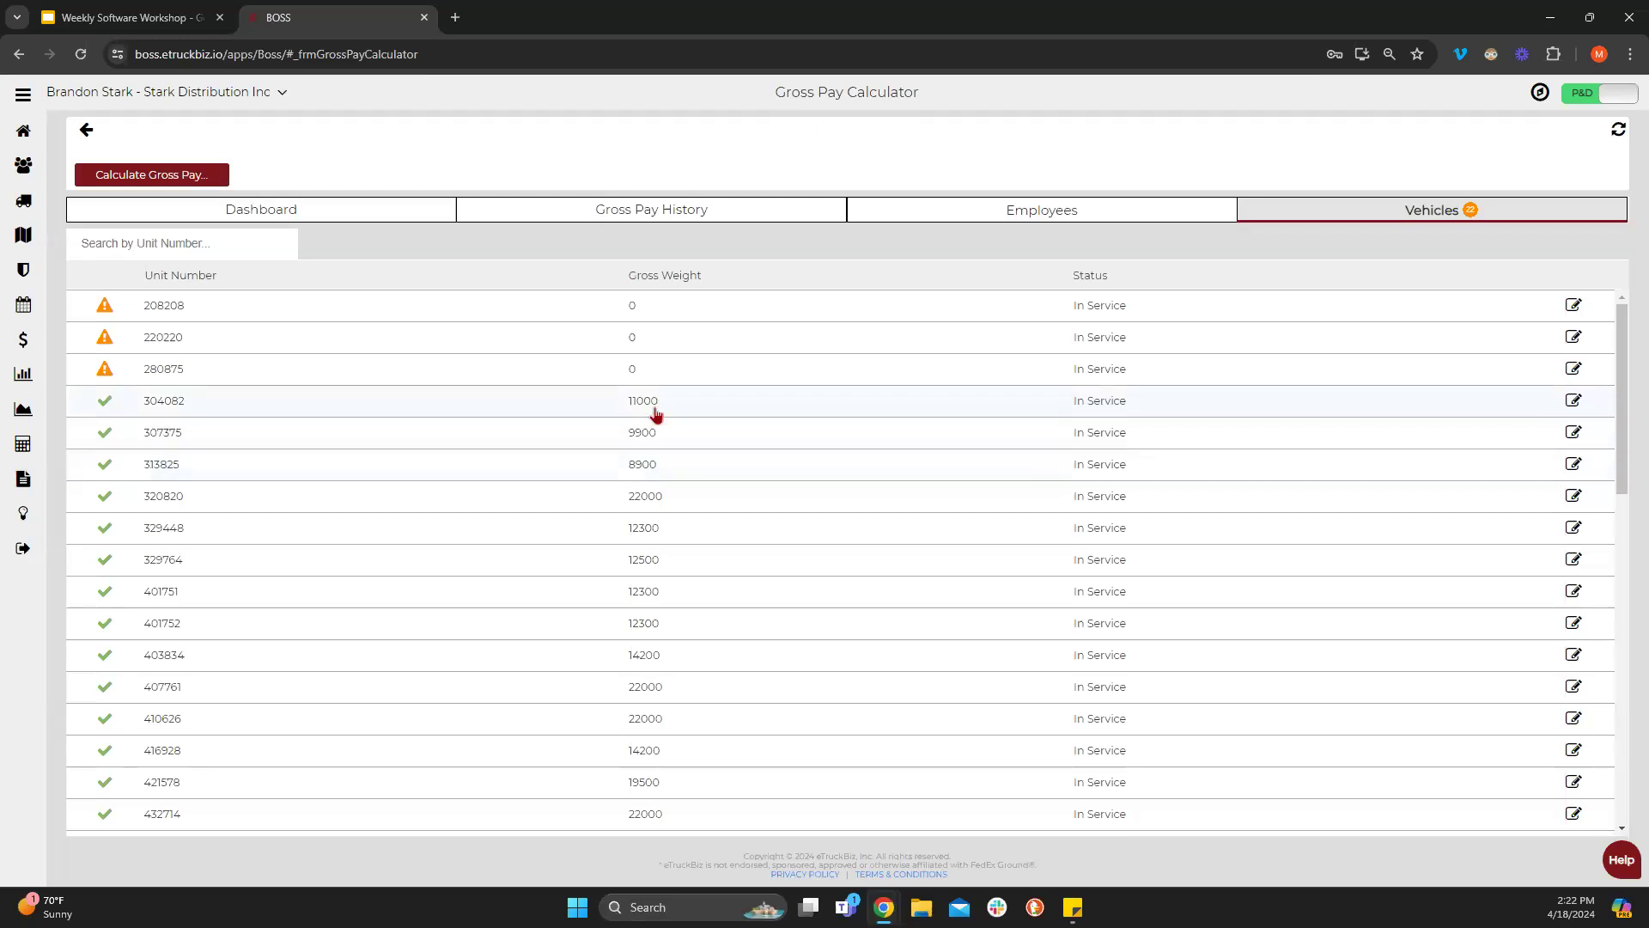
{"action": "scroll", "coordinate": [651, 460], "scroll_direction": "down", "scroll_amount": 4}
{"action": "scroll", "coordinate": [653, 460], "scroll_direction": "up", "scroll_amount": 4}
Open the week ending 04/12/2024 from the gross pay history and examine every employee's finalized adjusted gross pay.
{"action": "left_click", "coordinate": [692, 212]}
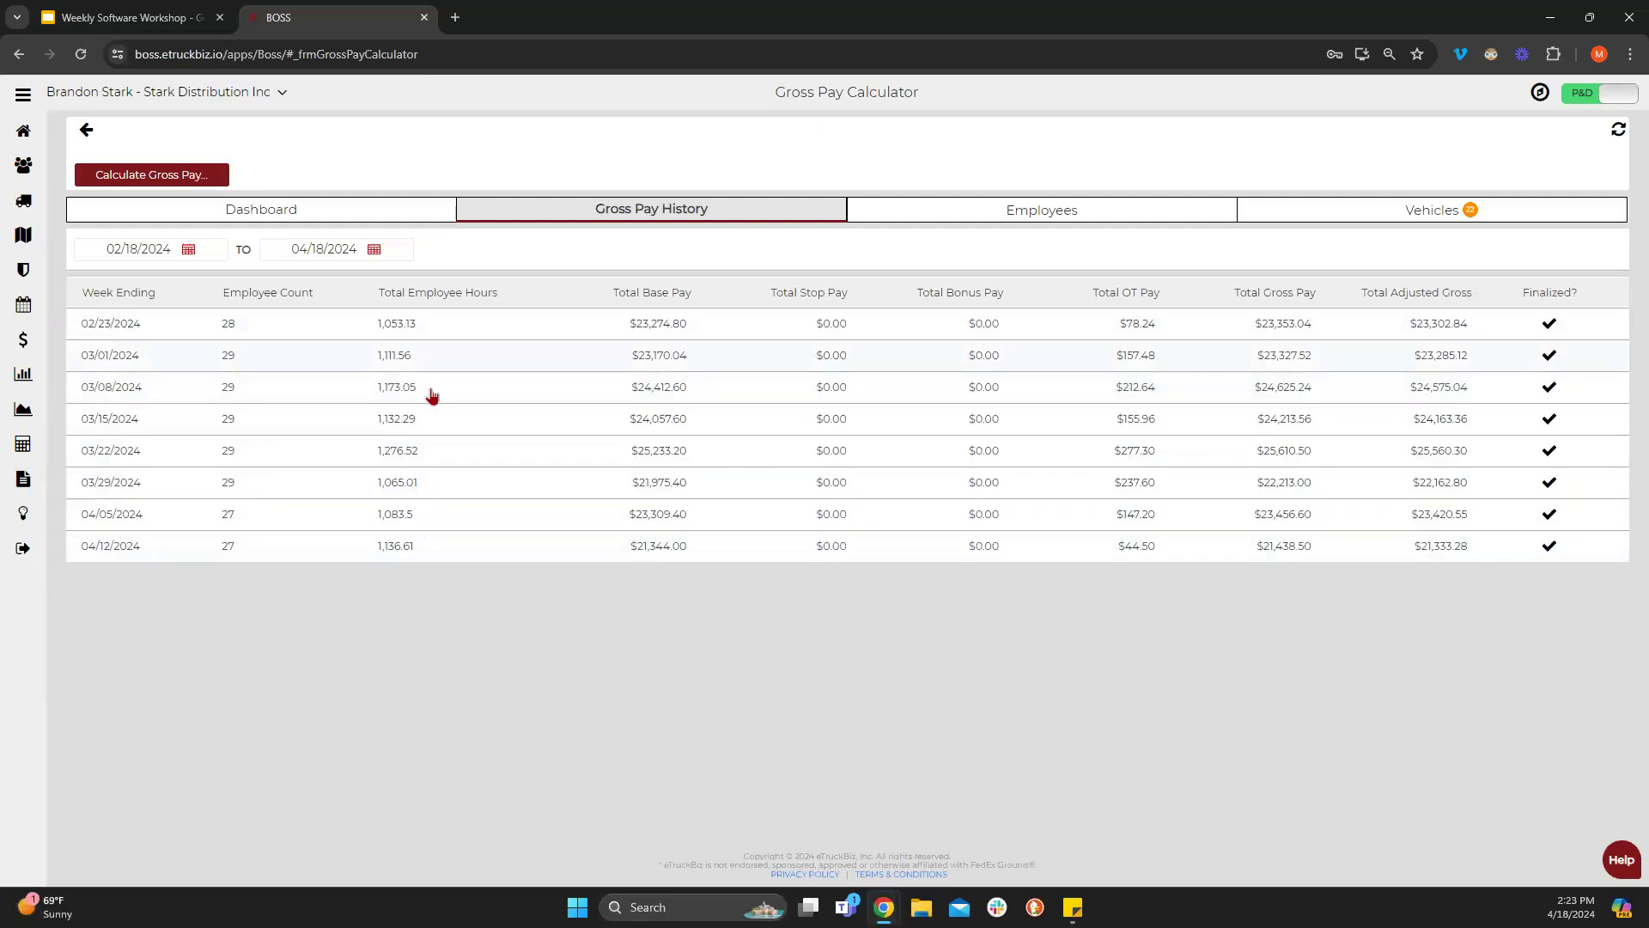
{"action": "left_click", "coordinate": [375, 551]}
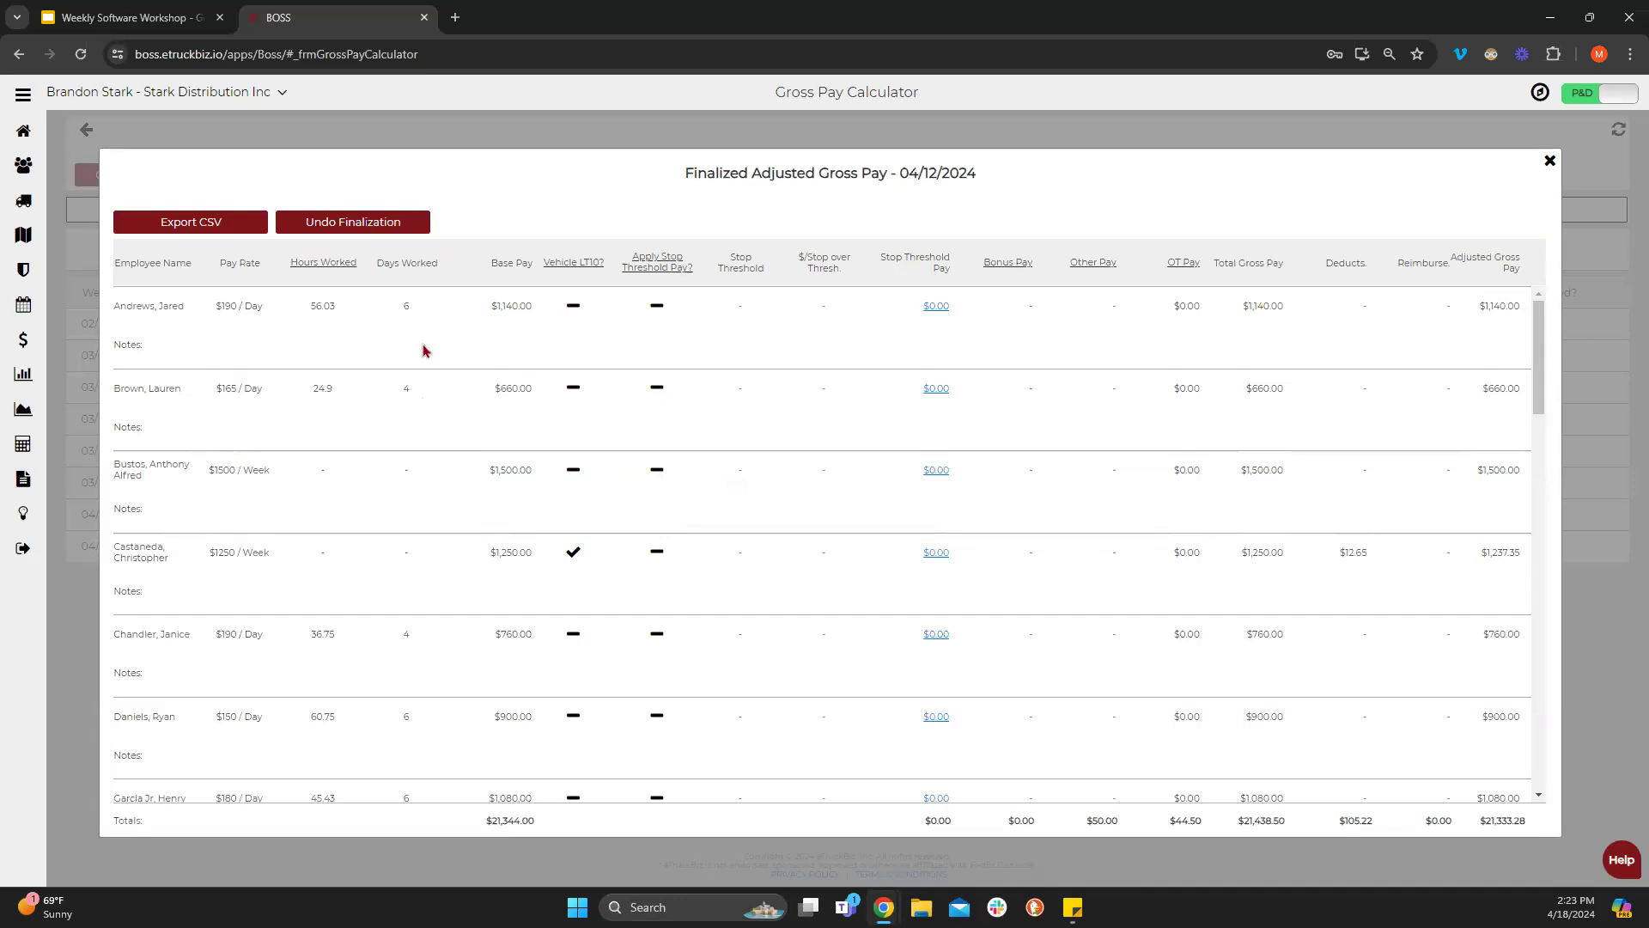
{"action": "scroll", "coordinate": [412, 434], "scroll_direction": "down", "scroll_amount": 3}
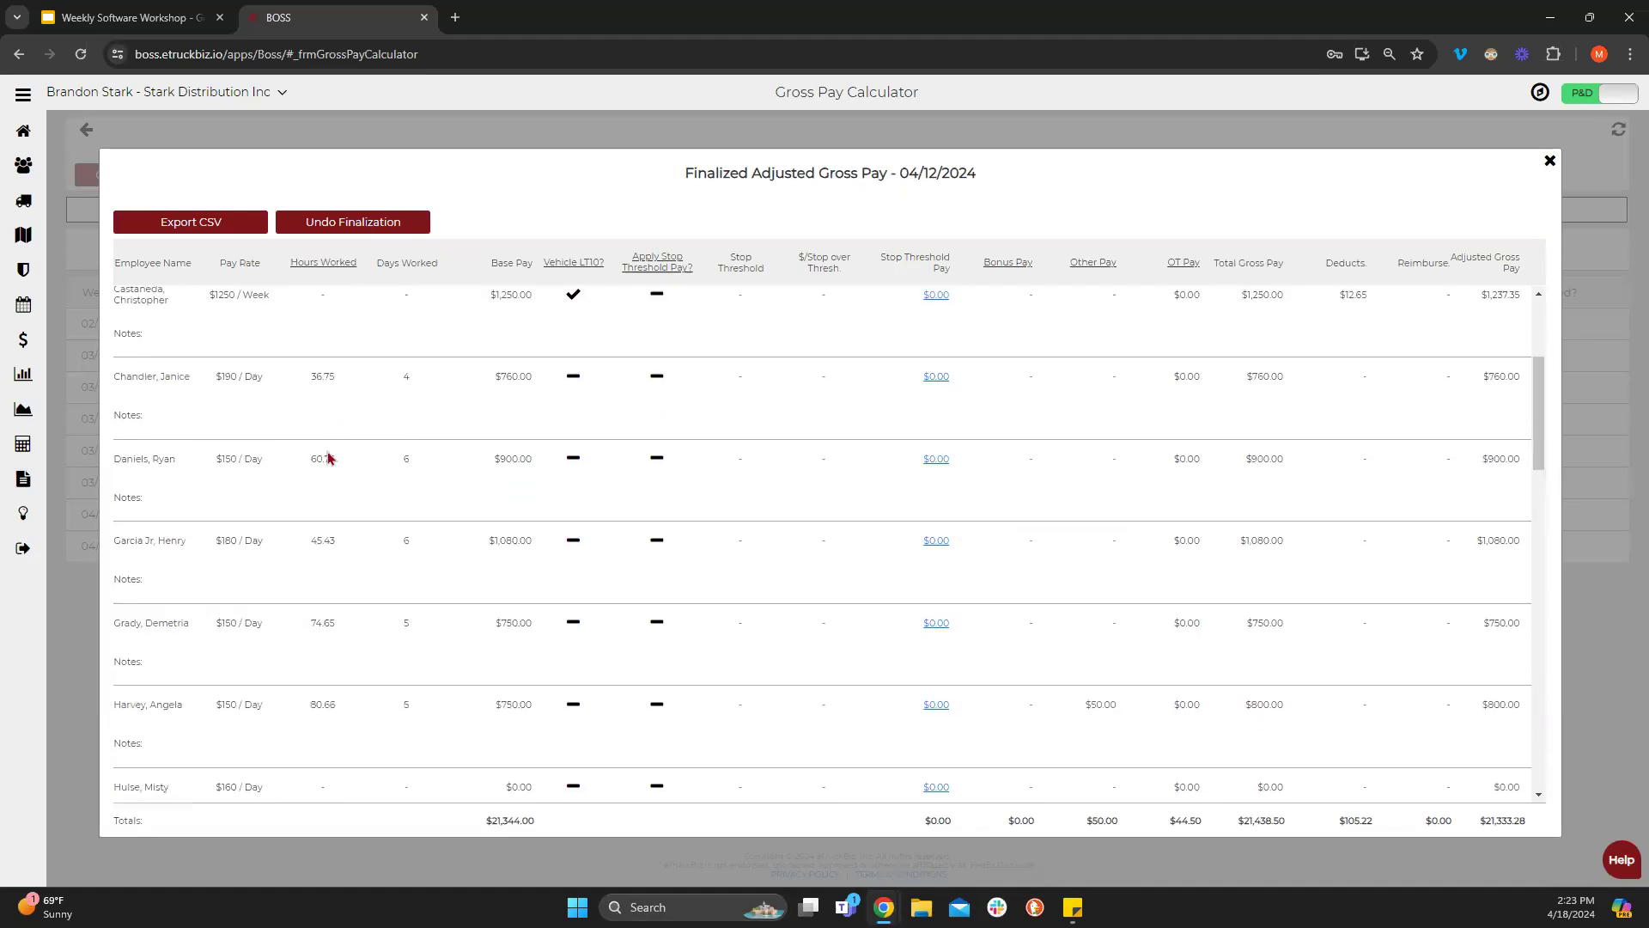
{"action": "scroll", "coordinate": [324, 681], "scroll_direction": "down", "scroll_amount": 2}
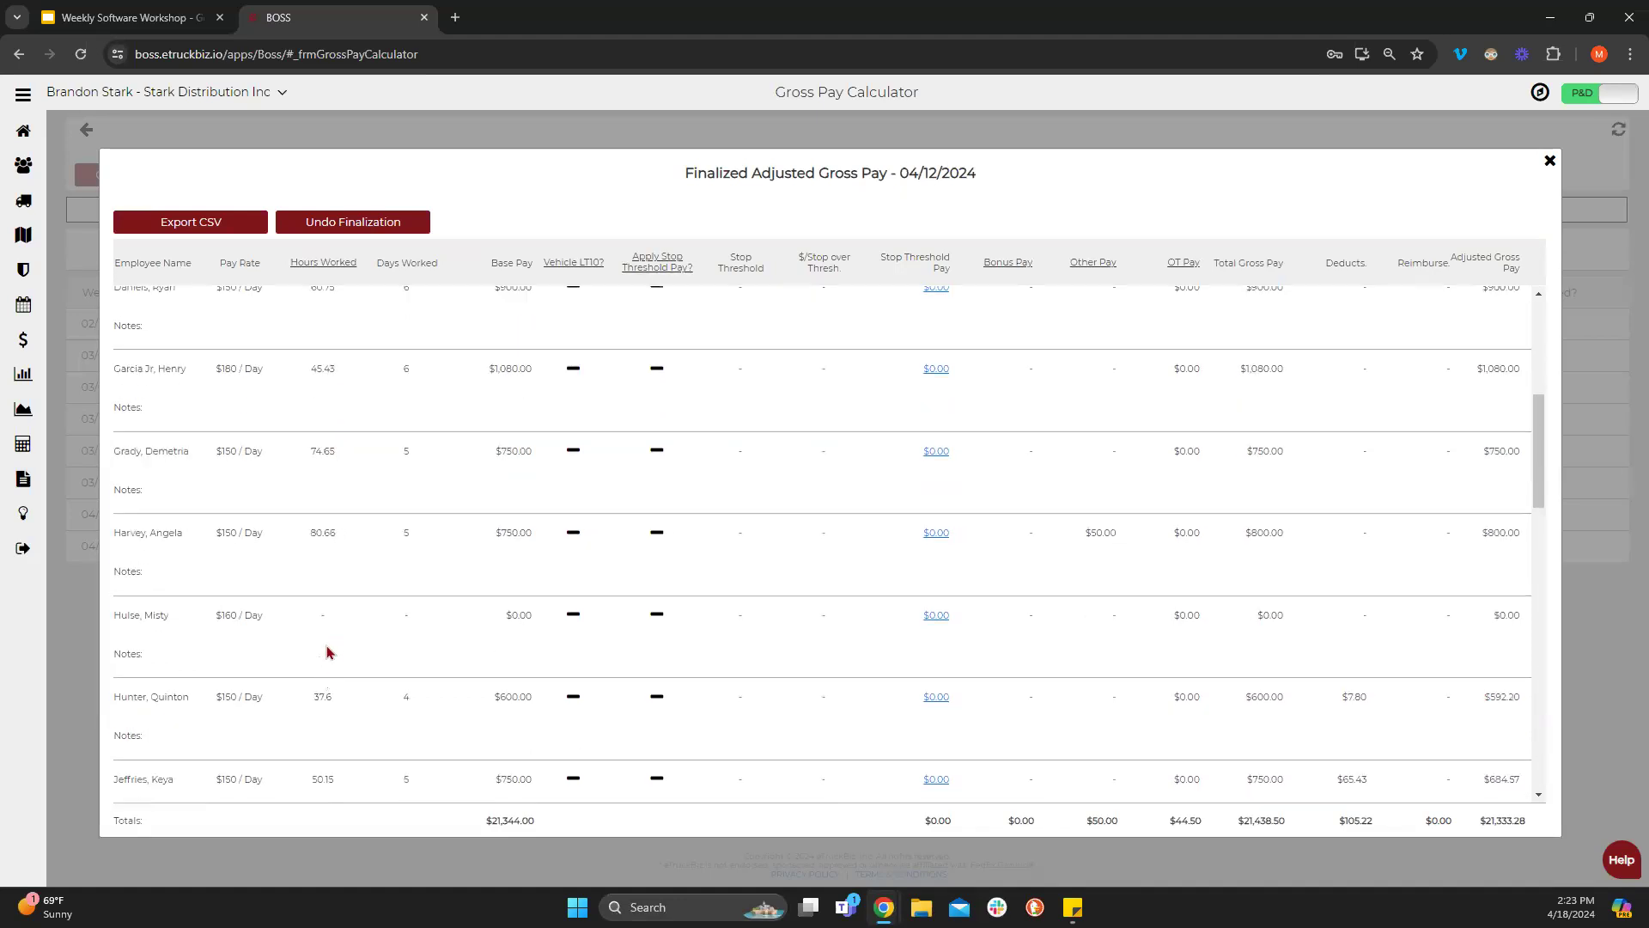
{"action": "scroll", "coordinate": [328, 648], "scroll_direction": "down", "scroll_amount": 2}
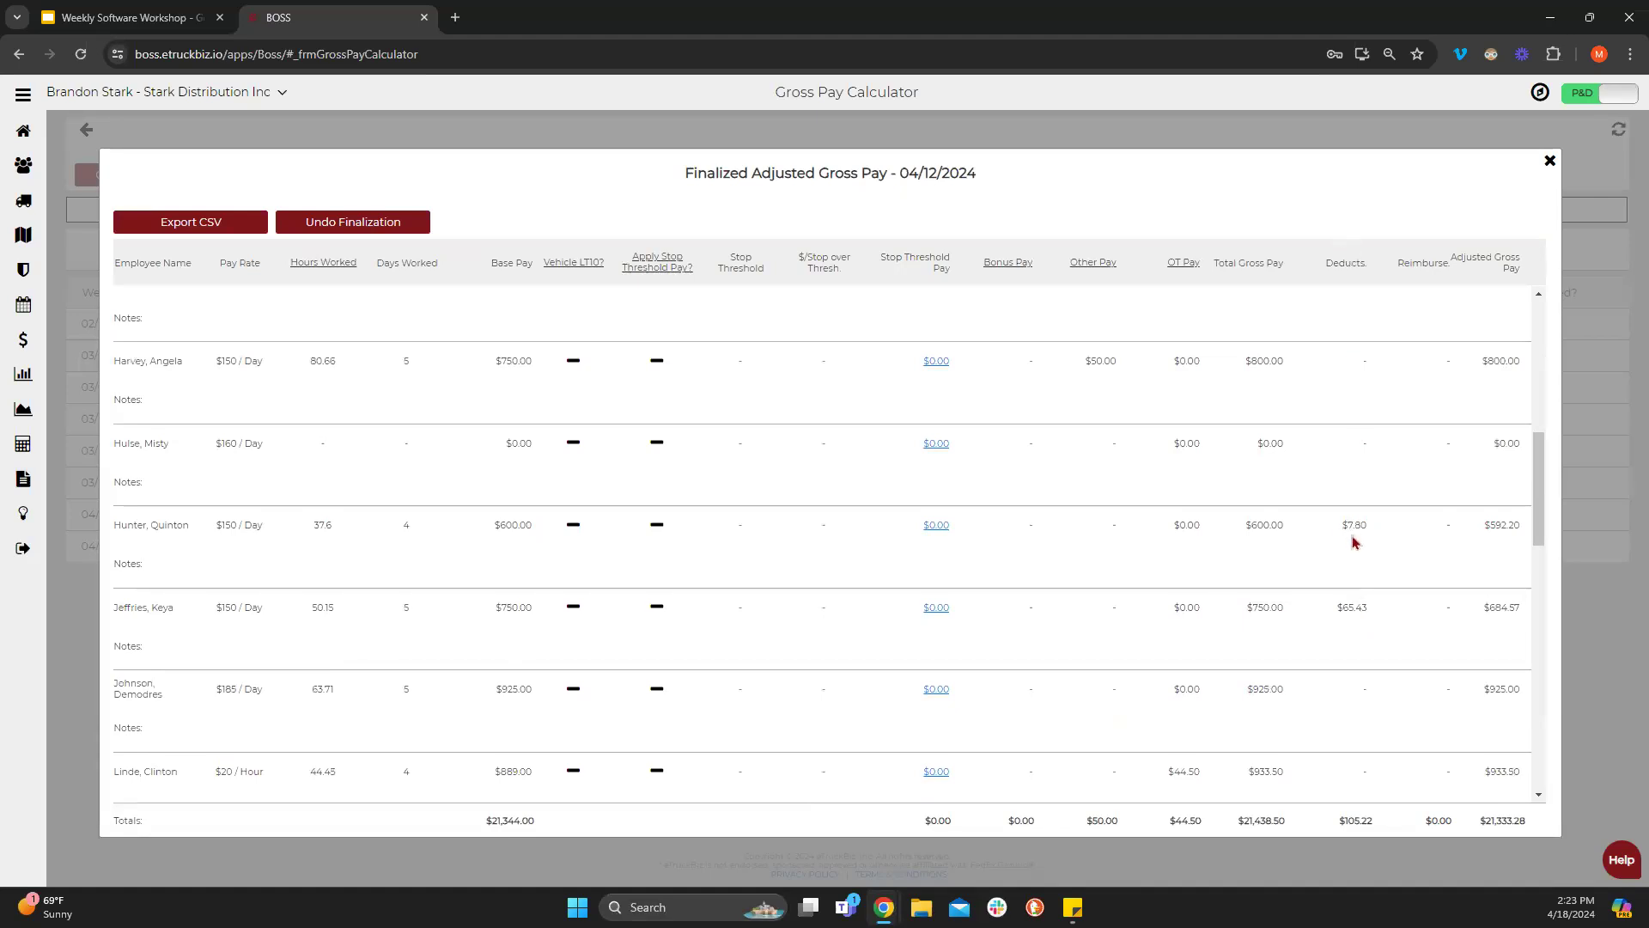
{"action": "scroll", "coordinate": [1331, 626], "scroll_direction": "down", "scroll_amount": 1}
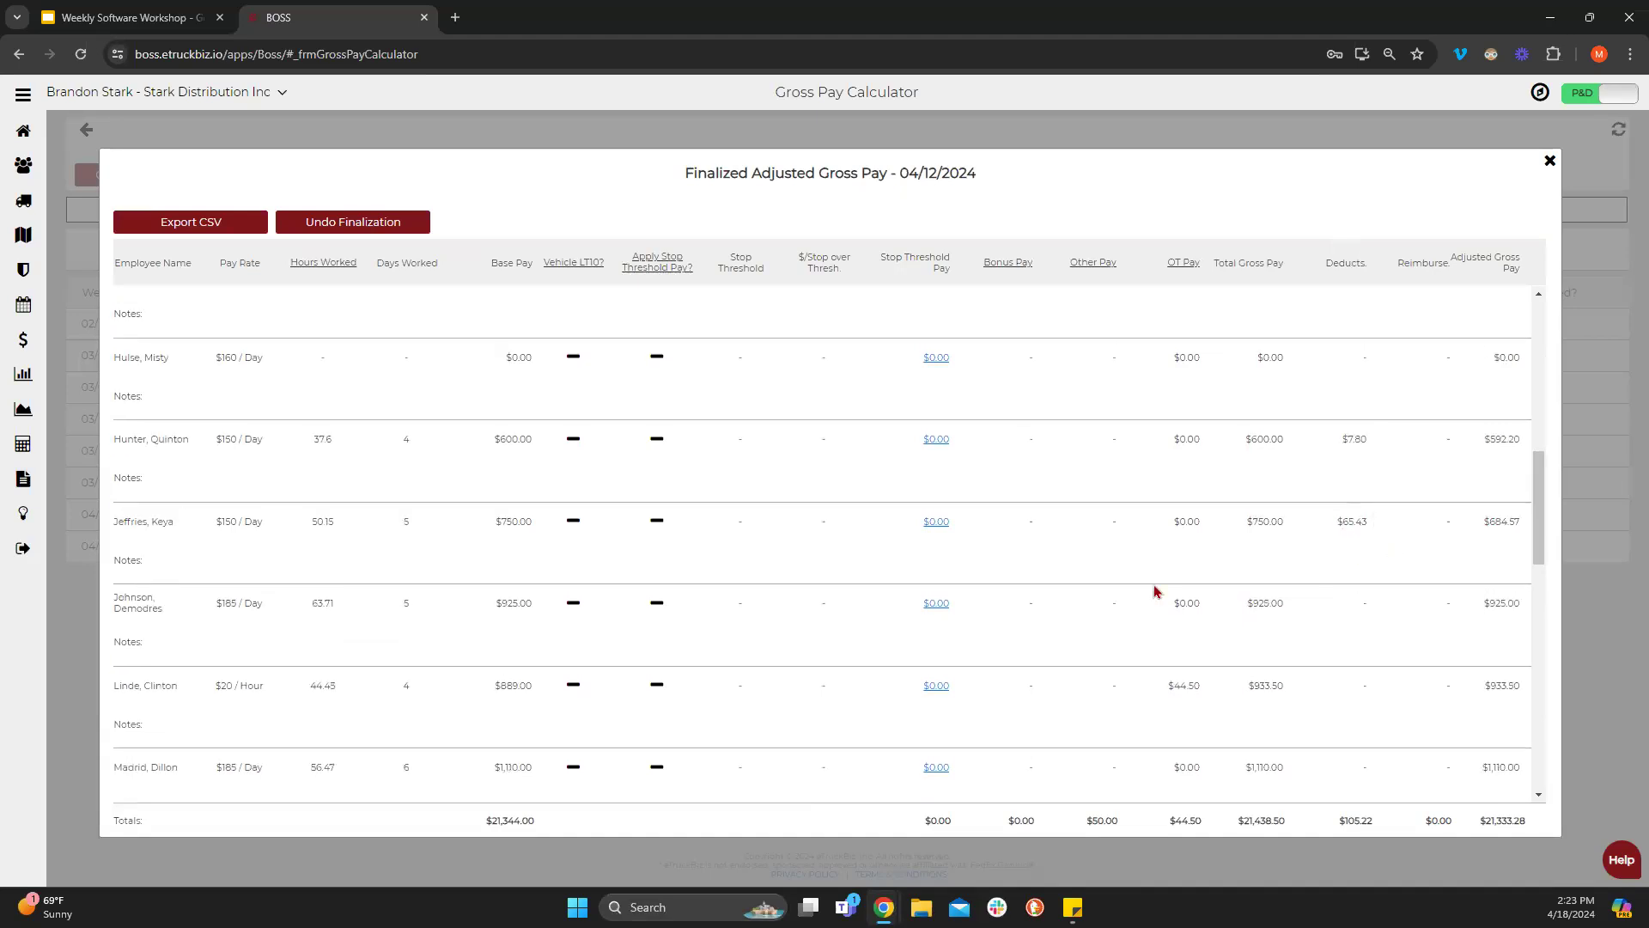
{"action": "scroll", "coordinate": [1145, 592], "scroll_direction": "down", "scroll_amount": 8}
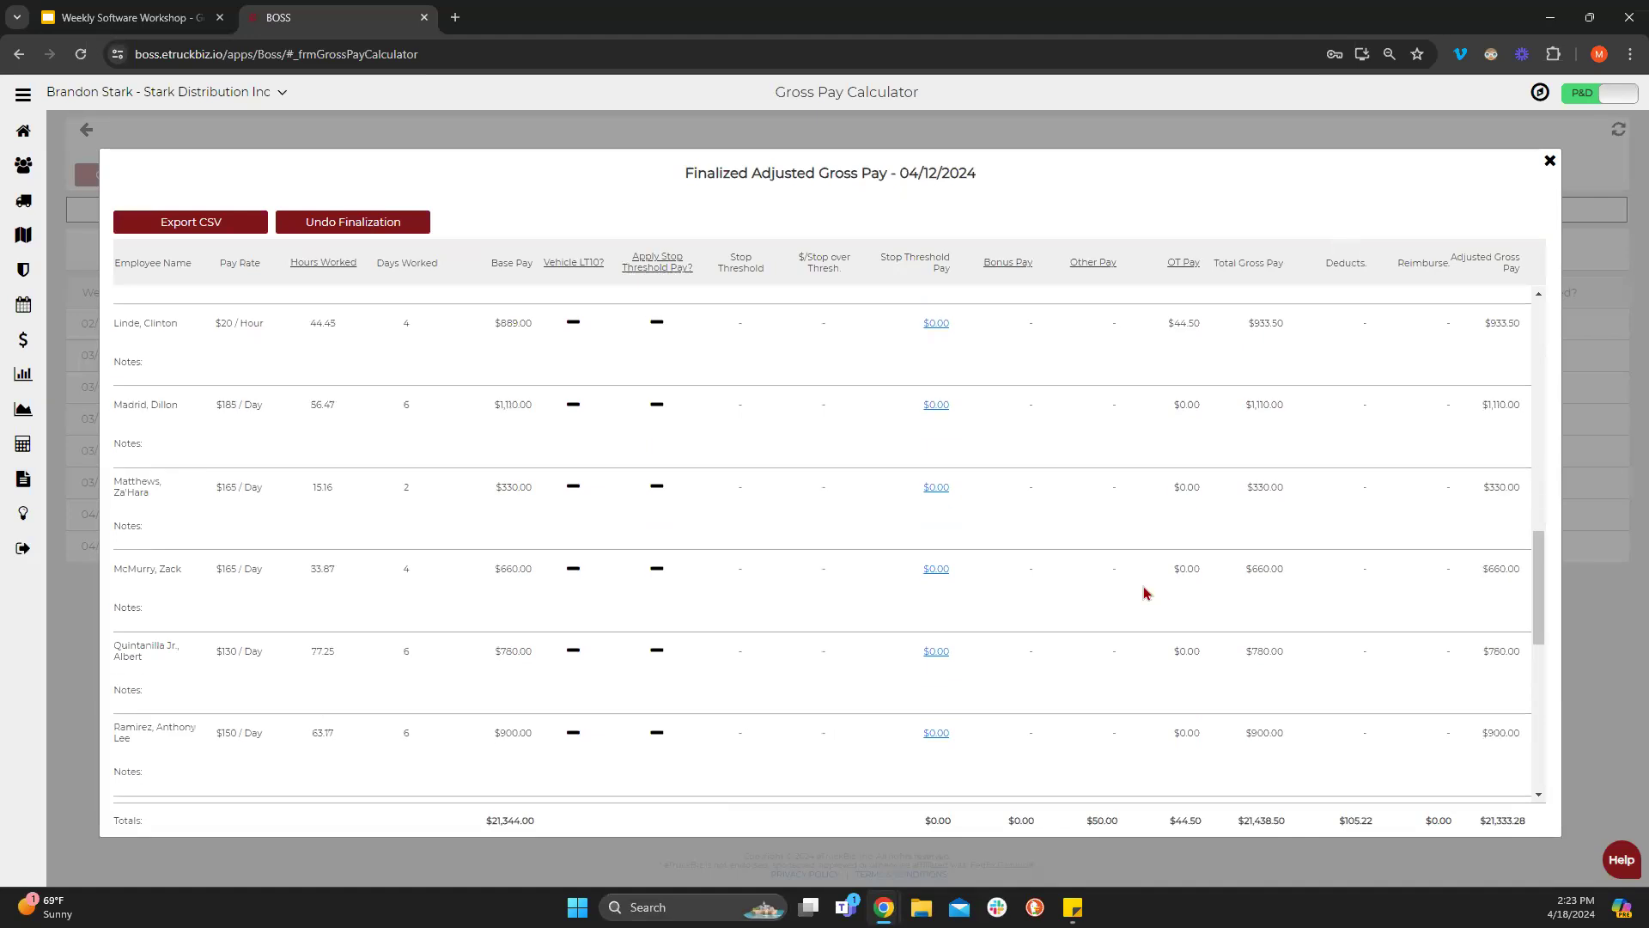
{"action": "scroll", "coordinate": [1145, 593], "scroll_direction": "down", "scroll_amount": 4}
{"action": "scroll", "coordinate": [1145, 593], "scroll_direction": "up", "scroll_amount": 20}
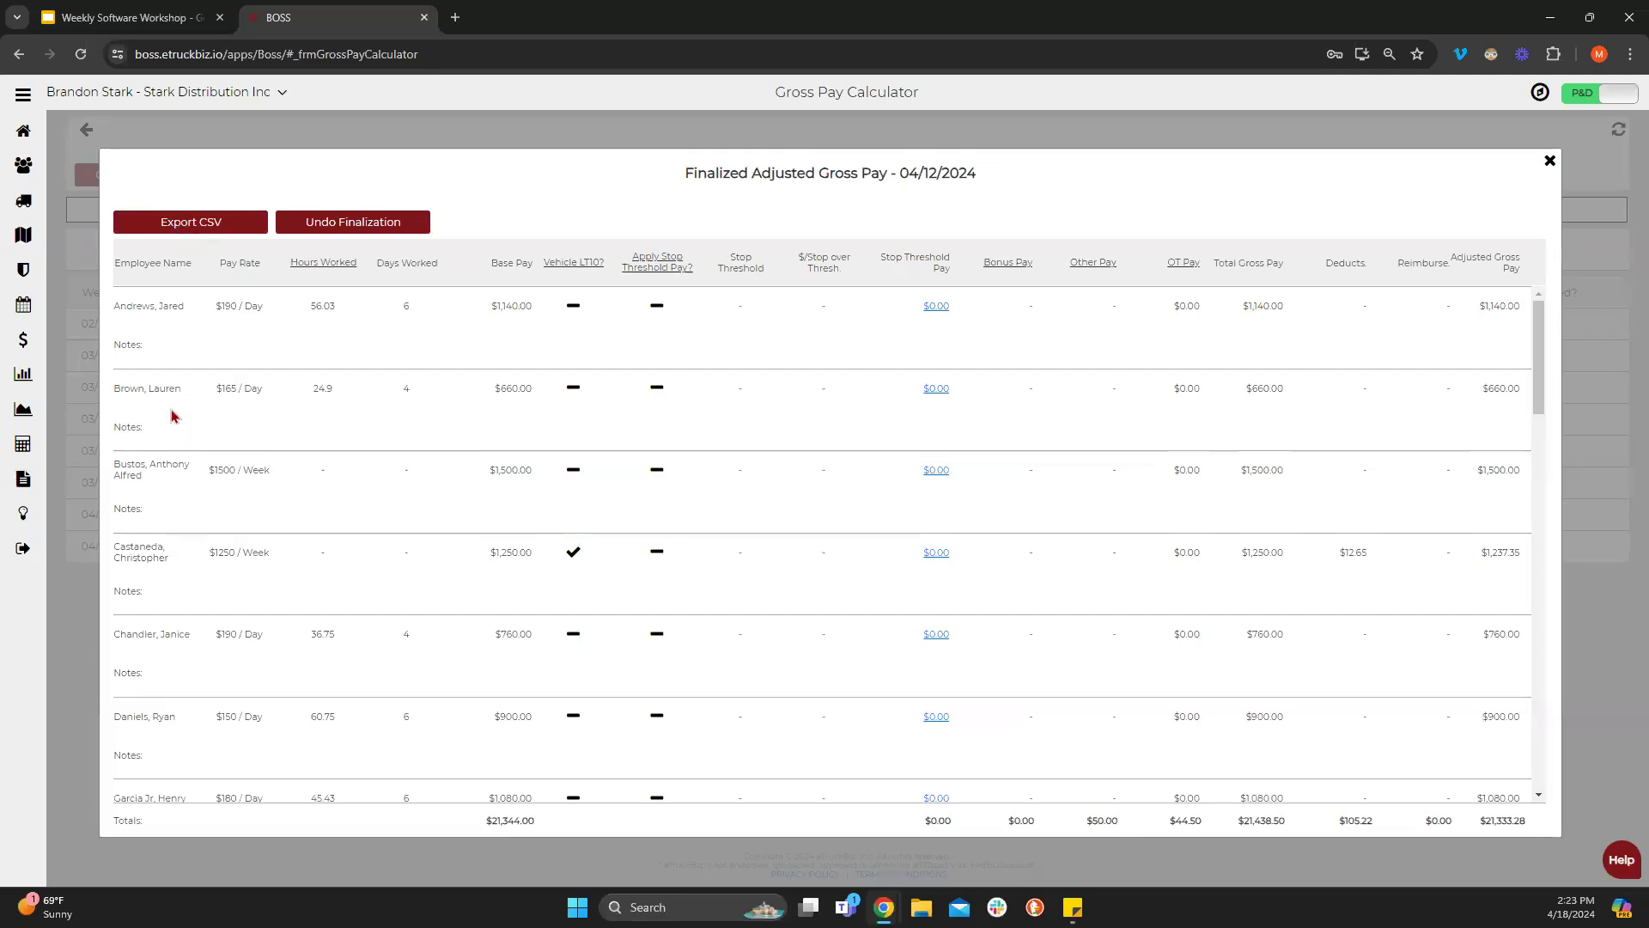
Close the finalized 04/12/2024 pay details, return to the dashboard and open the weekly gross pay calculation.
{"action": "left_click", "coordinate": [1548, 163]}
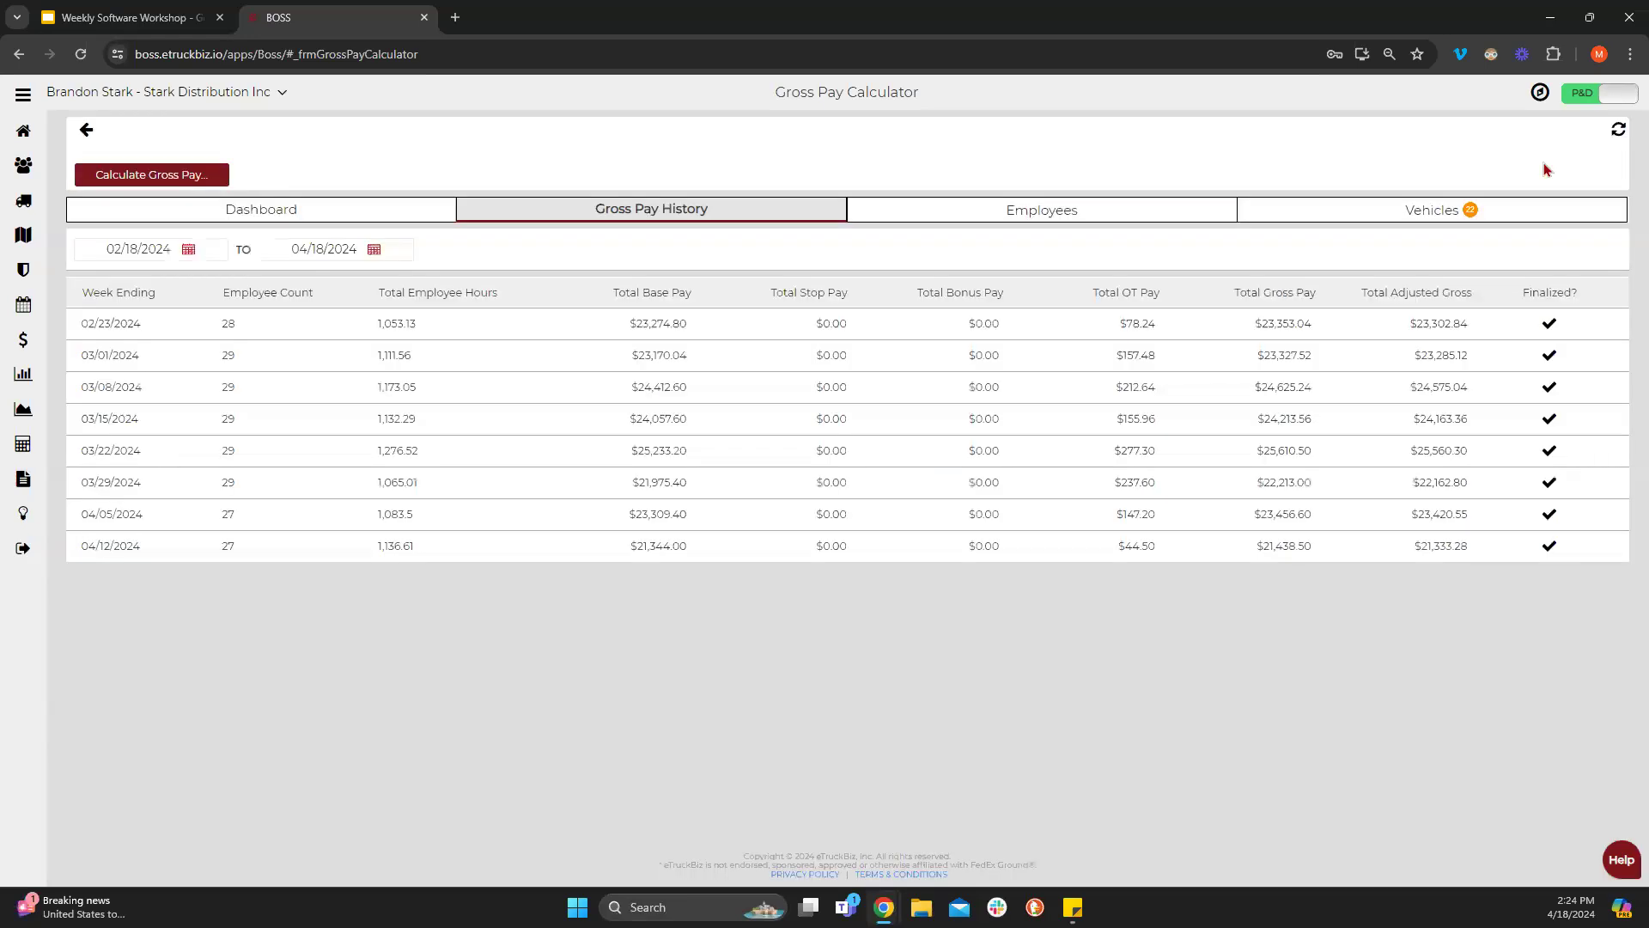
{"action": "left_click", "coordinate": [272, 212]}
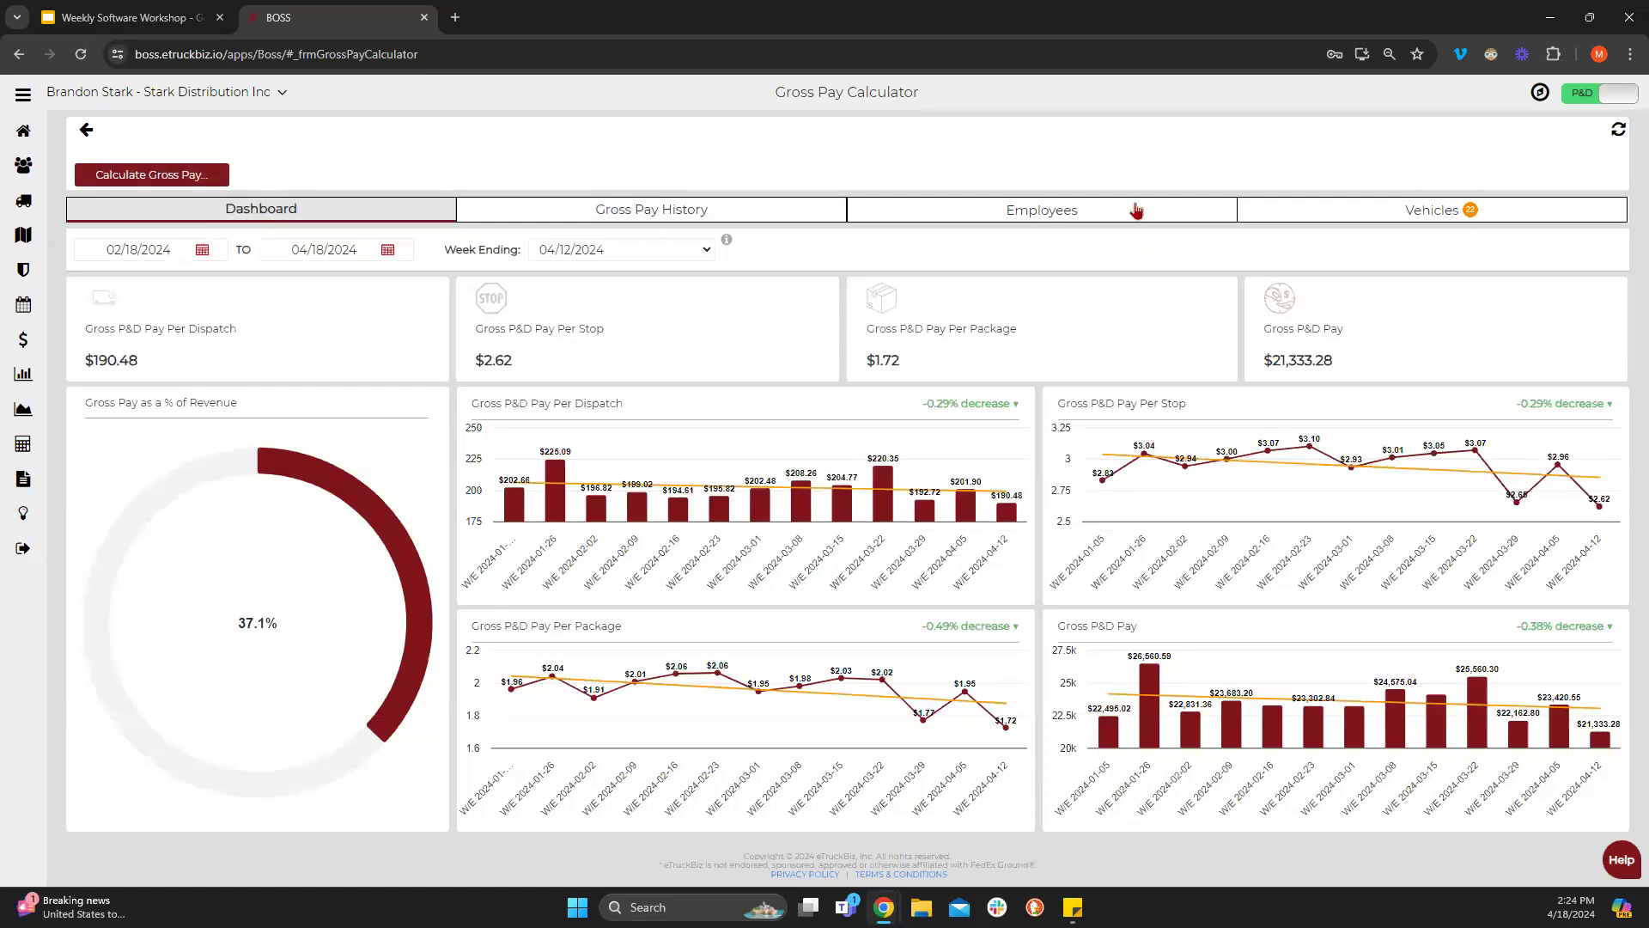
{"action": "left_click", "coordinate": [169, 179]}
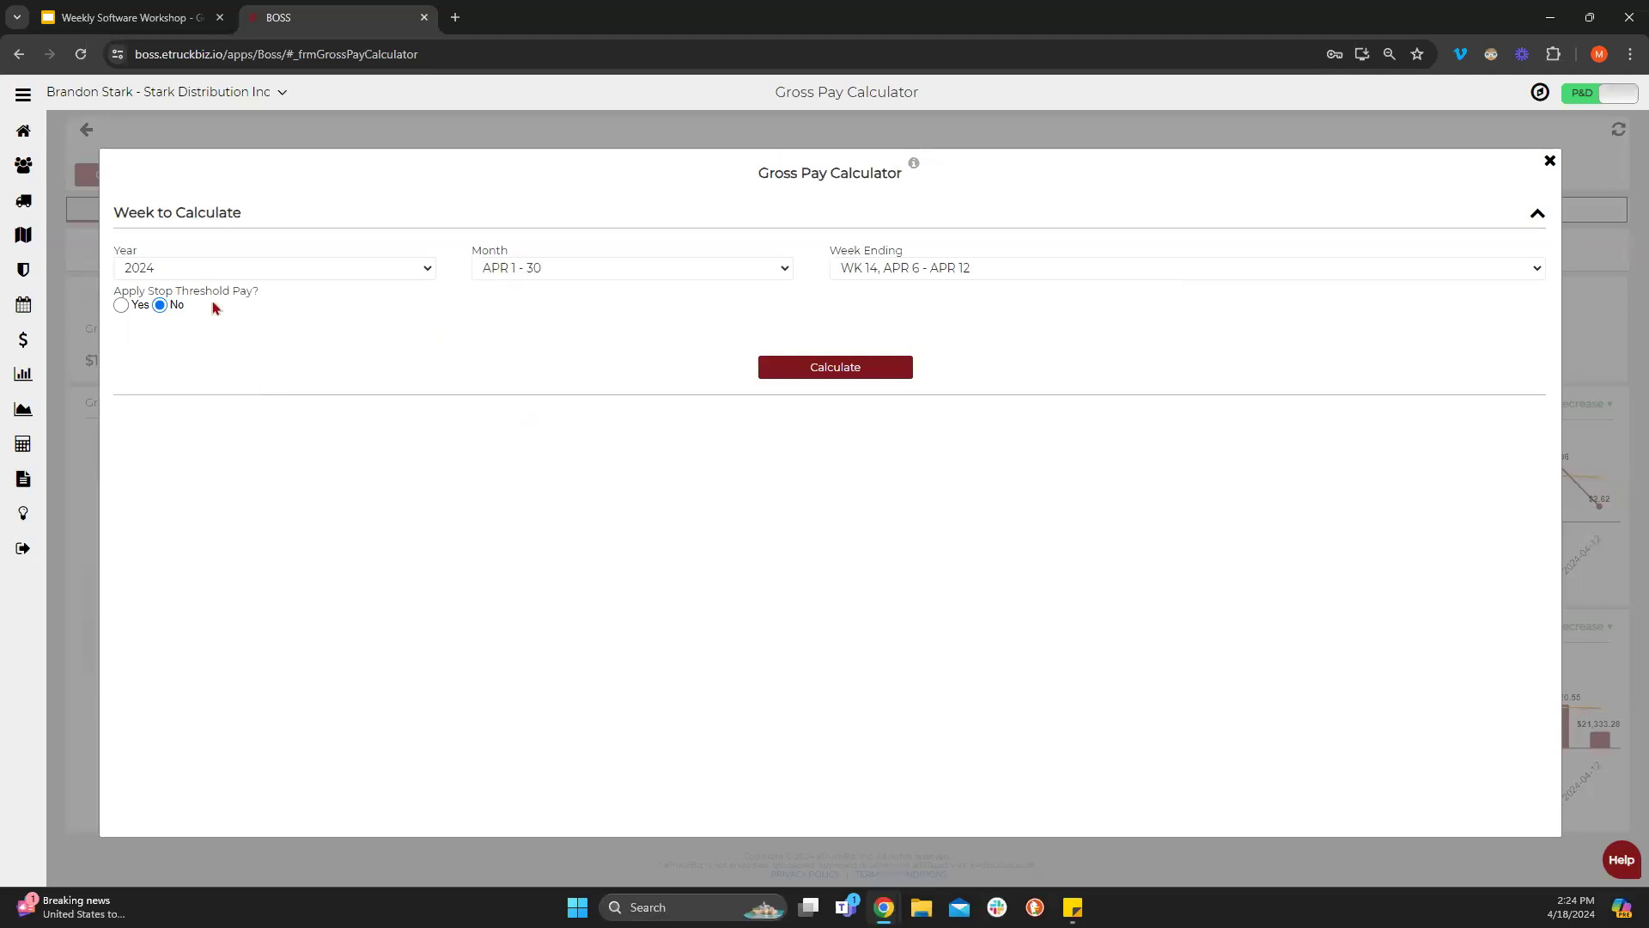
Open the gross pay calculation for Desert Fox Logistics and select WK 14, APR 6 - APR 12 of 2024.
{"action": "left_click_drag", "start_coordinate": [349, 20], "coordinate": [520, 26]}
{"action": "left_click", "coordinate": [176, 174]}
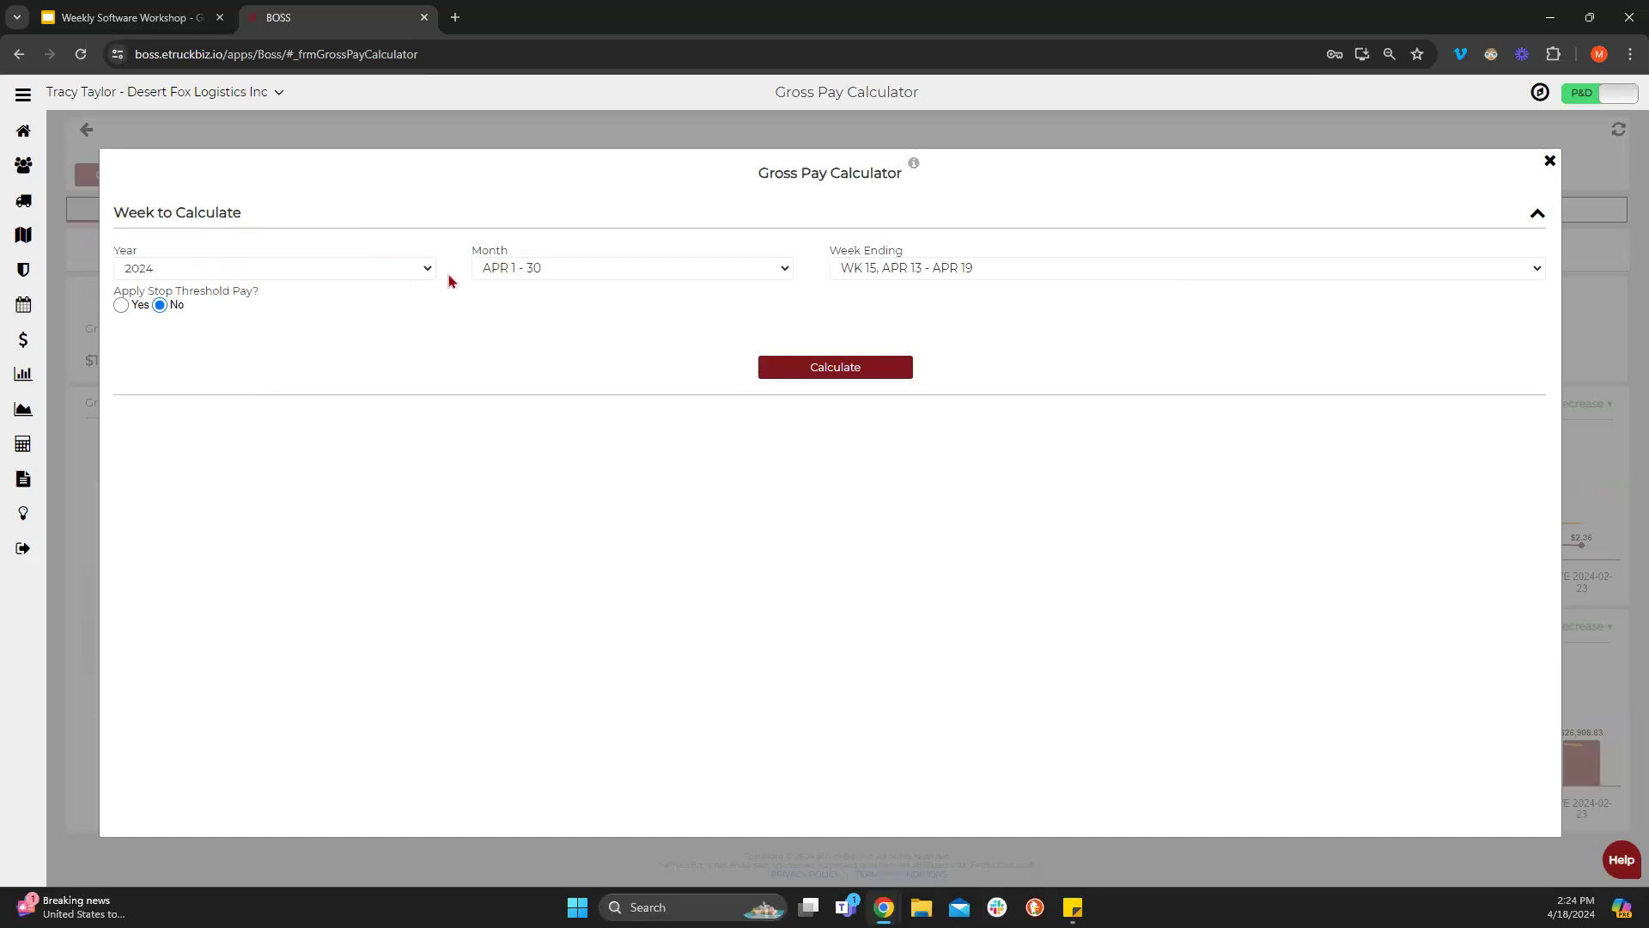
{"action": "left_click", "coordinate": [511, 280]}
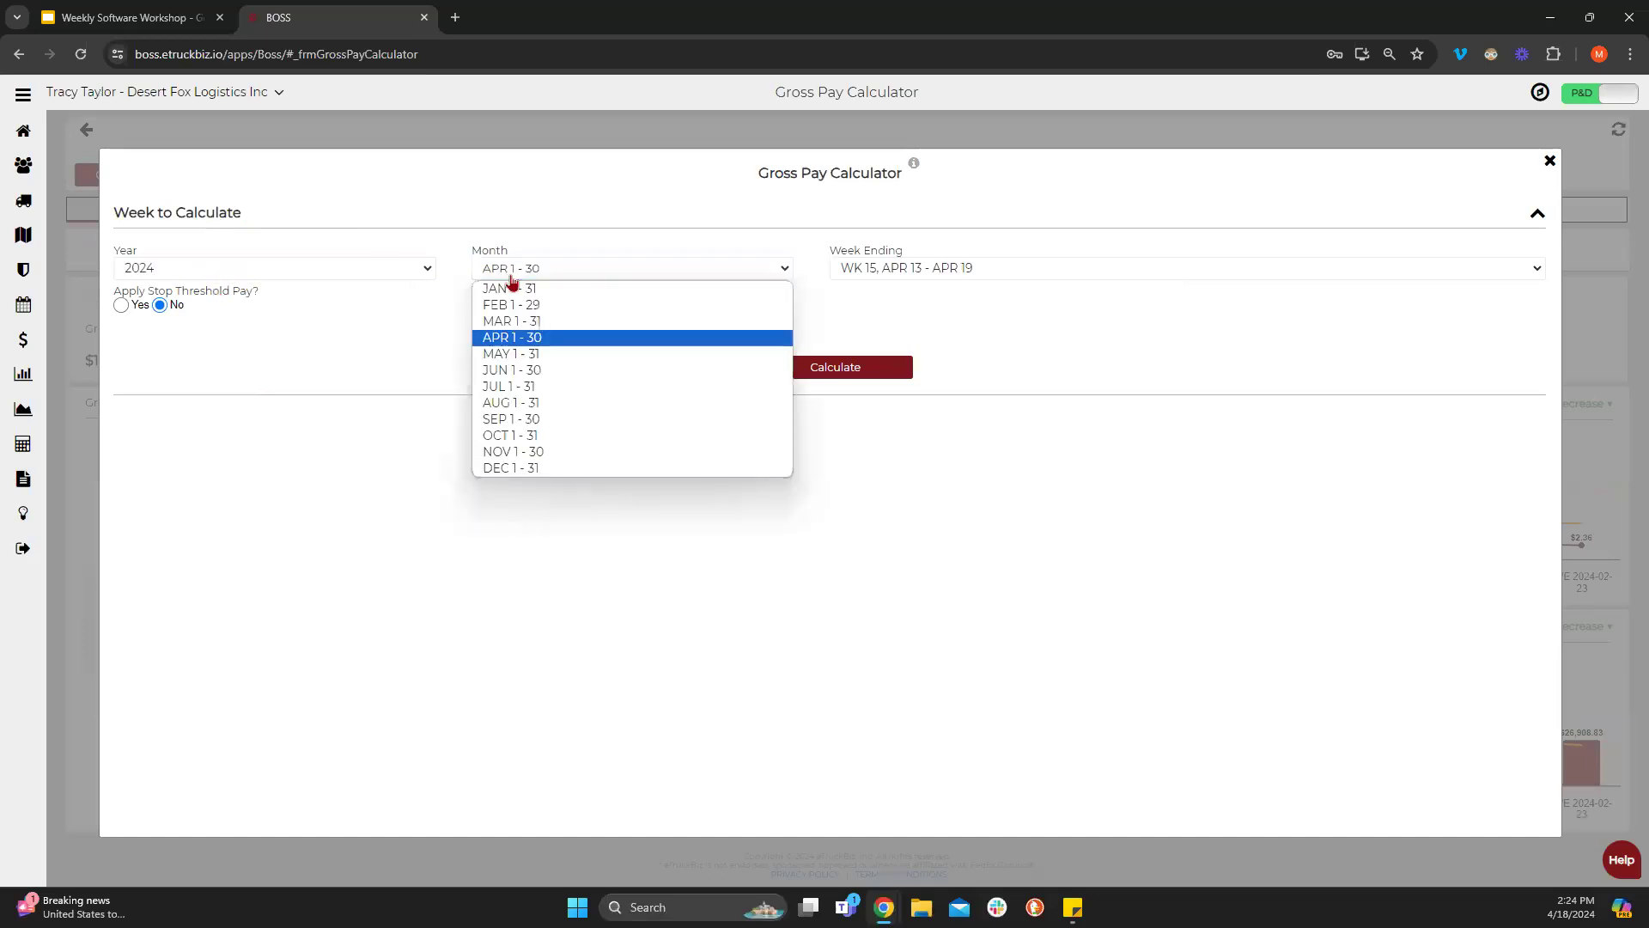
{"action": "left_click", "coordinate": [525, 341]}
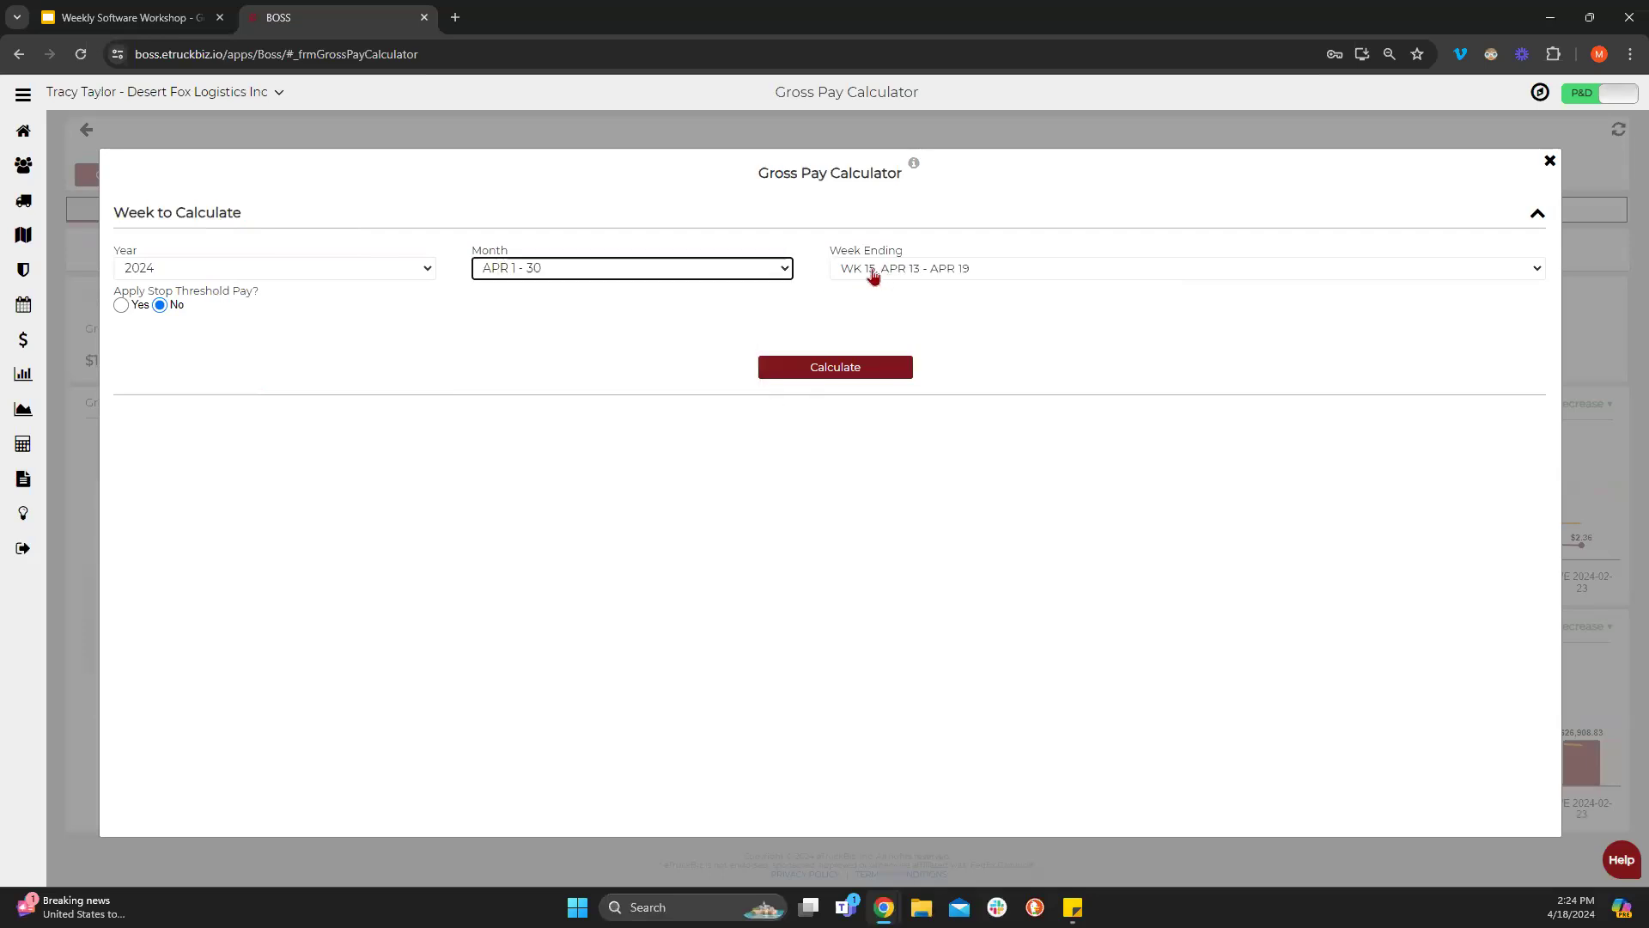
{"action": "left_click", "coordinate": [874, 275]}
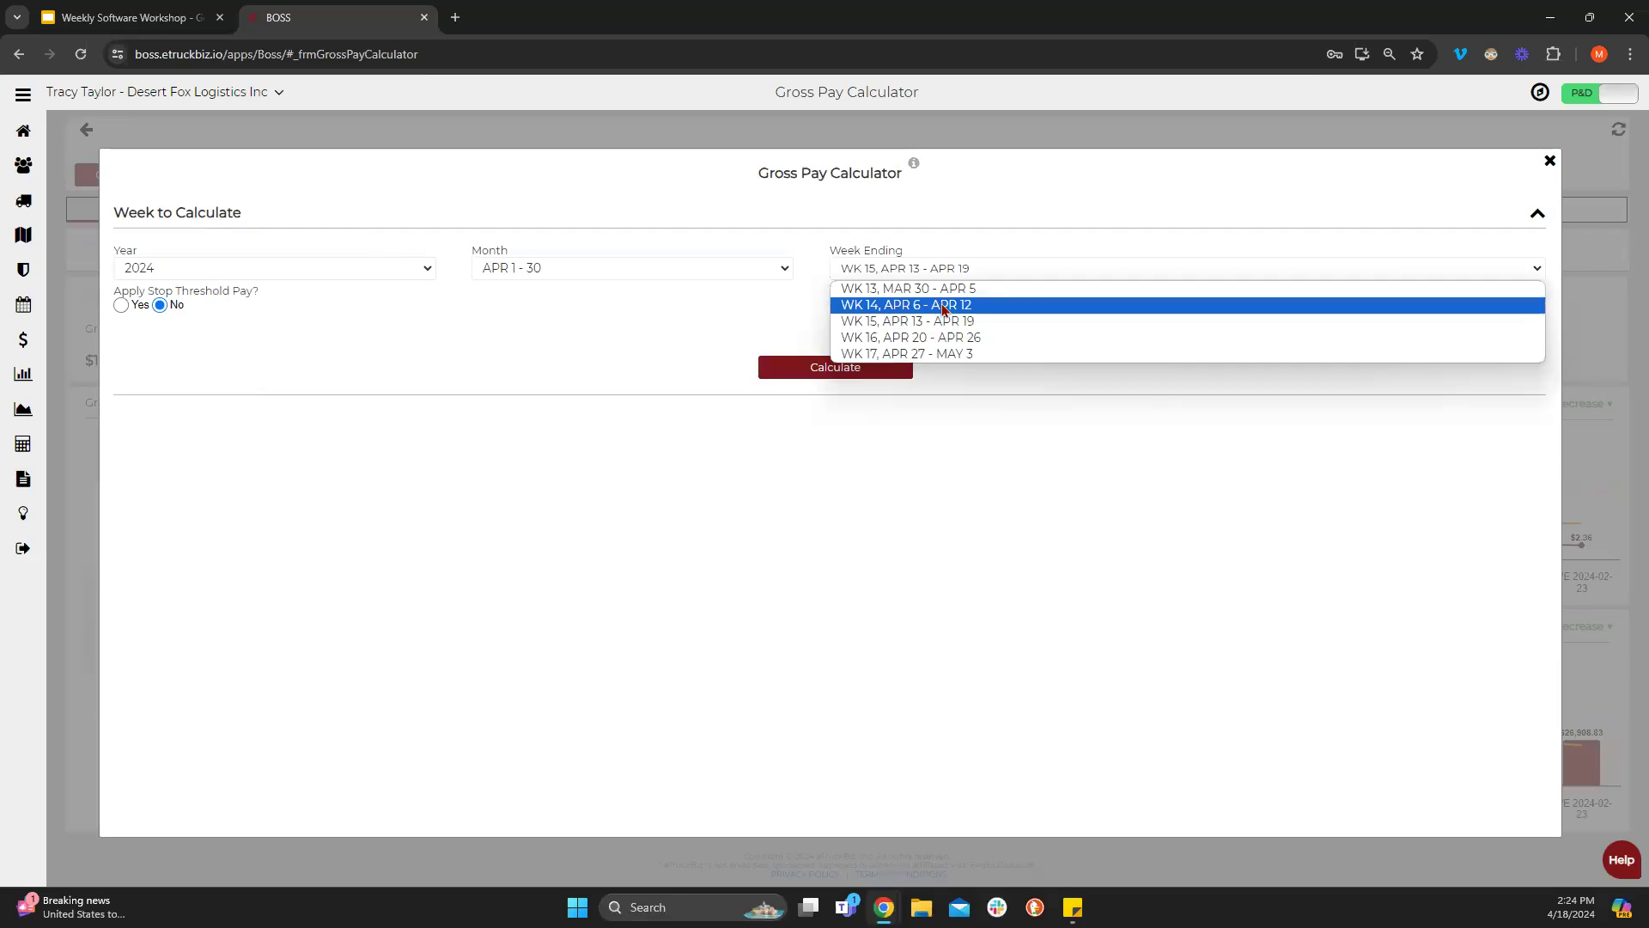
{"action": "left_click", "coordinate": [893, 313]}
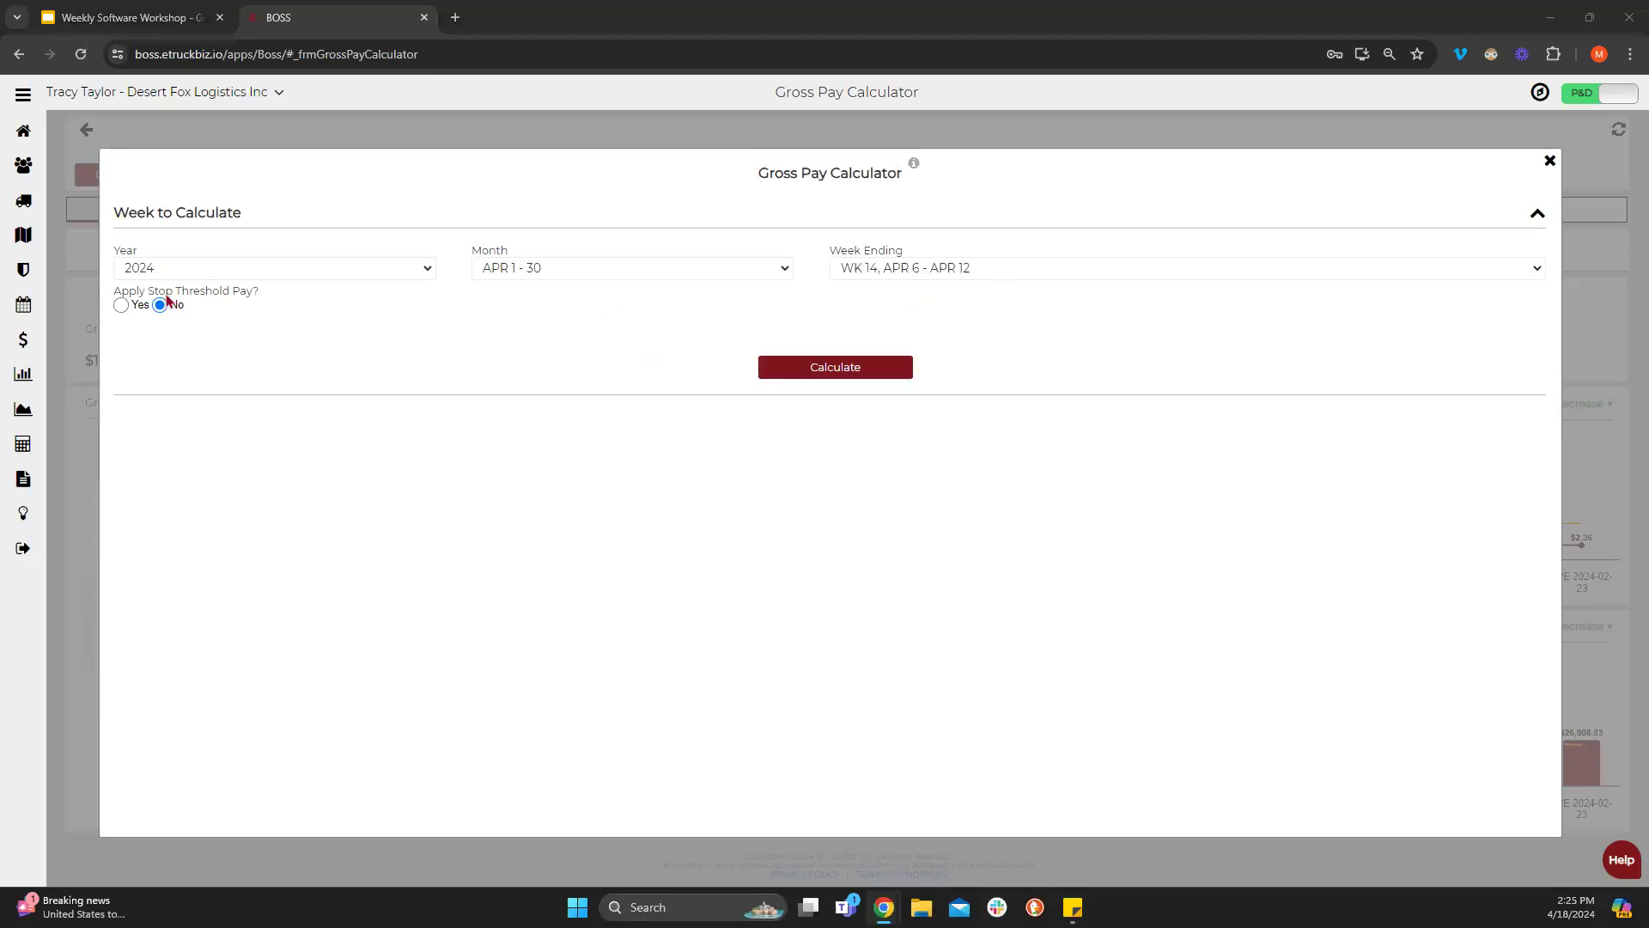
Apply stop threshold pay with a stop threshold of 100 and a stop amount of 1, and calculate the week's gross pay.
{"action": "left_click", "coordinate": [121, 307]}
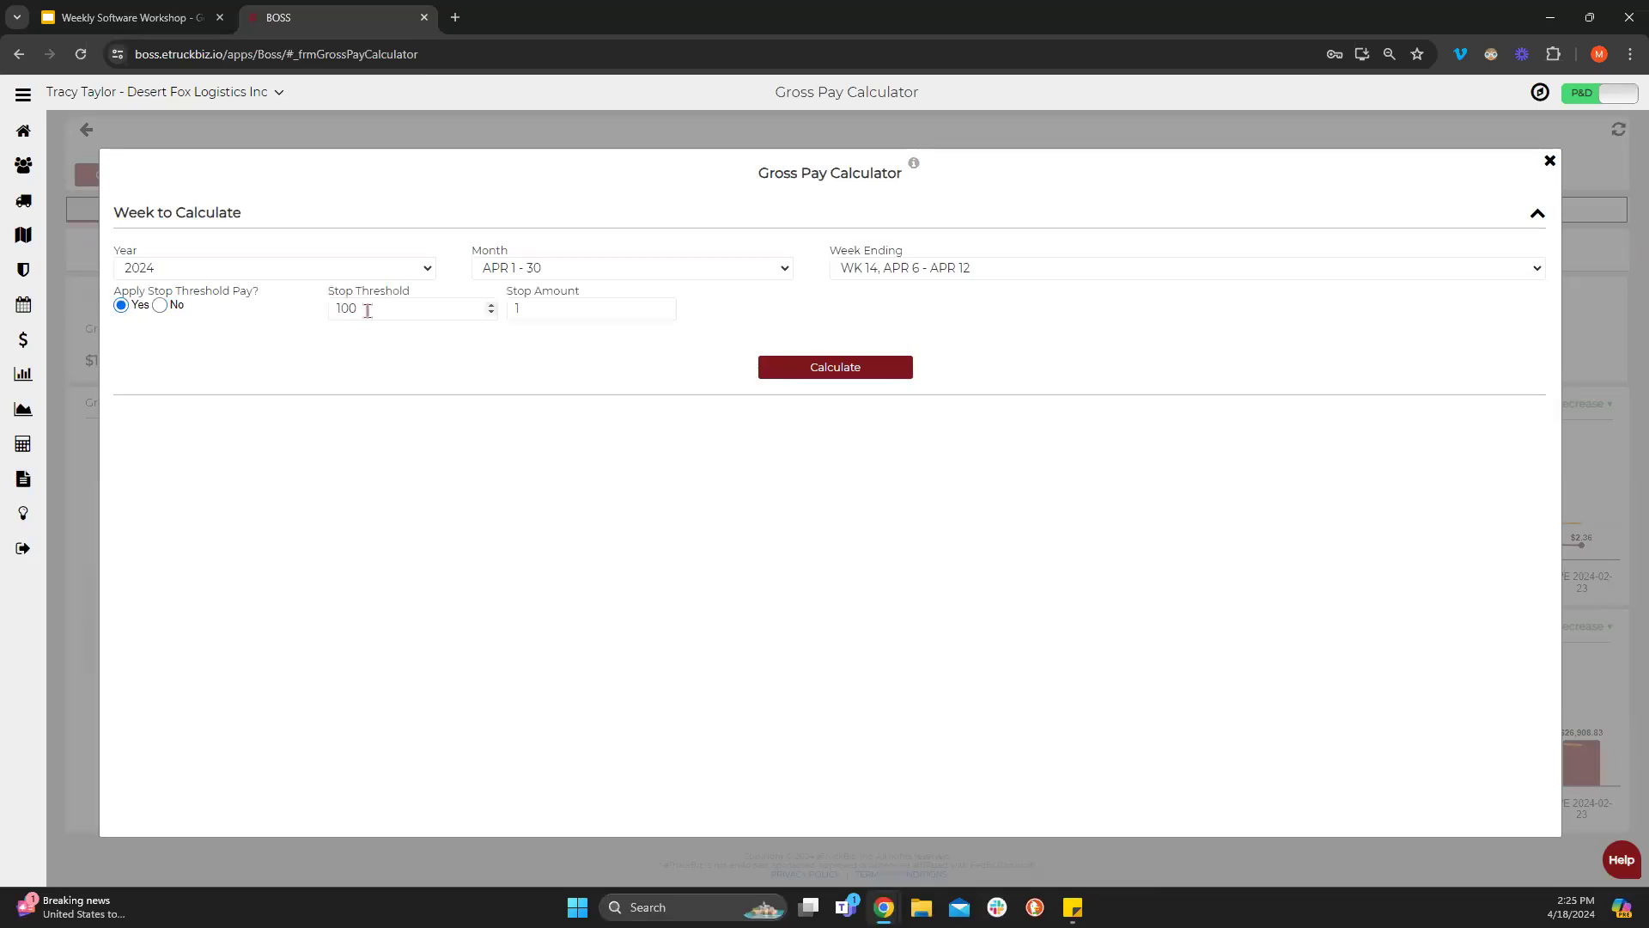
{"action": "left_click", "coordinate": [548, 313]}
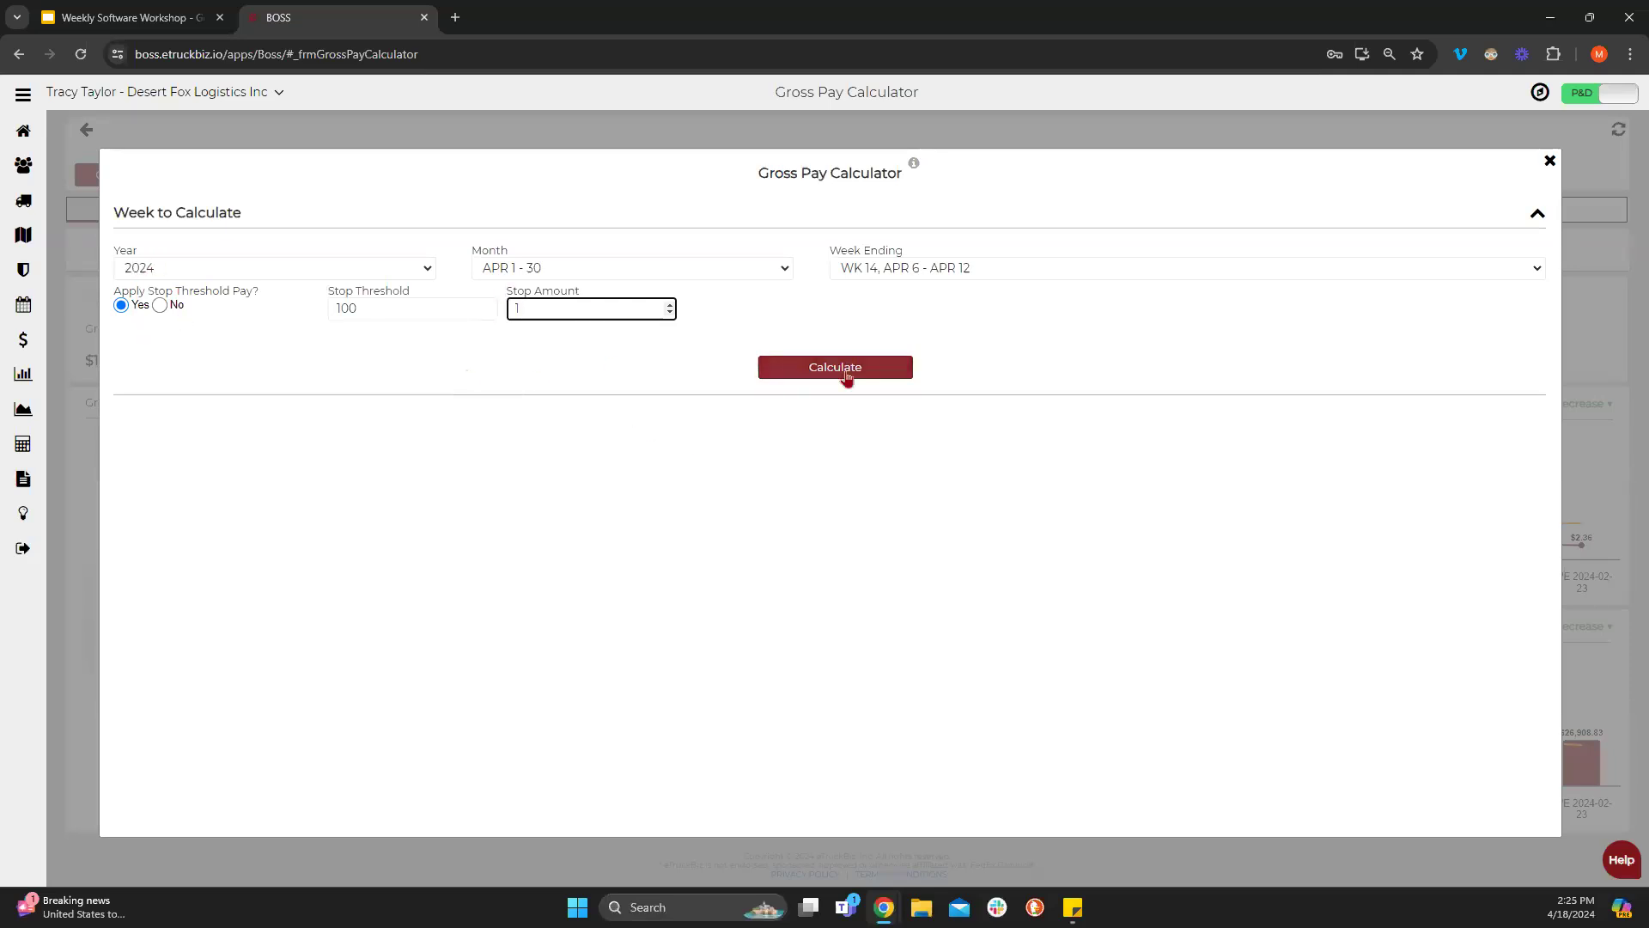
{"action": "left_click", "coordinate": [854, 370]}
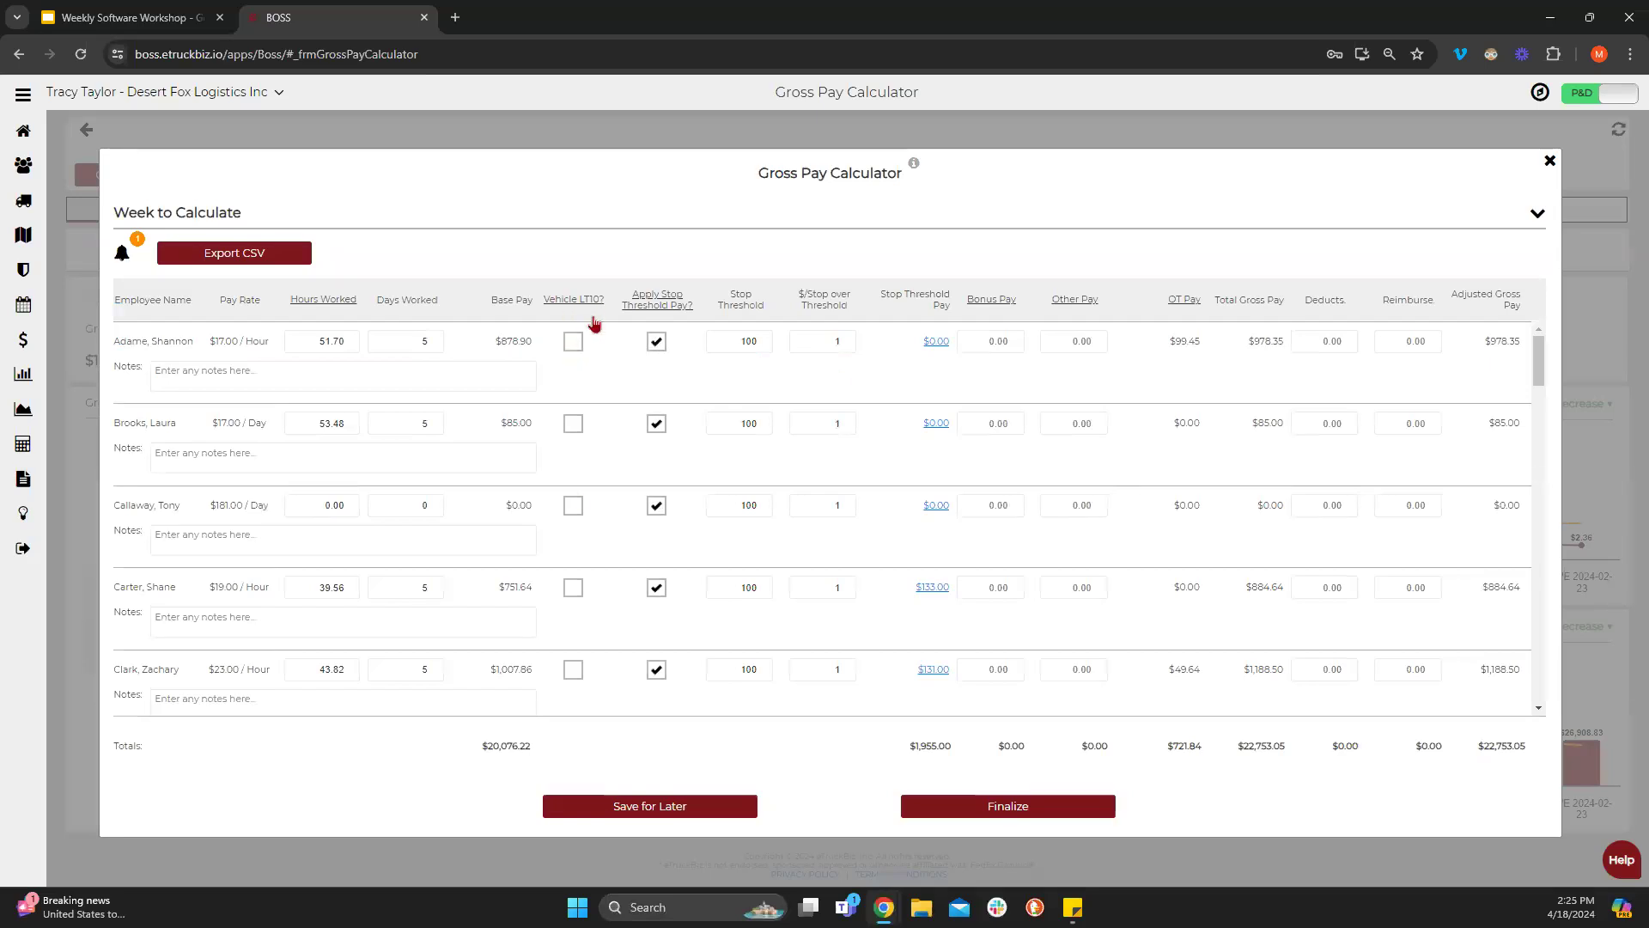
Review the calculated hours, base pay and stop threshold pay of all employees for the week.
{"action": "scroll", "coordinate": [578, 504], "scroll_direction": "down", "scroll_amount": 3}
{"action": "scroll", "coordinate": [578, 503], "scroll_direction": "down", "scroll_amount": 10}
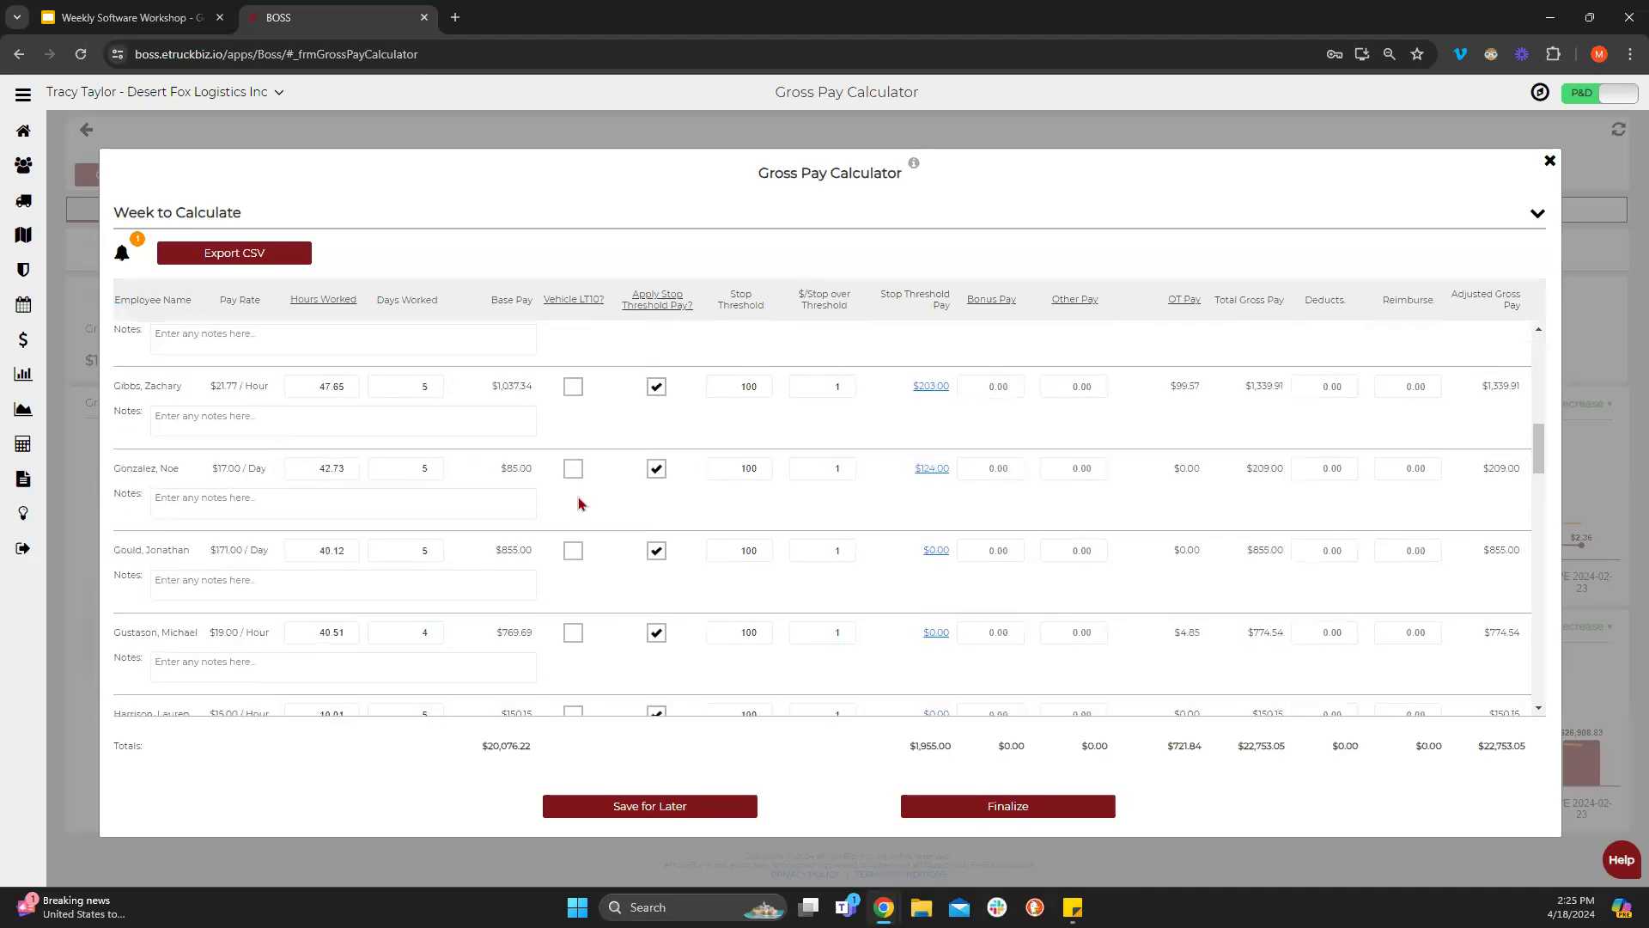
{"action": "scroll", "coordinate": [578, 503], "scroll_direction": "down", "scroll_amount": 10}
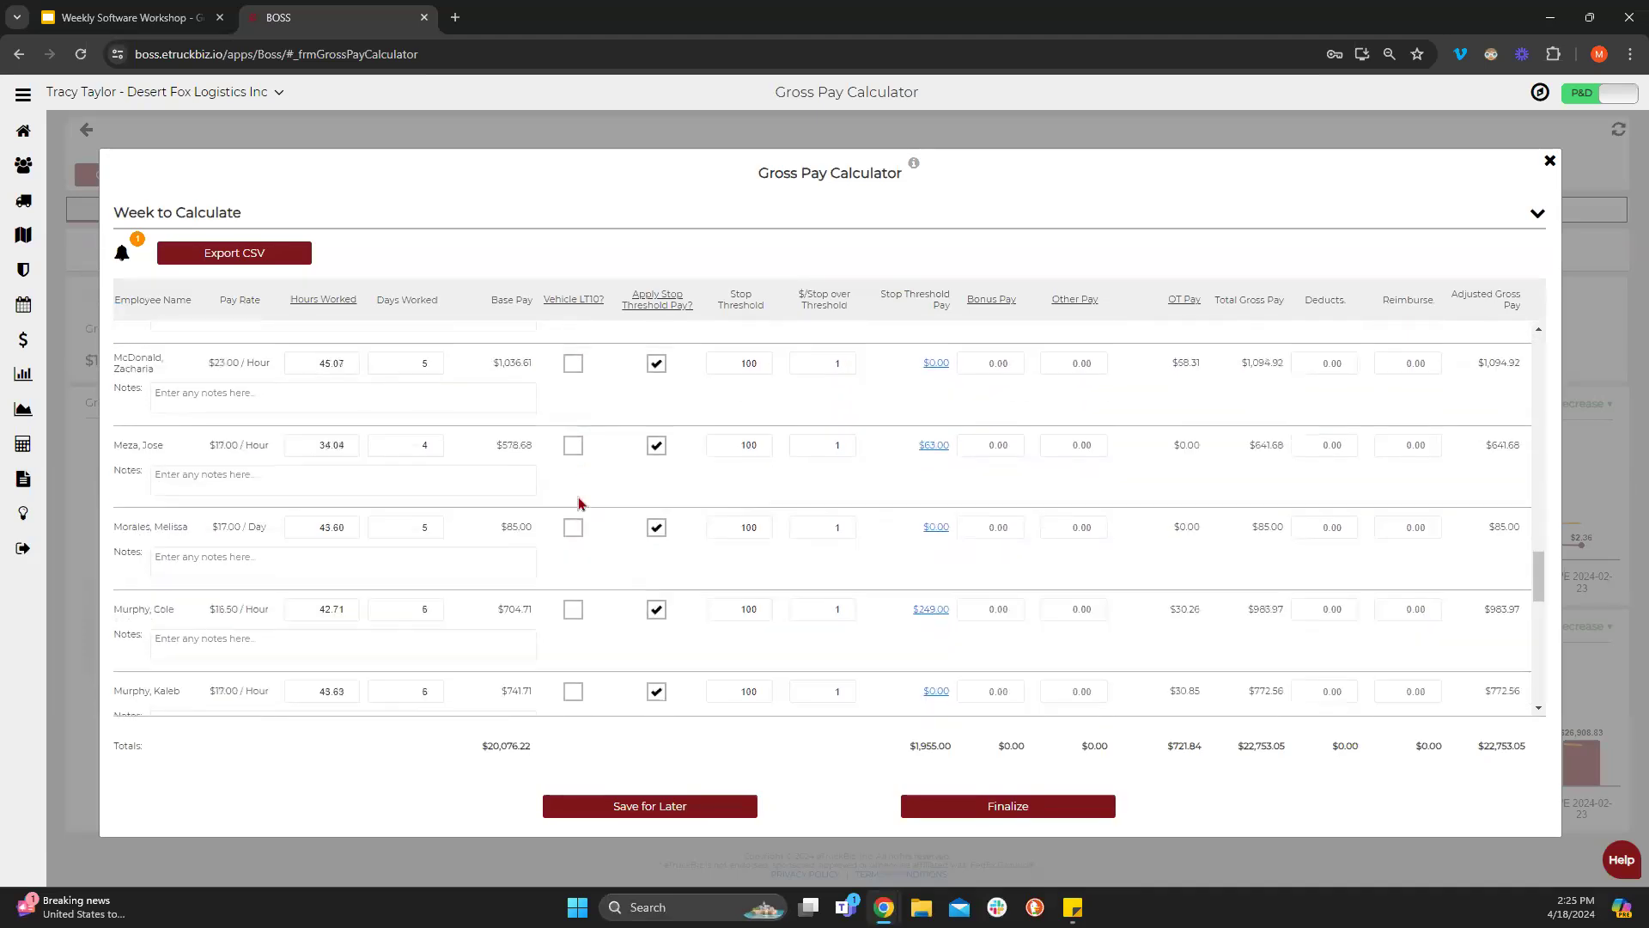
{"action": "scroll", "coordinate": [578, 505], "scroll_direction": "up", "scroll_amount": 8}
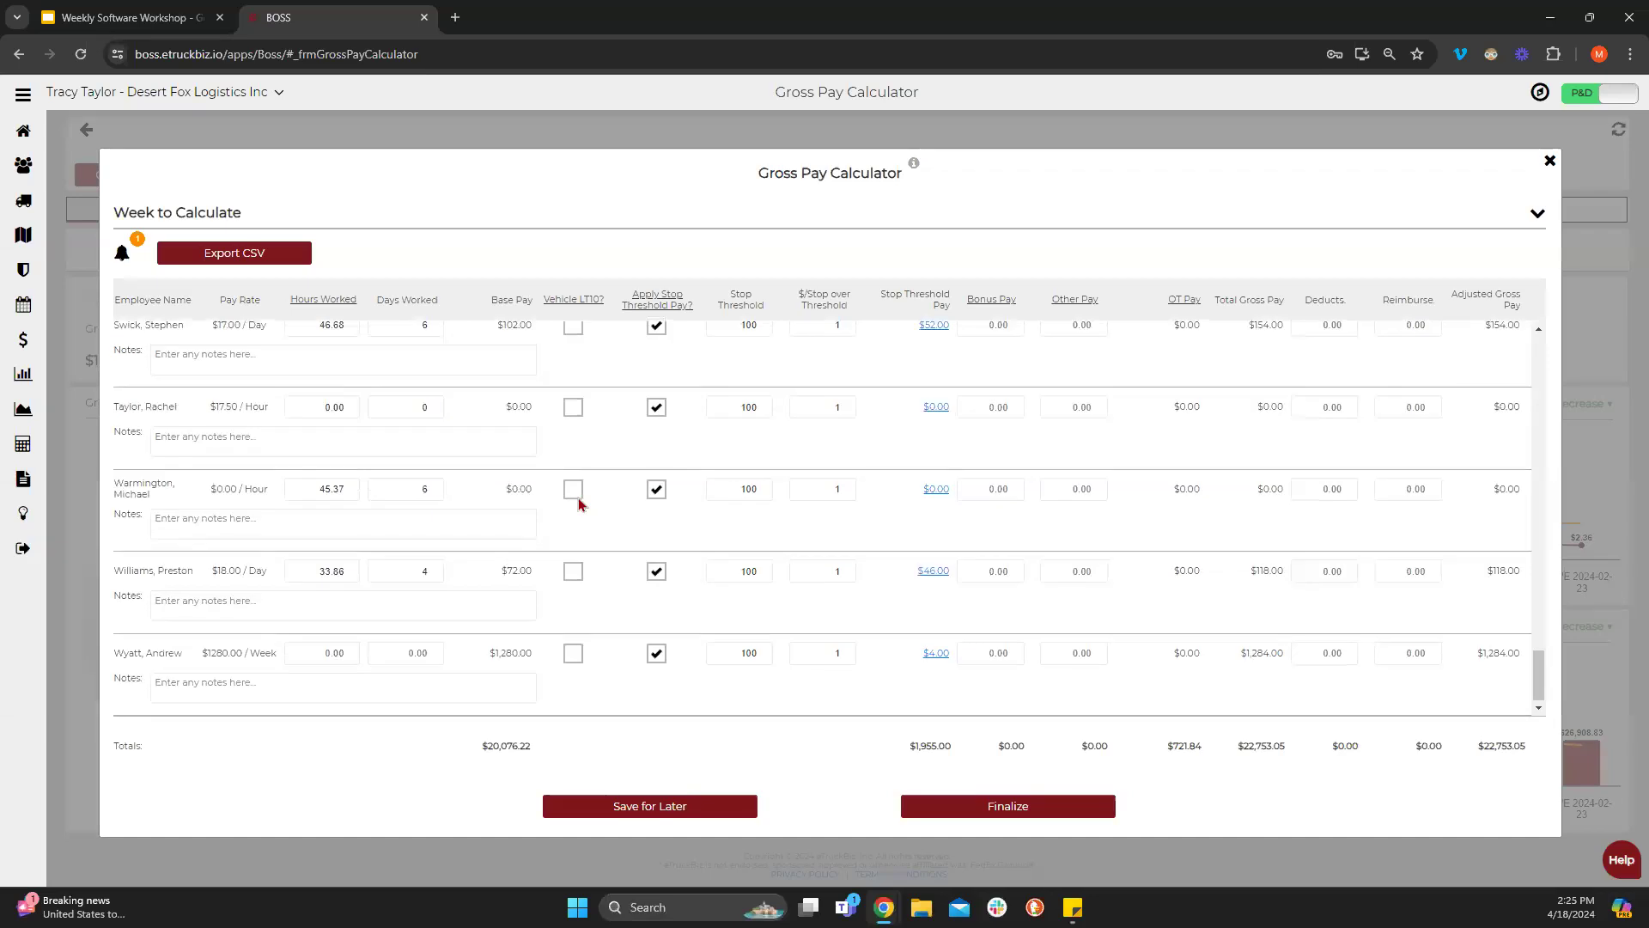
{"action": "scroll", "coordinate": [578, 510], "scroll_direction": "up", "scroll_amount": 12}
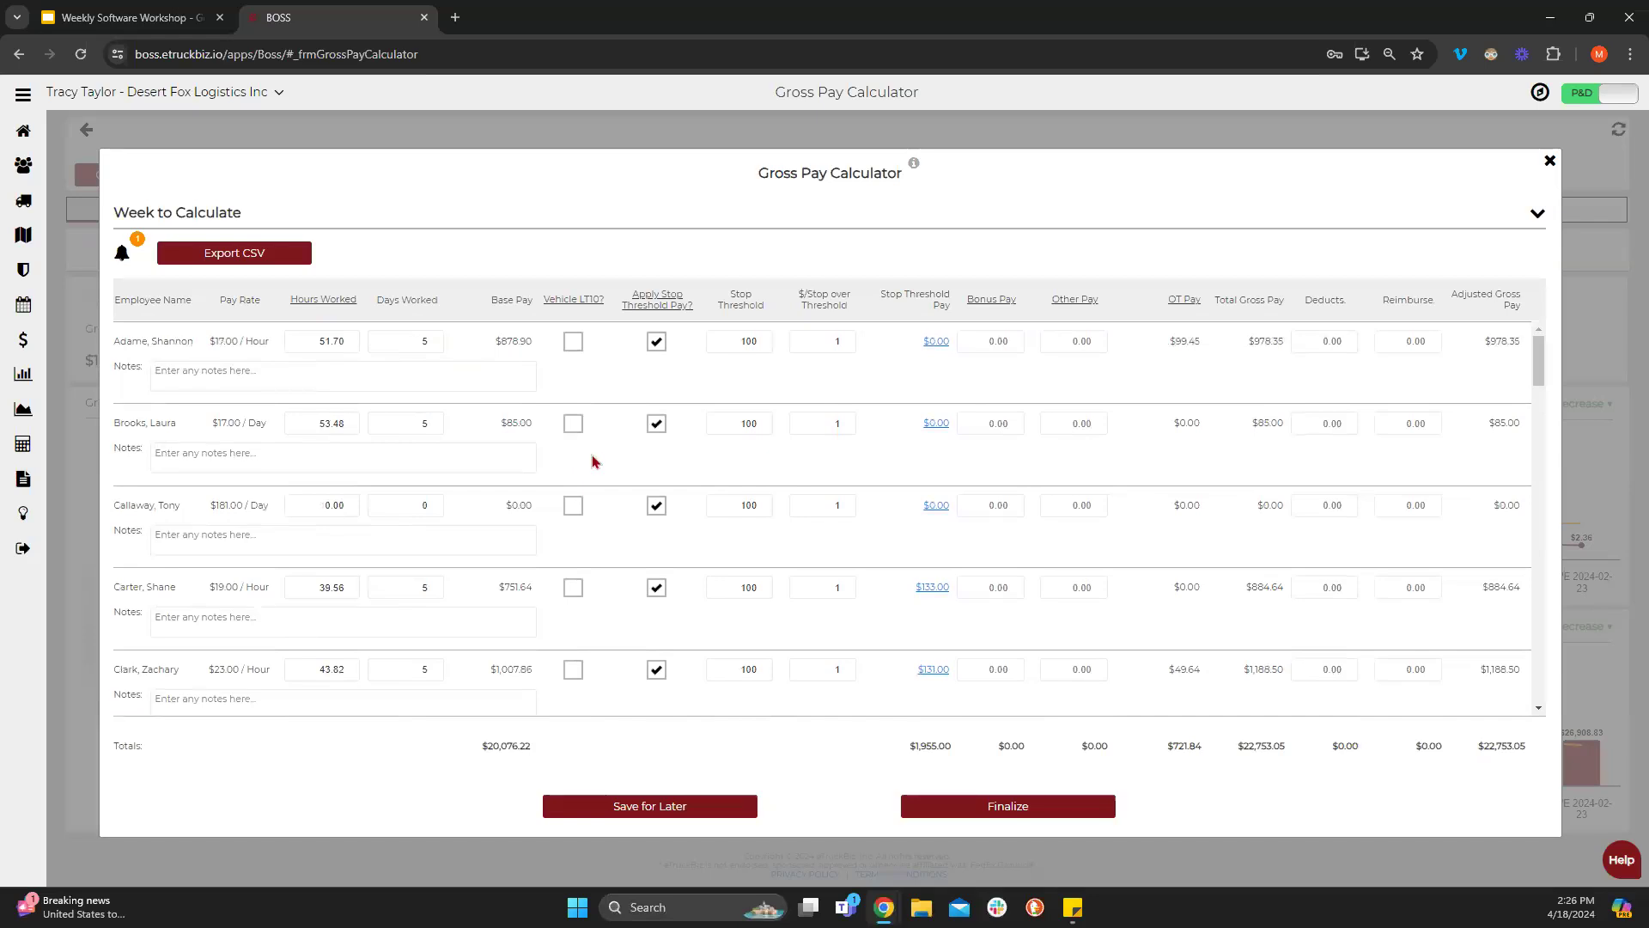
Mark the second listed employee's vehicle as LT10 and clear the mark again.
{"action": "left_click", "coordinate": [574, 425]}
{"action": "left_click", "coordinate": [572, 425]}
{"action": "scroll", "coordinate": [378, 527], "scroll_direction": "down", "scroll_amount": 1}
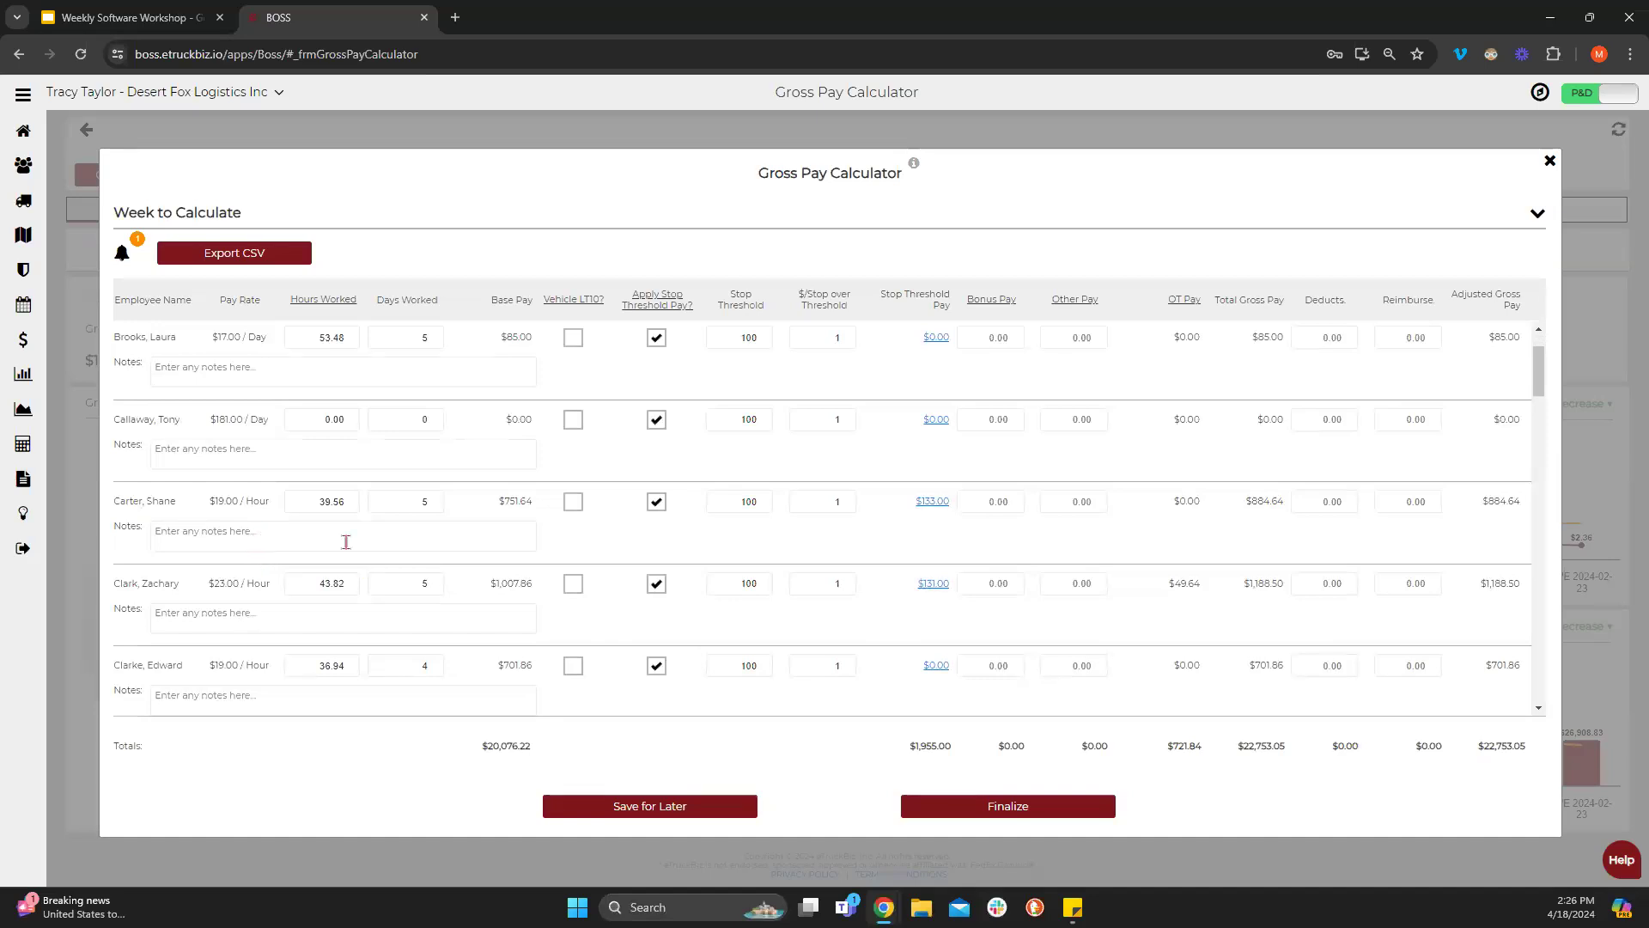
Read the warnings raised for the calculated week's gross pay and close them.
{"action": "left_click", "coordinate": [120, 259]}
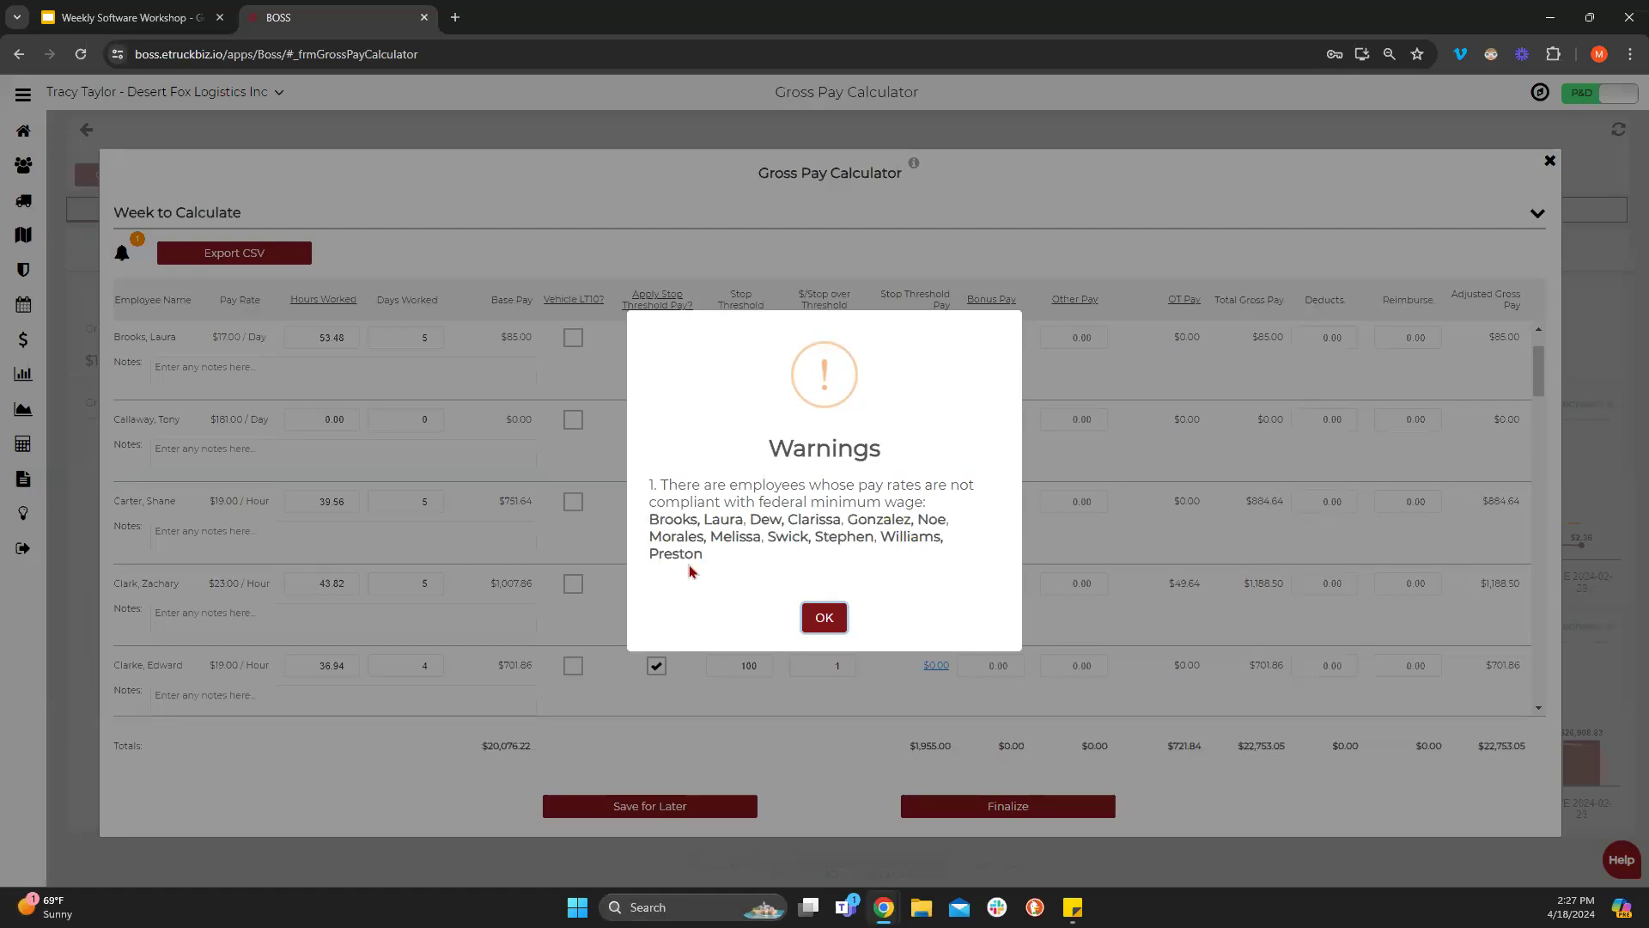
{"action": "left_click", "coordinate": [840, 615]}
{"action": "left_click", "coordinate": [126, 261]}
{"action": "left_click", "coordinate": [822, 615]}
Compare the employees' pay rates, hours worked, days worked and base pay in the calculated list.
{"action": "scroll", "coordinate": [300, 496], "scroll_direction": "up", "scroll_amount": 1}
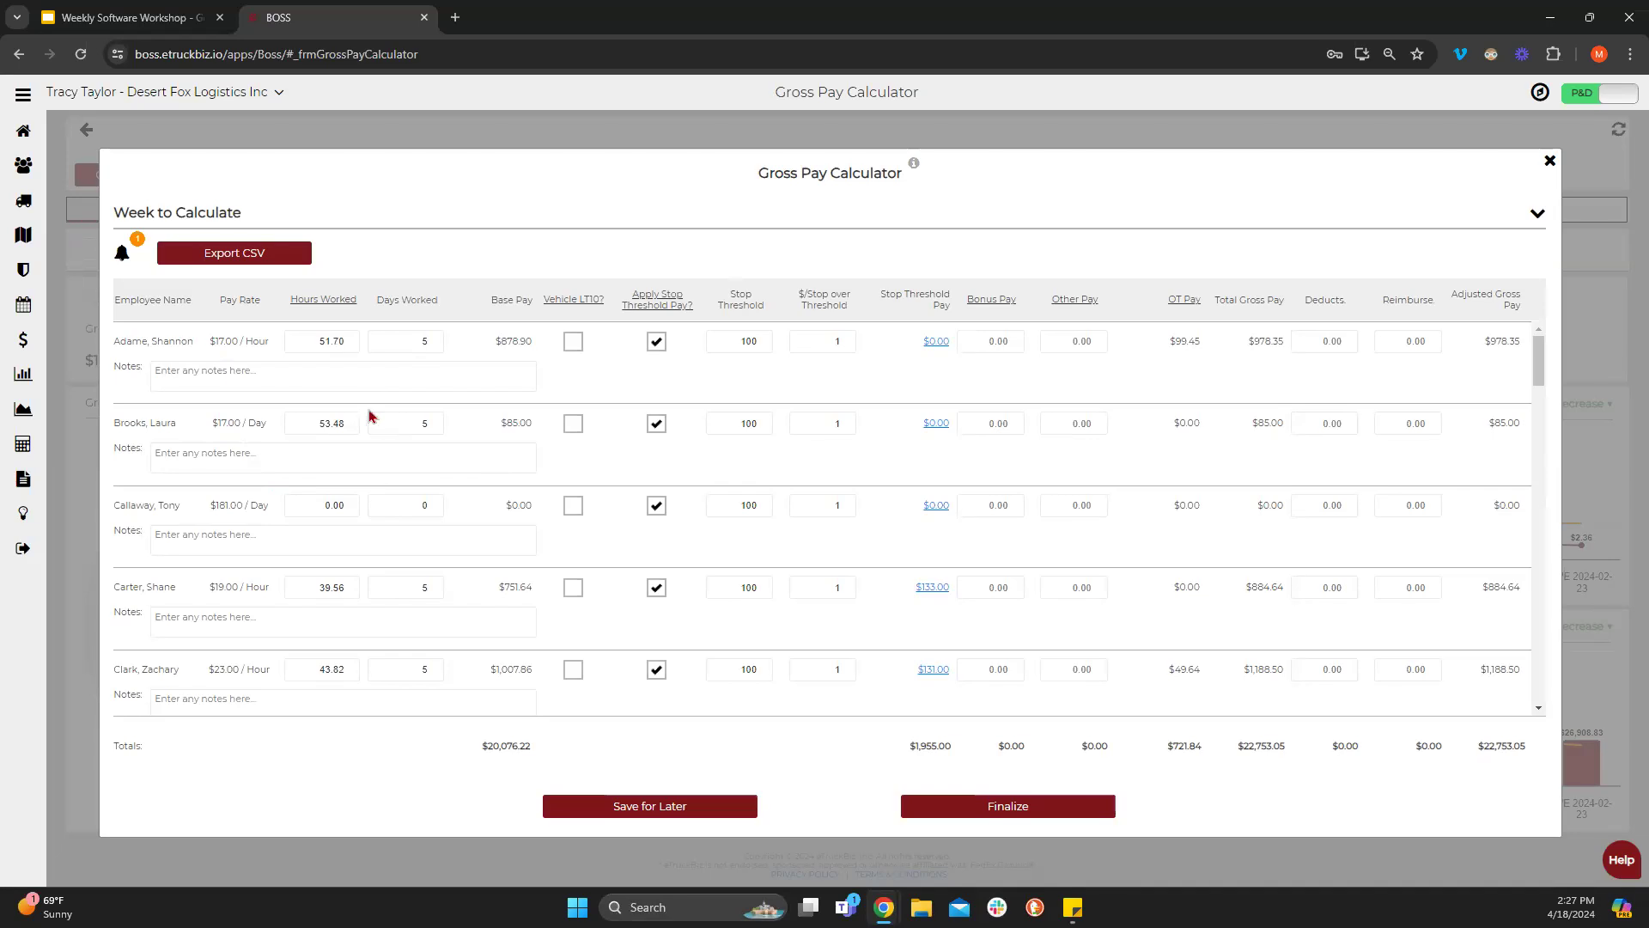
{"action": "scroll", "coordinate": [358, 426], "scroll_direction": "down", "scroll_amount": 1}
{"action": "scroll", "coordinate": [358, 427], "scroll_direction": "down", "scroll_amount": 1}
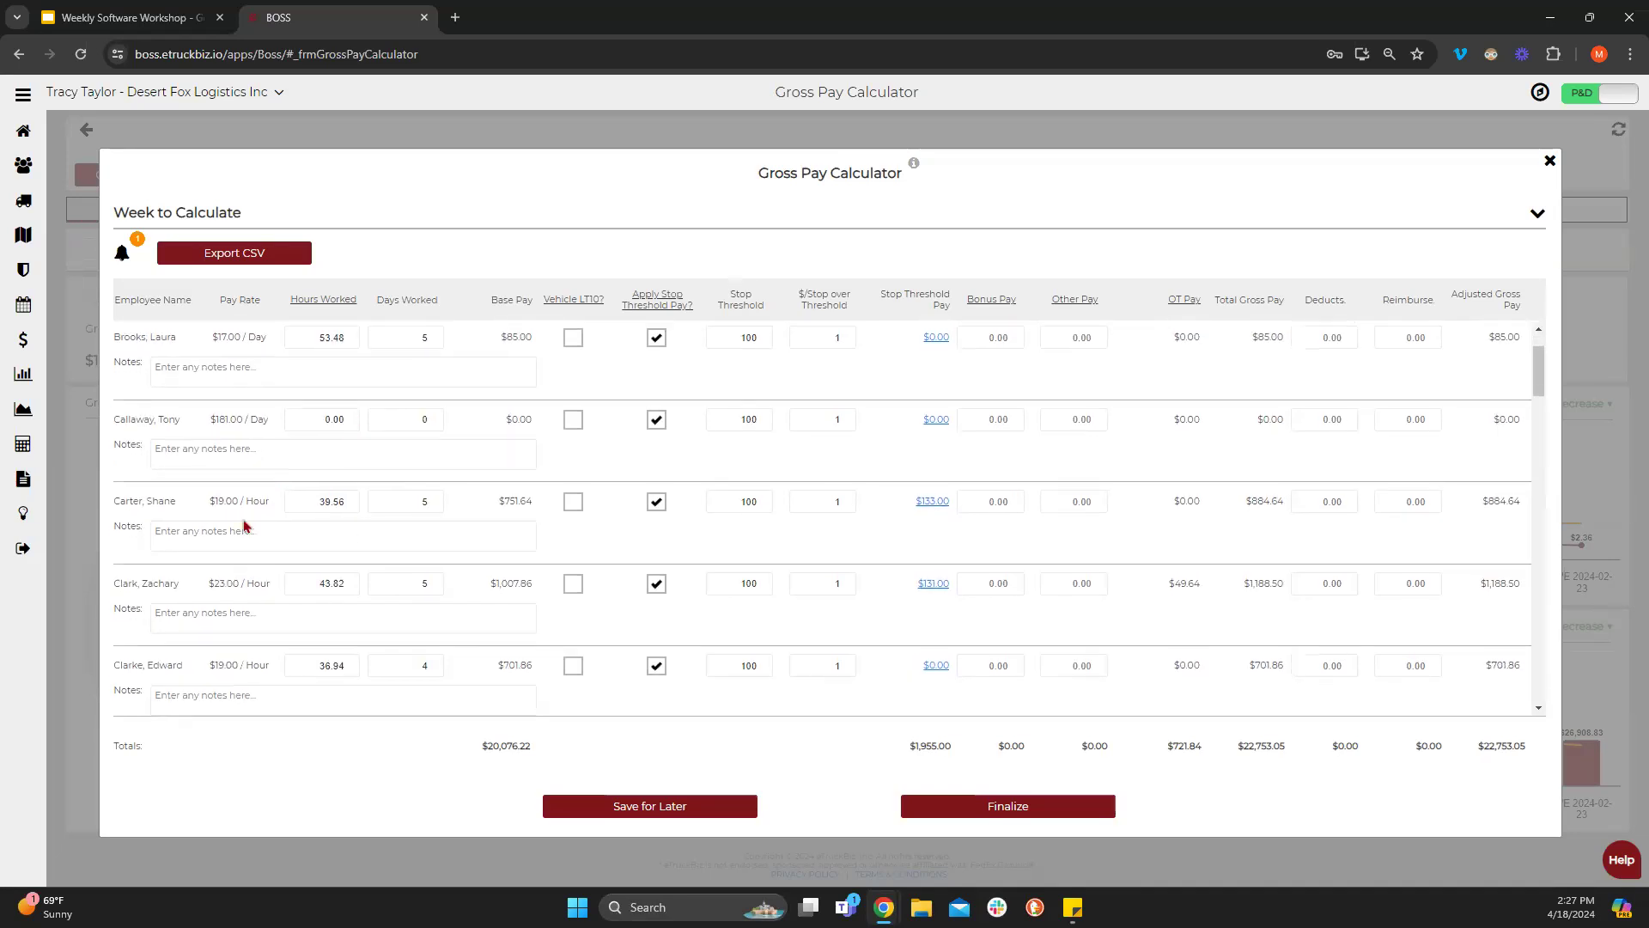
{"action": "scroll", "coordinate": [304, 554], "scroll_direction": "down", "scroll_amount": 3}
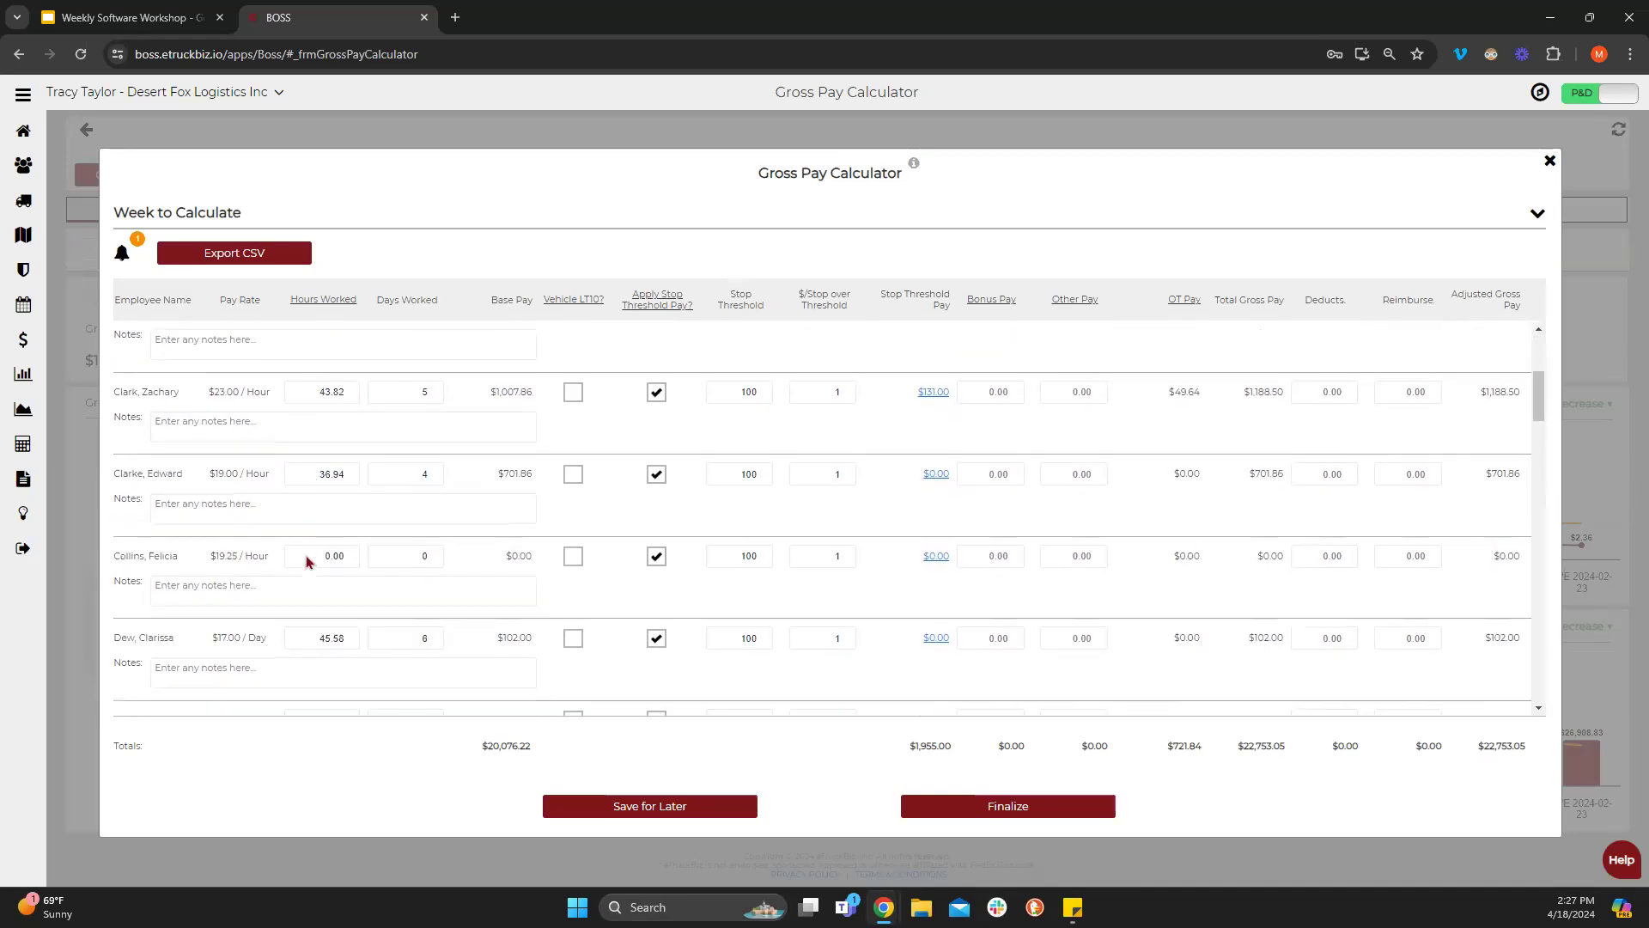
{"action": "scroll", "coordinate": [245, 588], "scroll_direction": "down", "scroll_amount": 2}
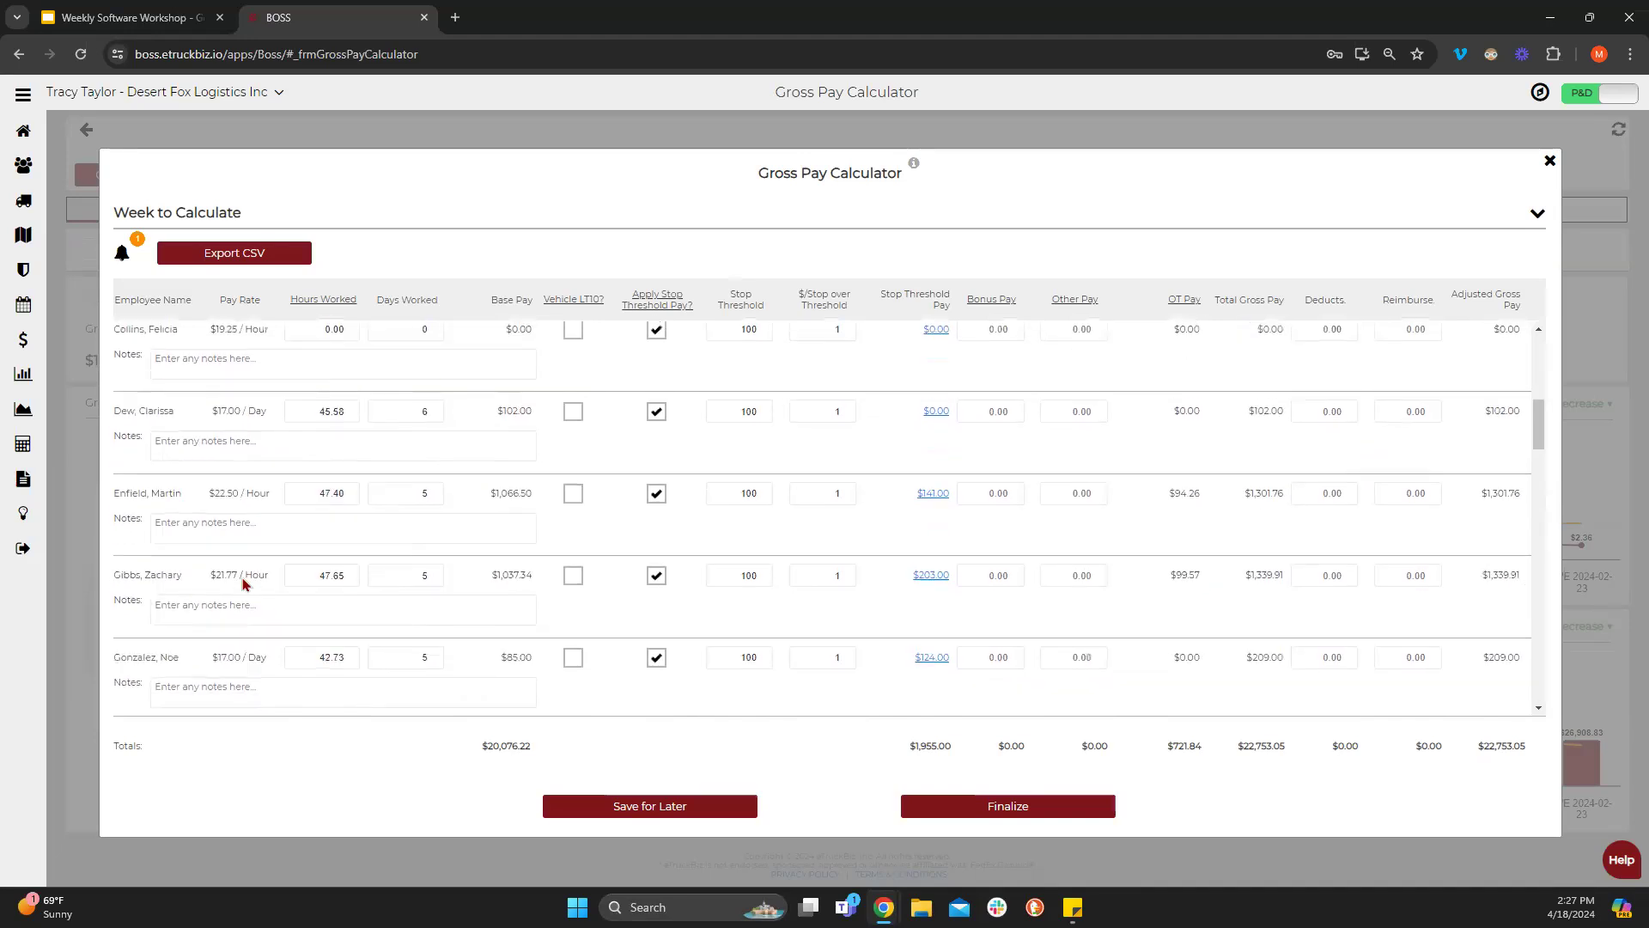
{"action": "scroll", "coordinate": [246, 591], "scroll_direction": "down", "scroll_amount": 2}
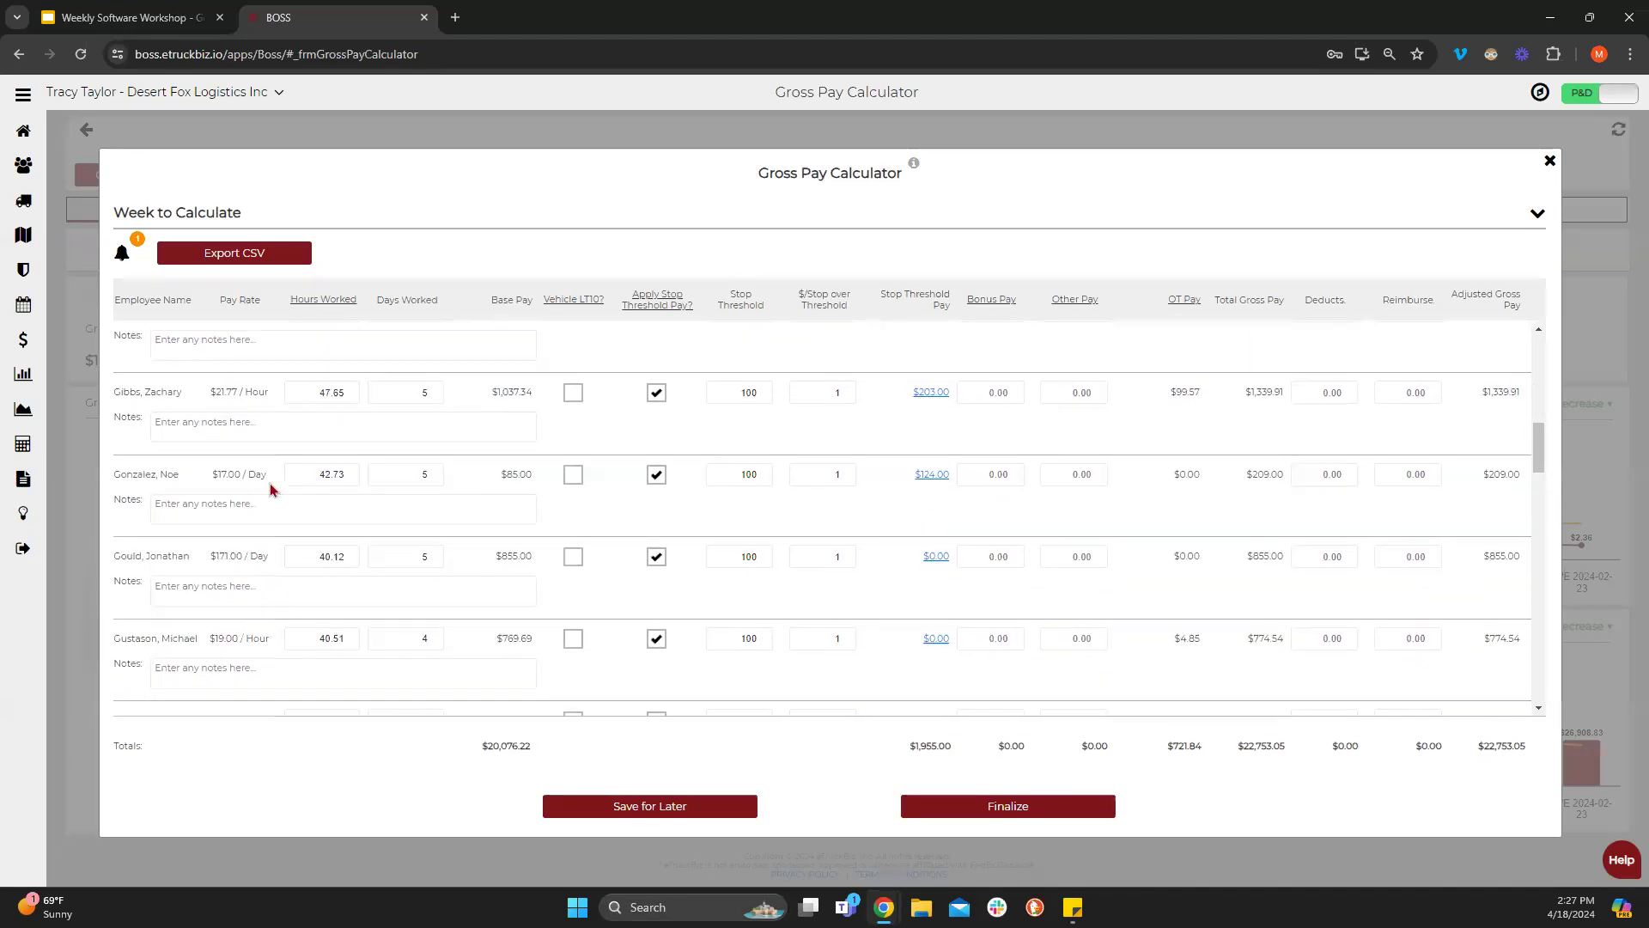
{"action": "scroll", "coordinate": [256, 494], "scroll_direction": "down", "scroll_amount": 2}
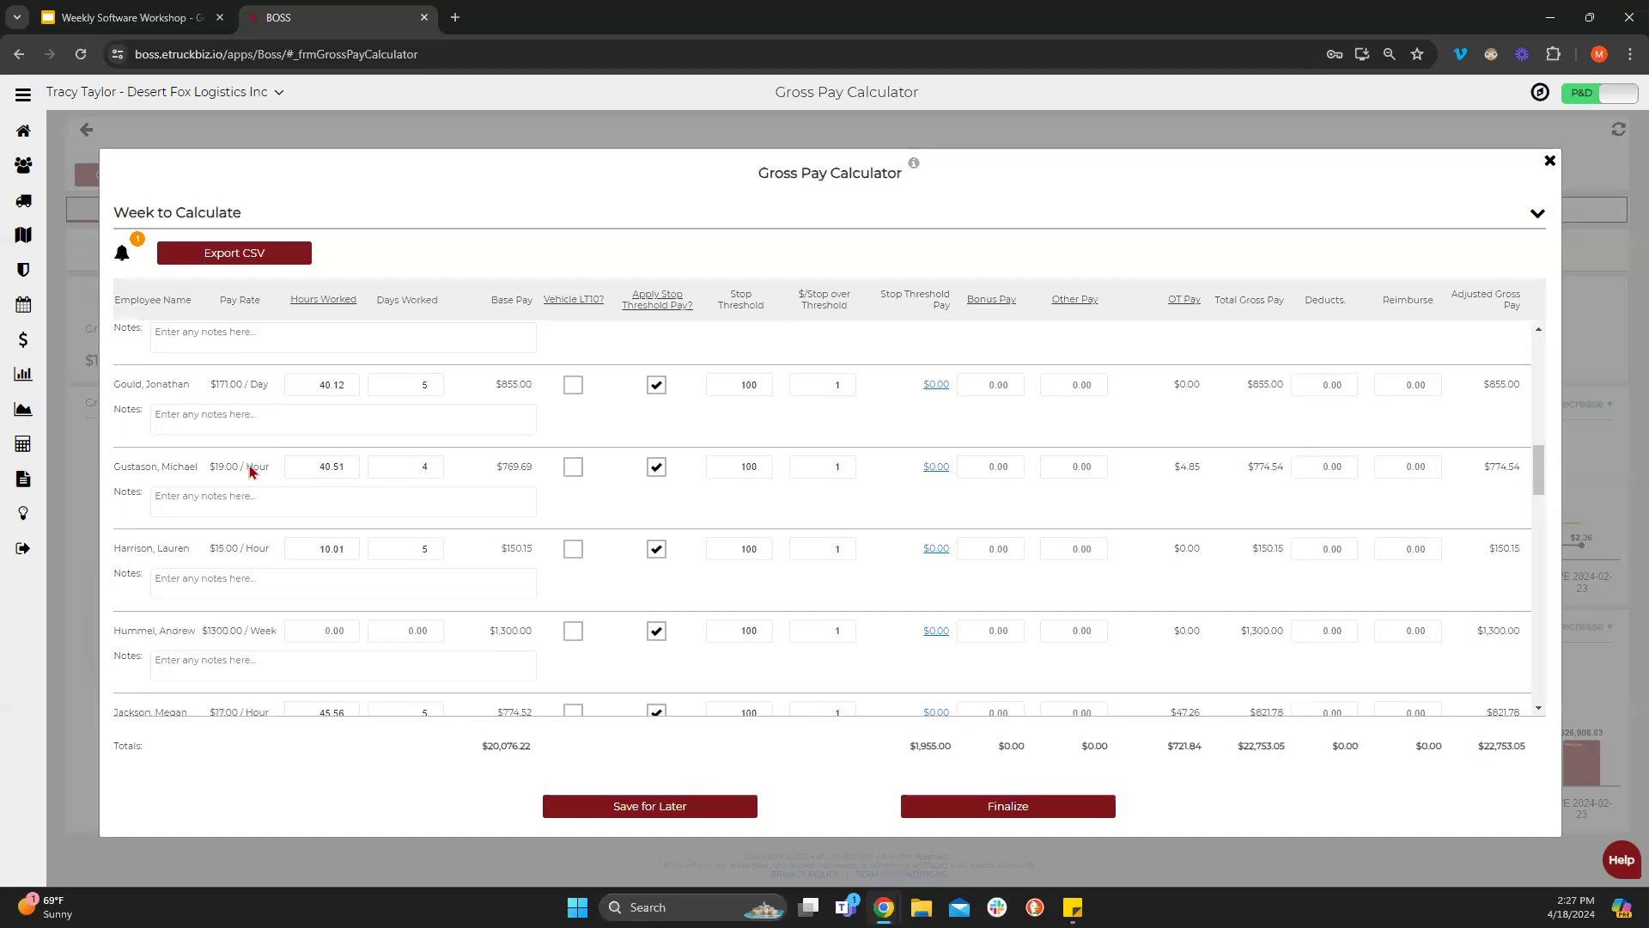
{"action": "scroll", "coordinate": [236, 411], "scroll_direction": "up", "scroll_amount": 1}
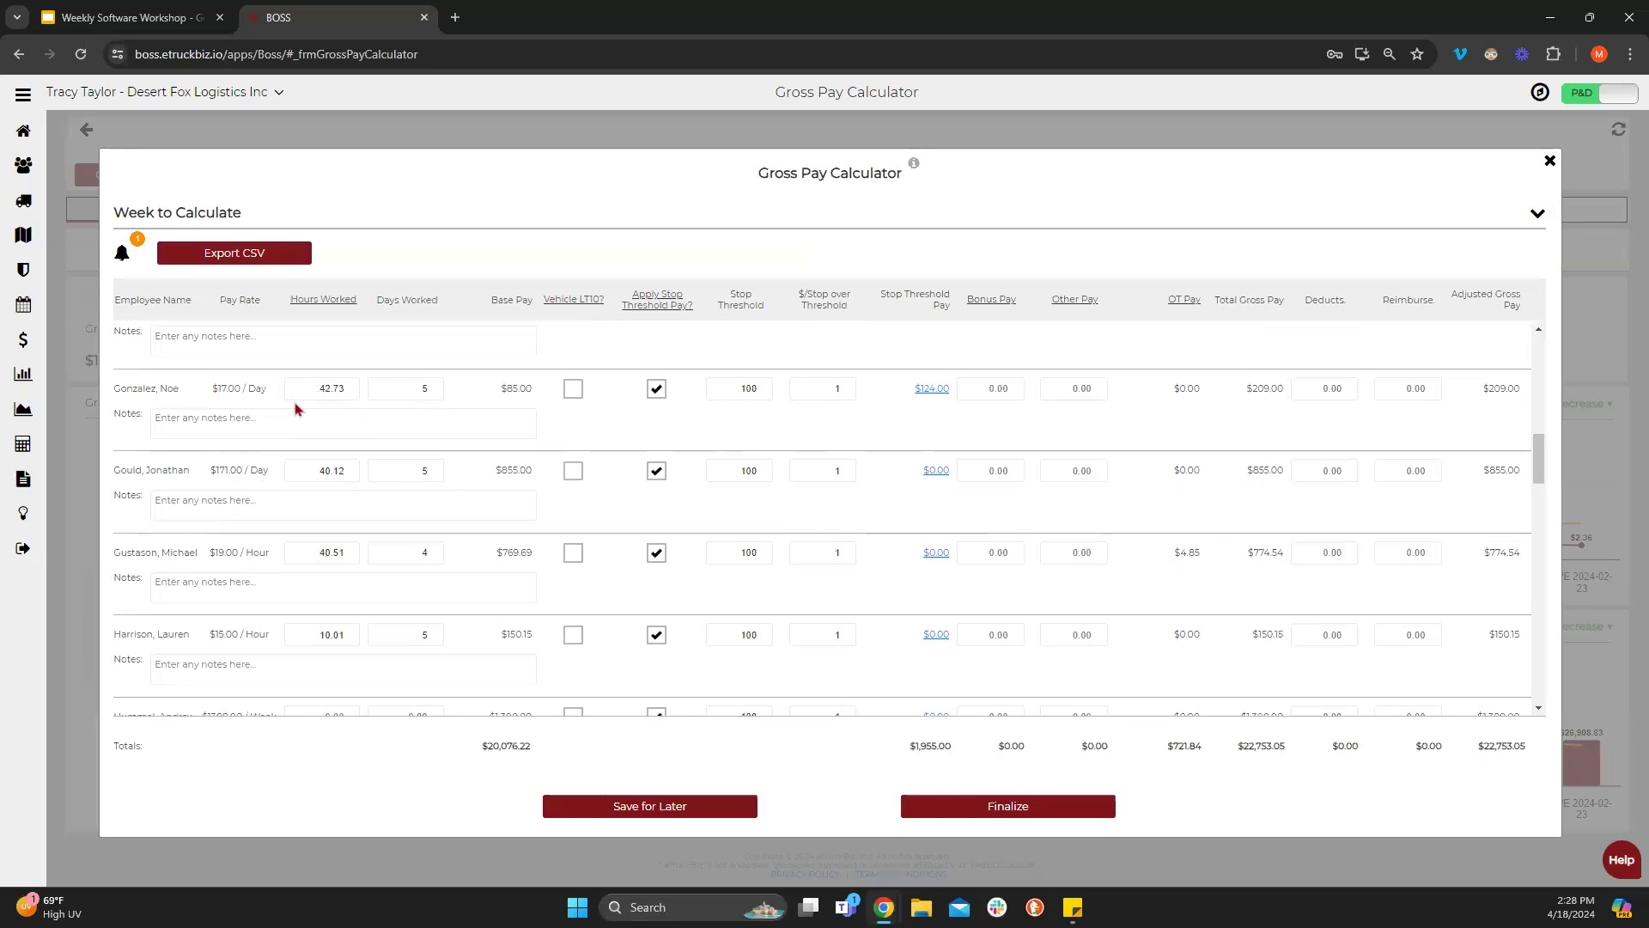
{"action": "scroll", "coordinate": [448, 438], "scroll_direction": "up", "scroll_amount": 2}
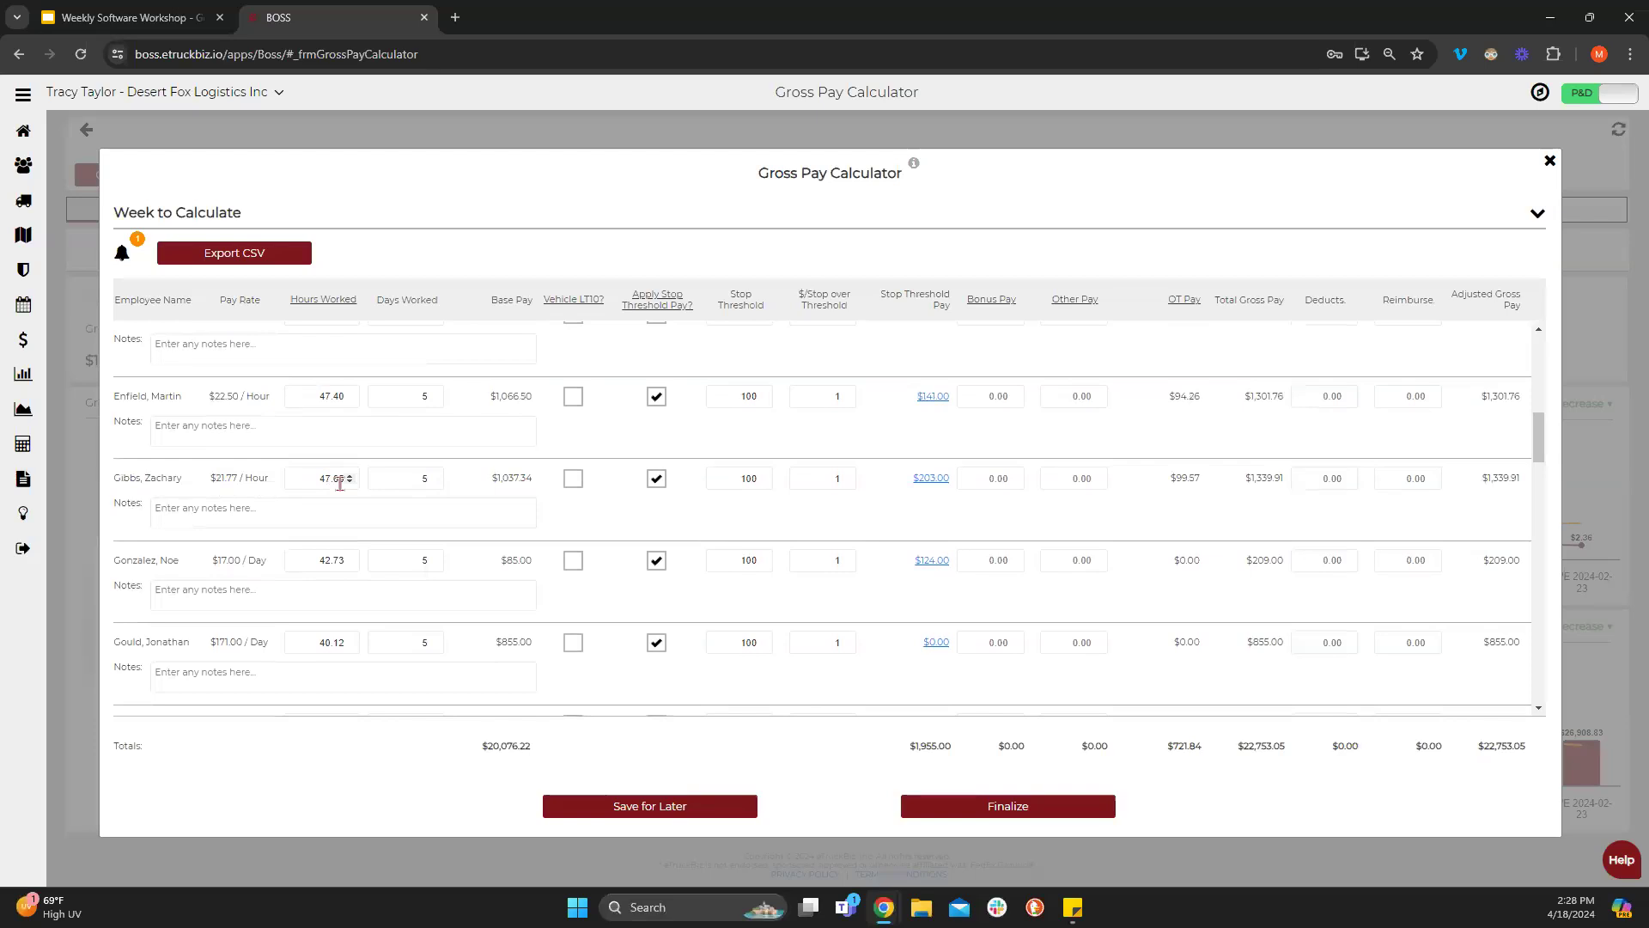
{"action": "scroll", "coordinate": [387, 503], "scroll_direction": "up", "scroll_amount": 7}
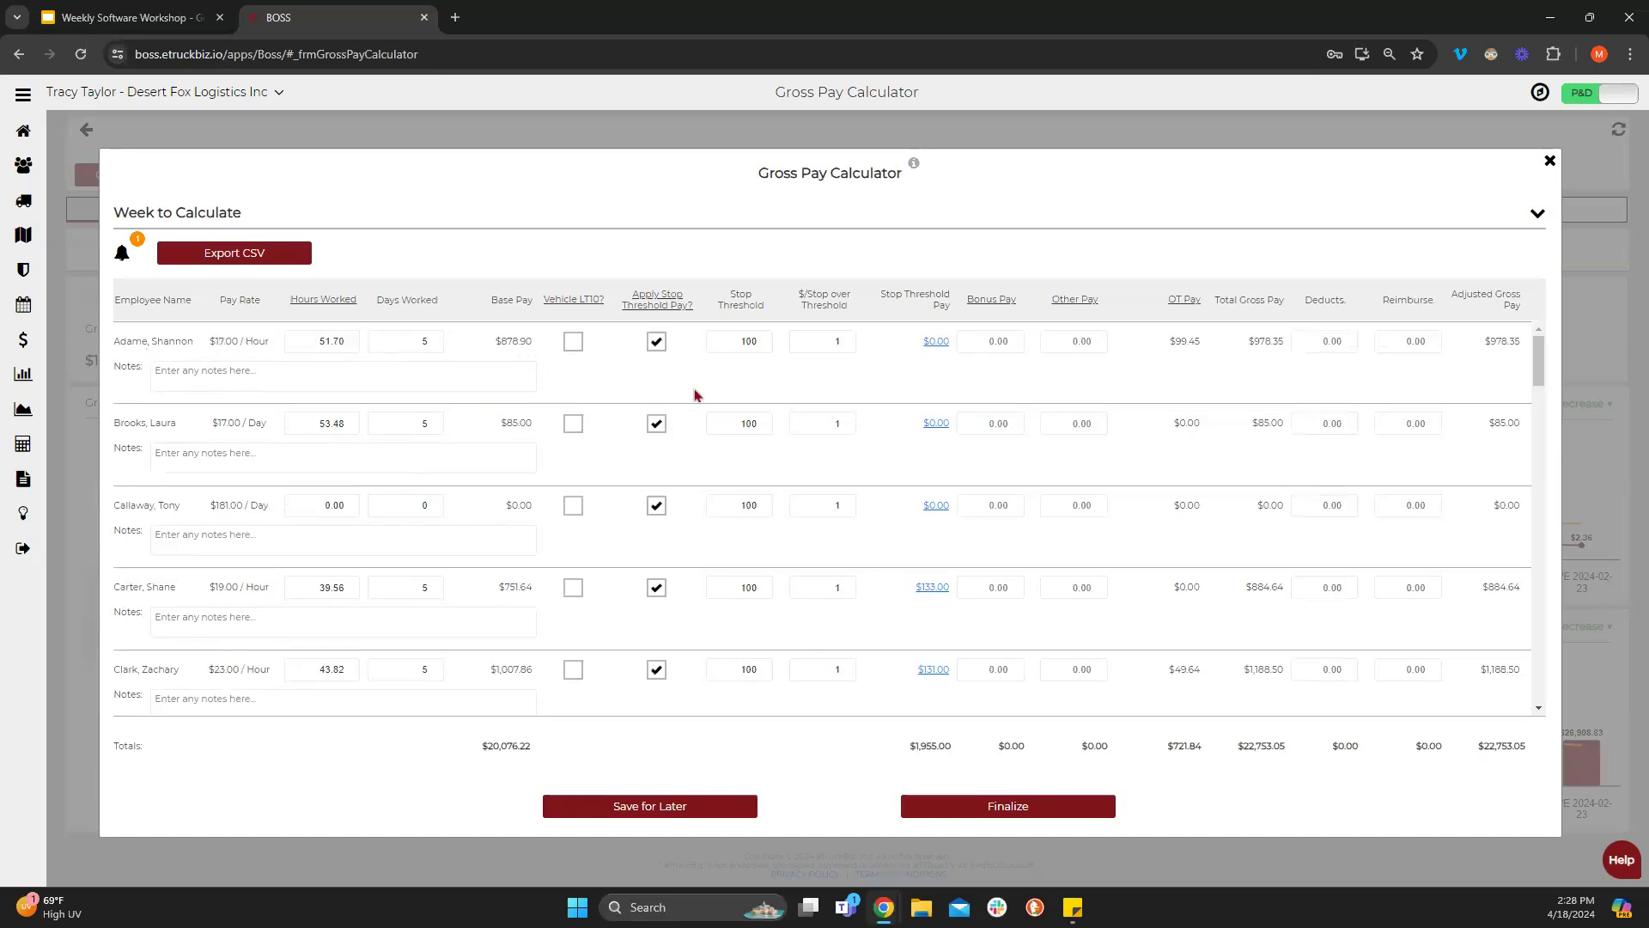
Toggle stop threshold pay off and on for the first employee, and inspect the fourth listed employee's daily stop pay breakdown.
{"action": "left_click", "coordinate": [658, 346]}
{"action": "left_click", "coordinate": [657, 343]}
{"action": "left_click", "coordinate": [933, 589]}
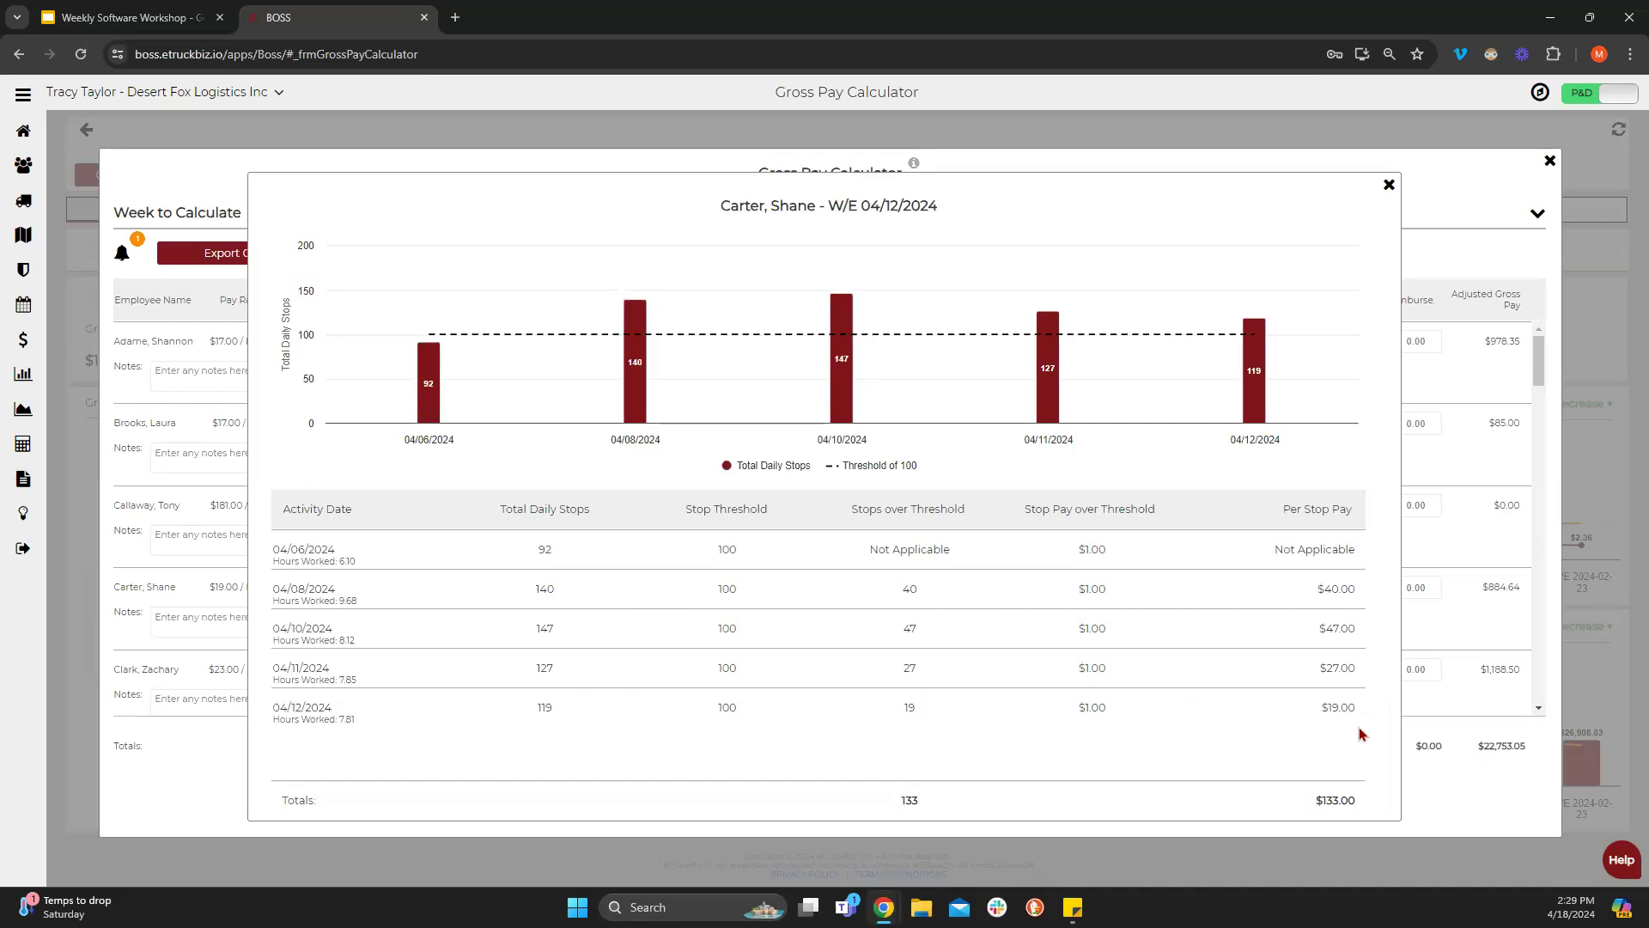
{"action": "mouse_move", "coordinate": [468, 352]}
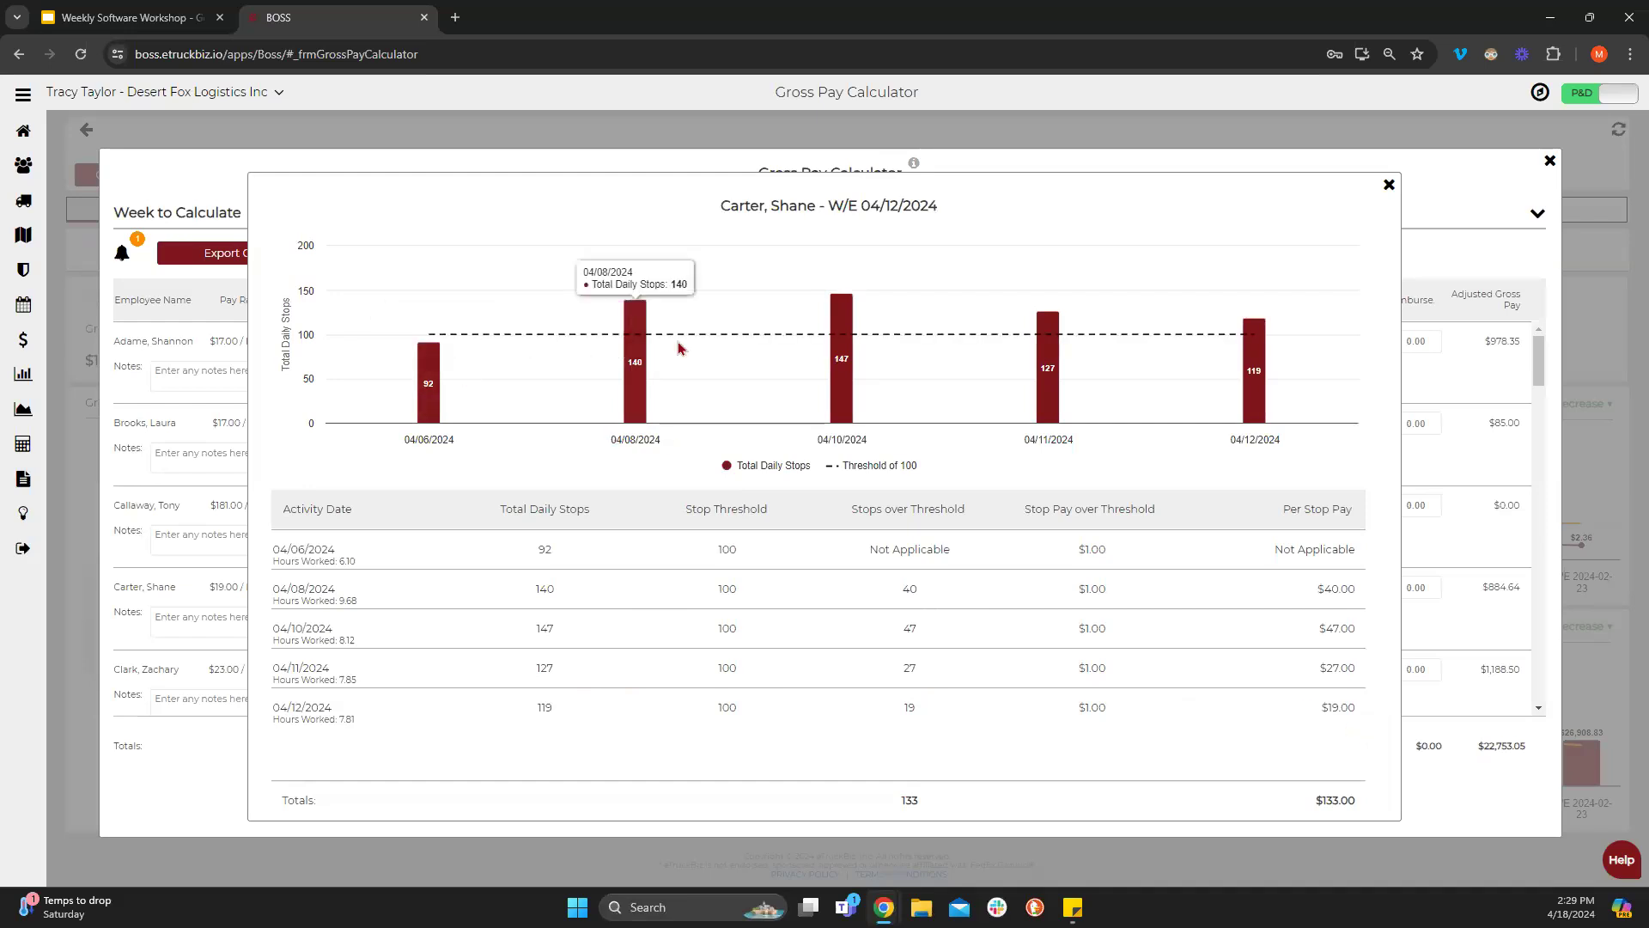
{"action": "mouse_move", "coordinate": [1155, 338]}
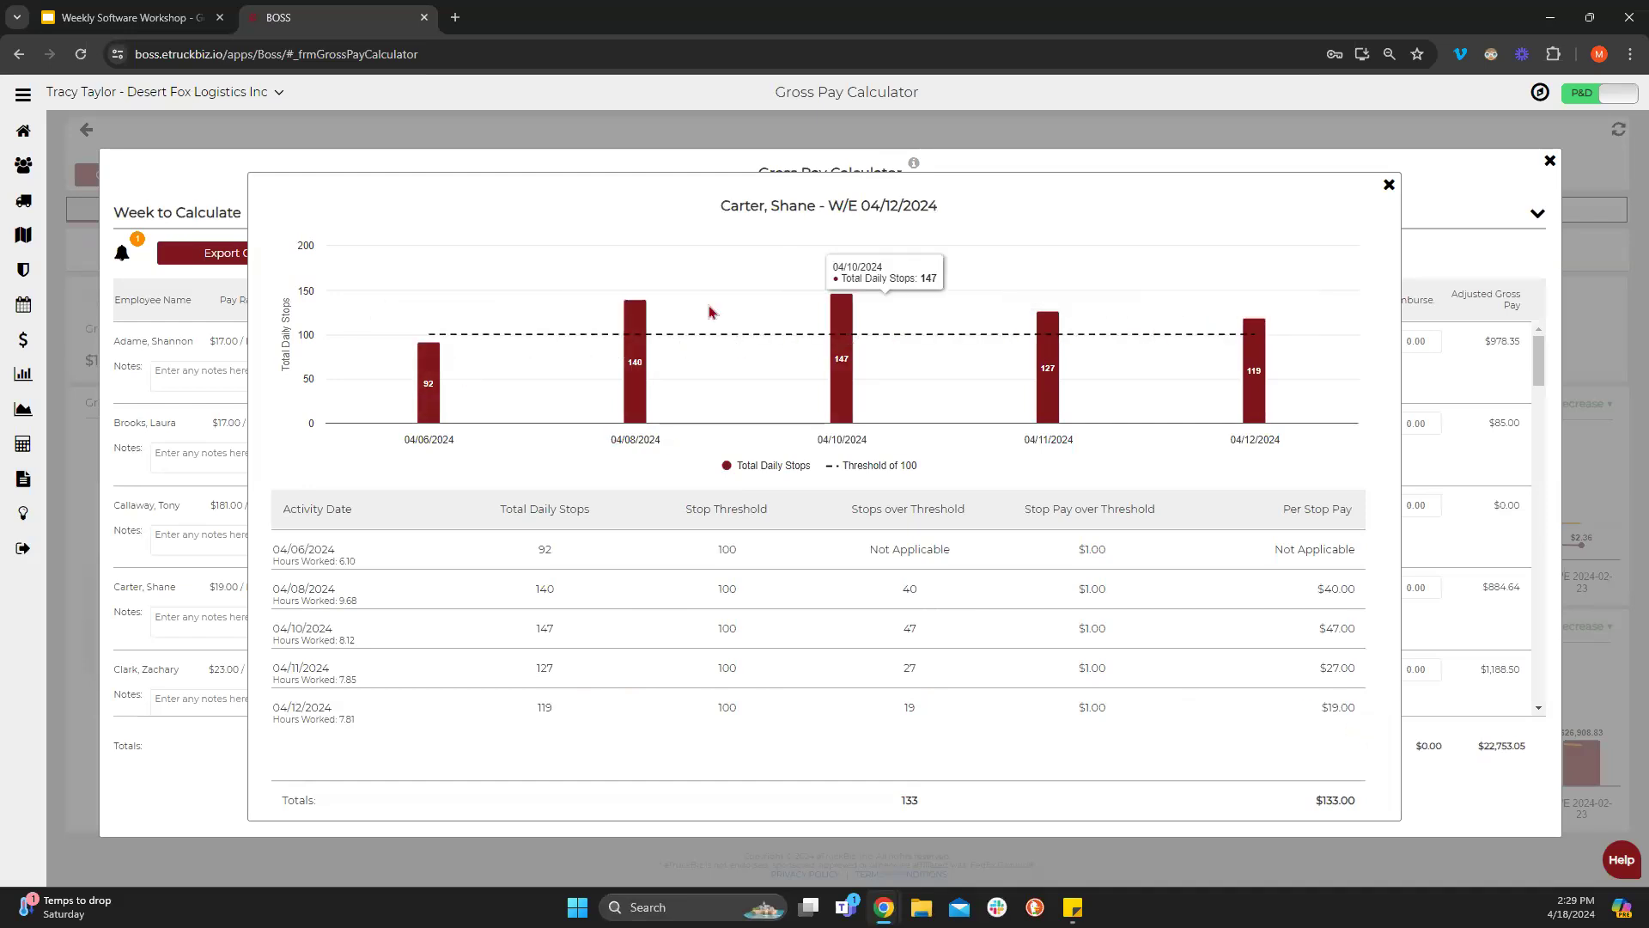
{"action": "mouse_move", "coordinate": [634, 318]}
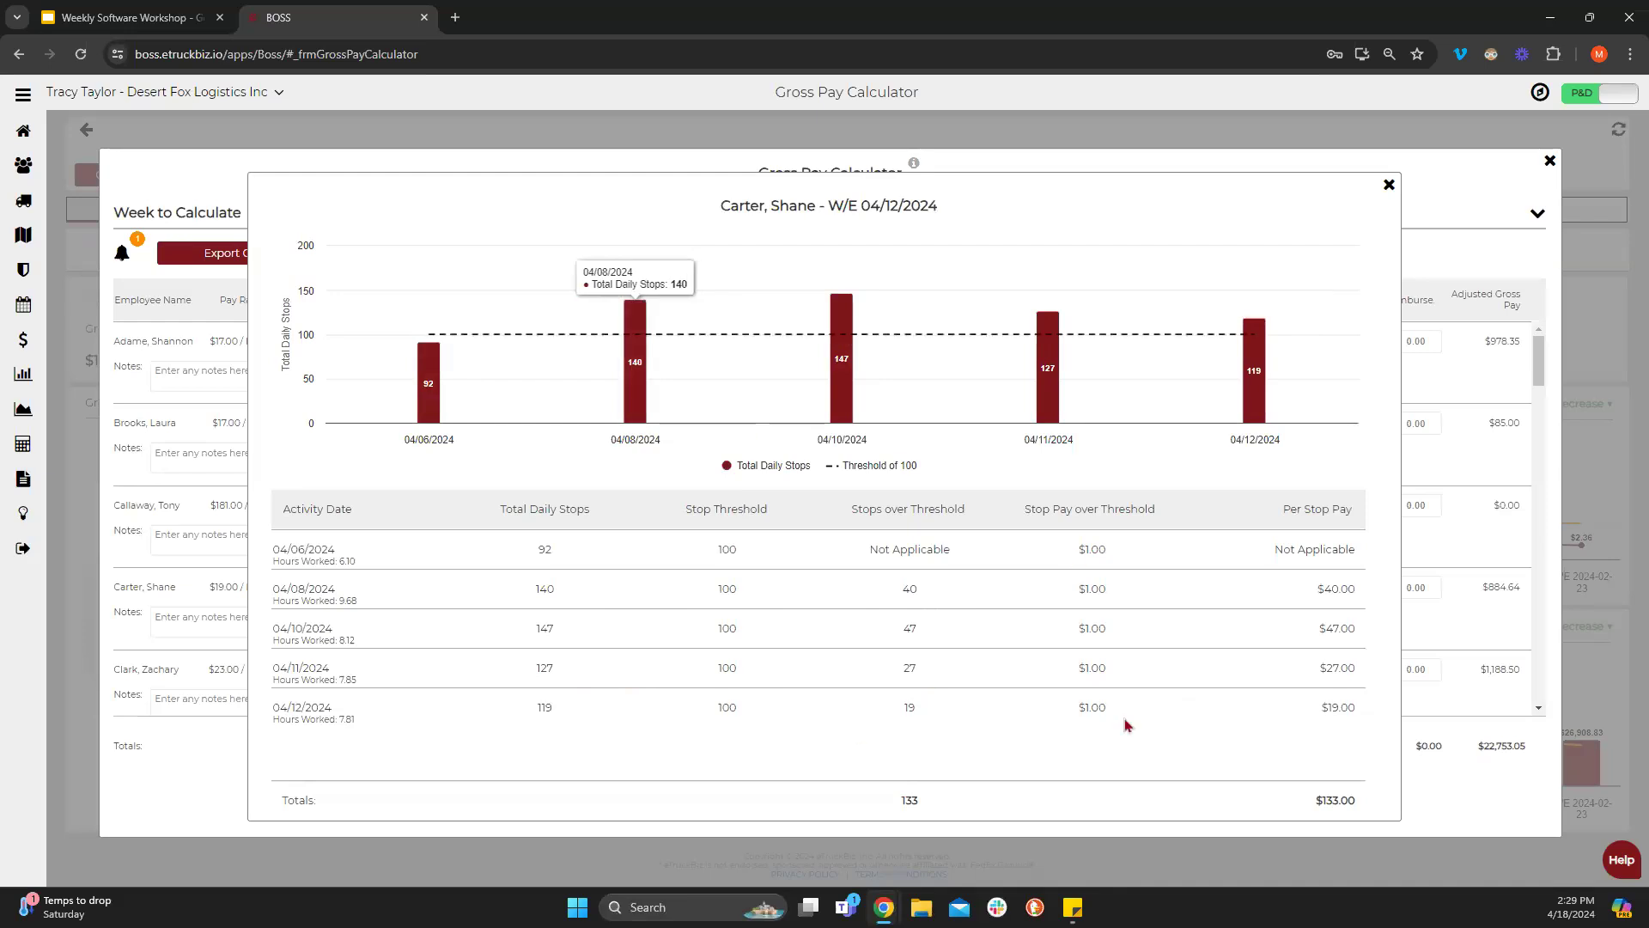
{"action": "left_click", "coordinate": [1389, 185]}
Turn stop threshold pay off and back on for the fourth listed employee, and check the week's calculation settings.
{"action": "left_click", "coordinate": [656, 591]}
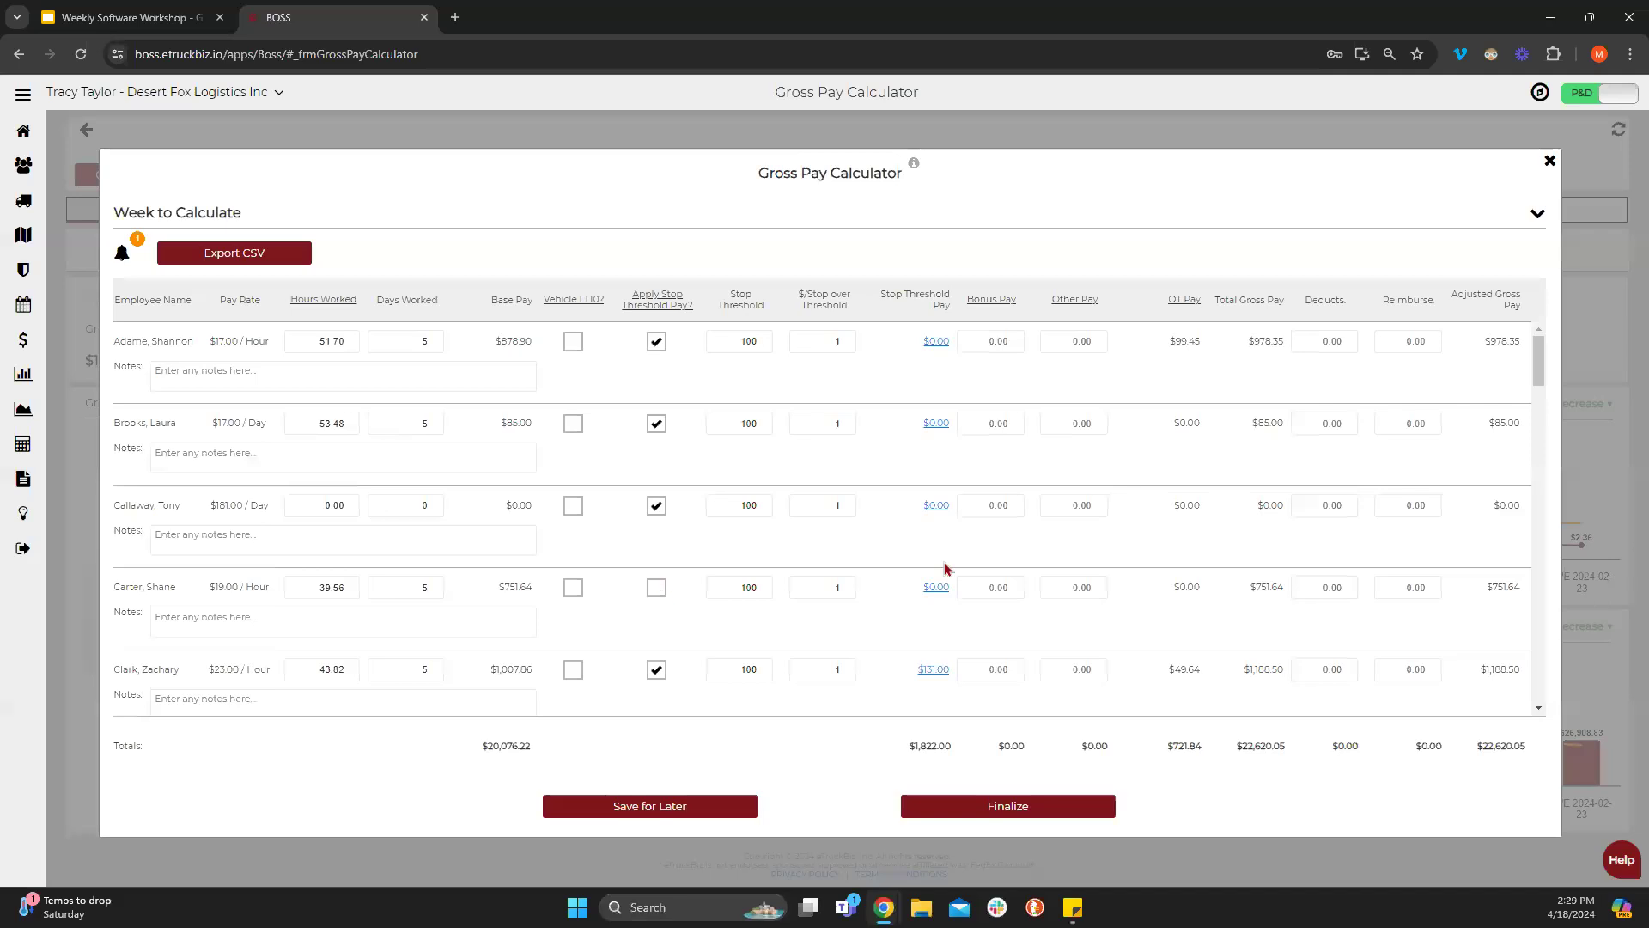
{"action": "left_click", "coordinate": [657, 593]}
{"action": "left_click", "coordinate": [1537, 215]}
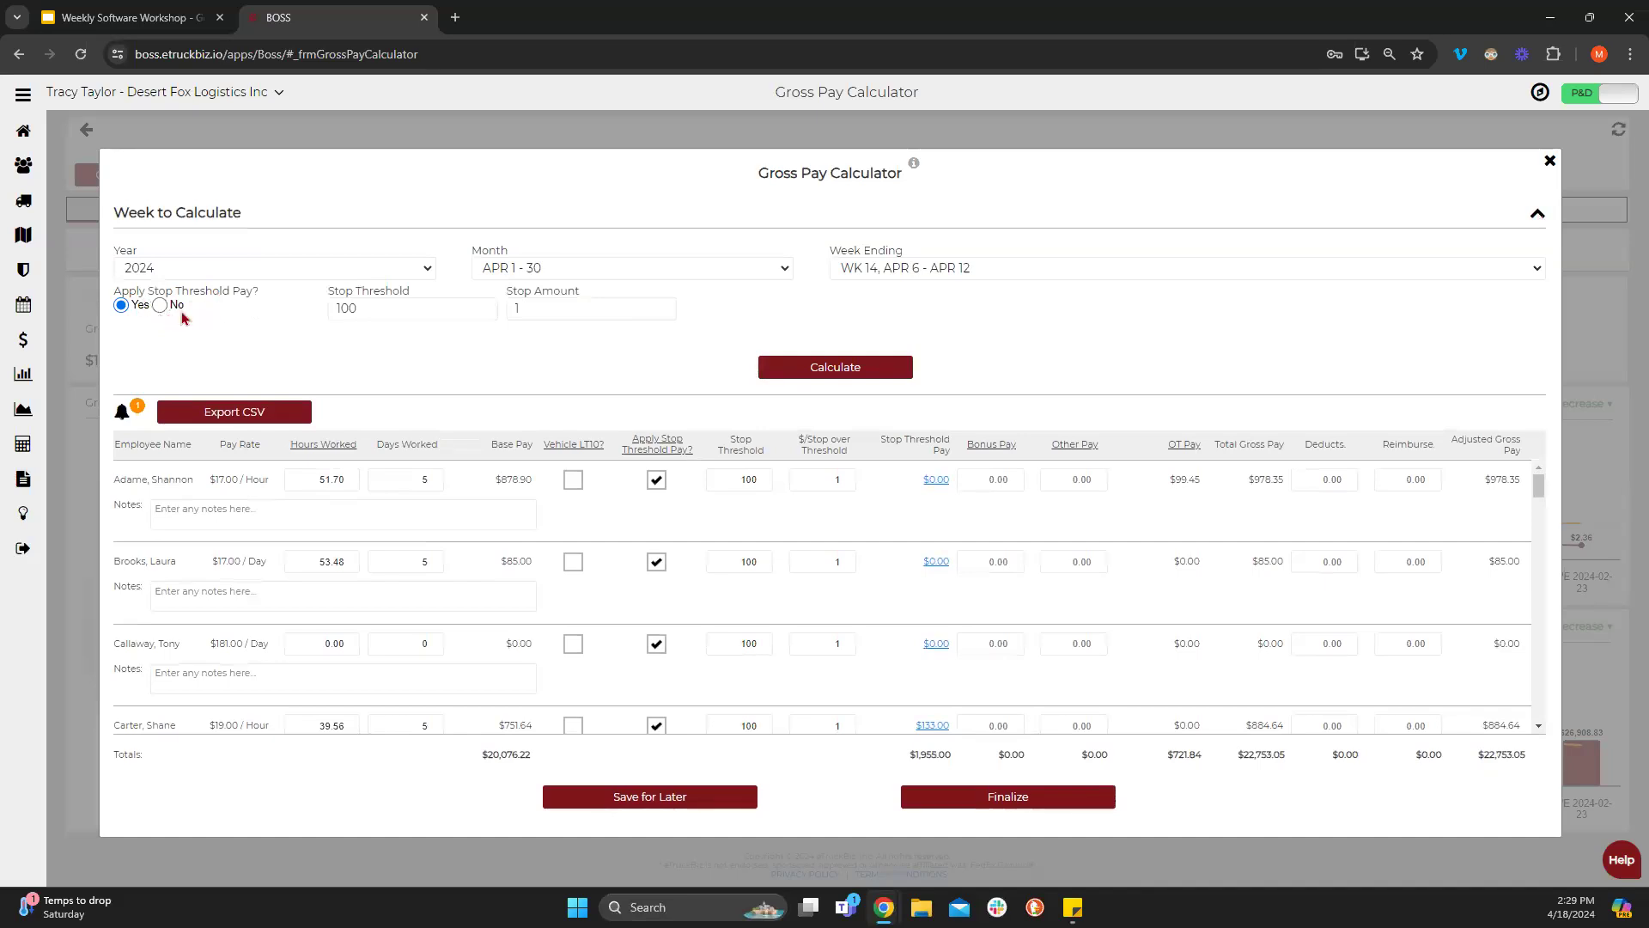
{"action": "left_click", "coordinate": [1537, 215]}
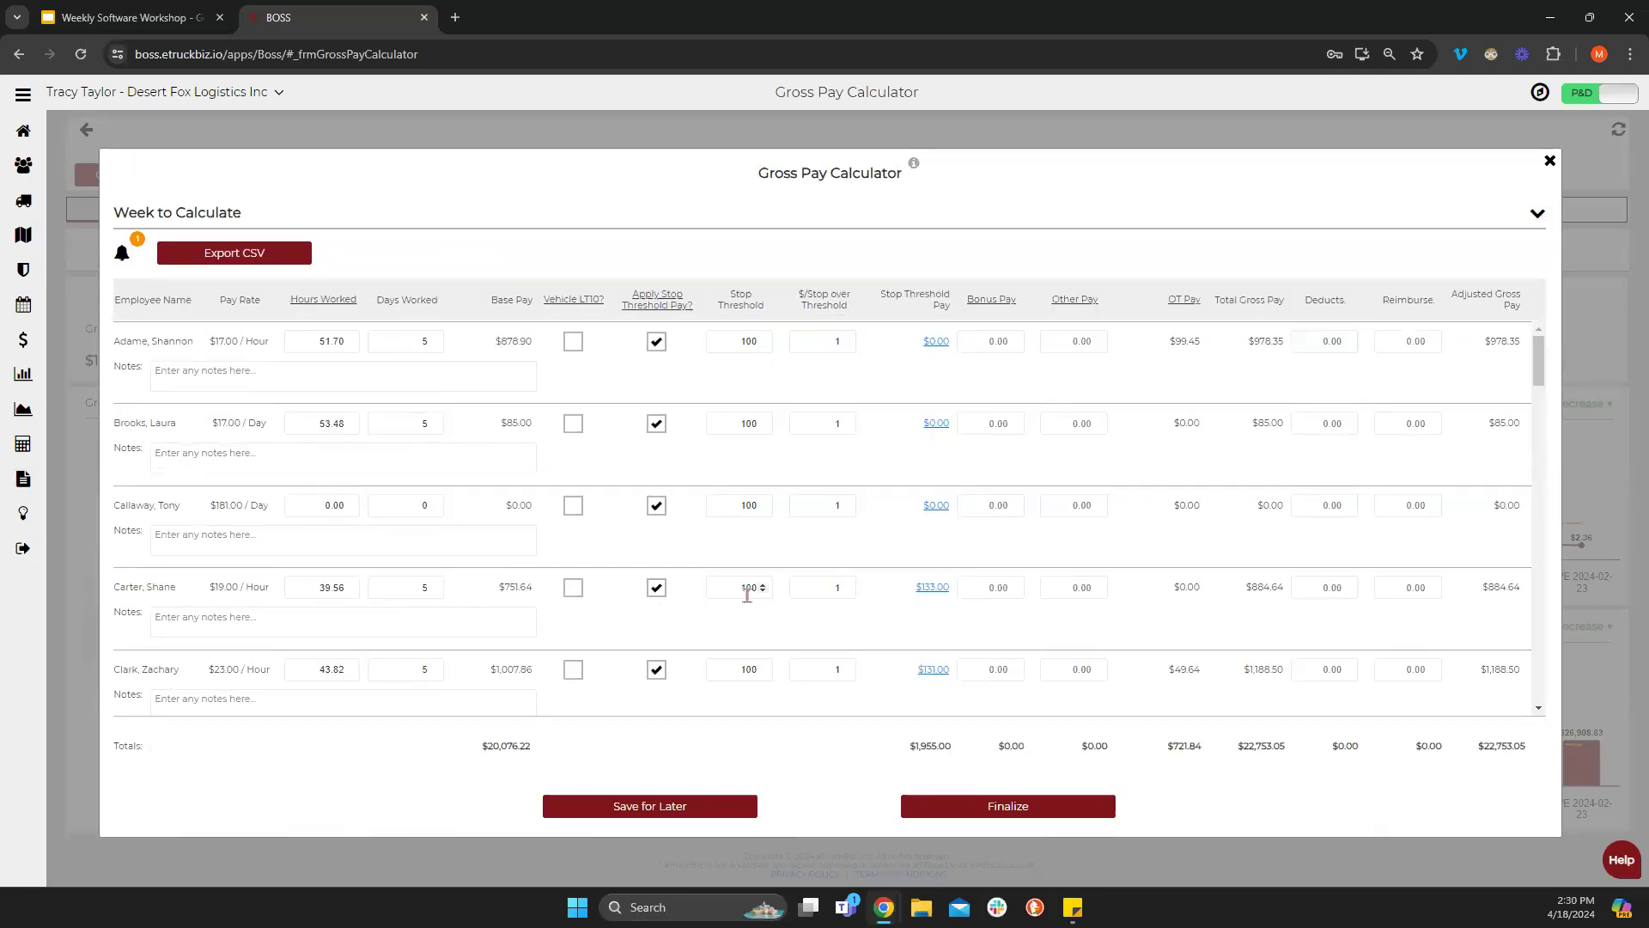
Set the fourth listed employee's pay per stop over threshold to 0.5 and open the updated daily stop pay breakdown.
{"action": "left_click", "coordinate": [834, 591]}
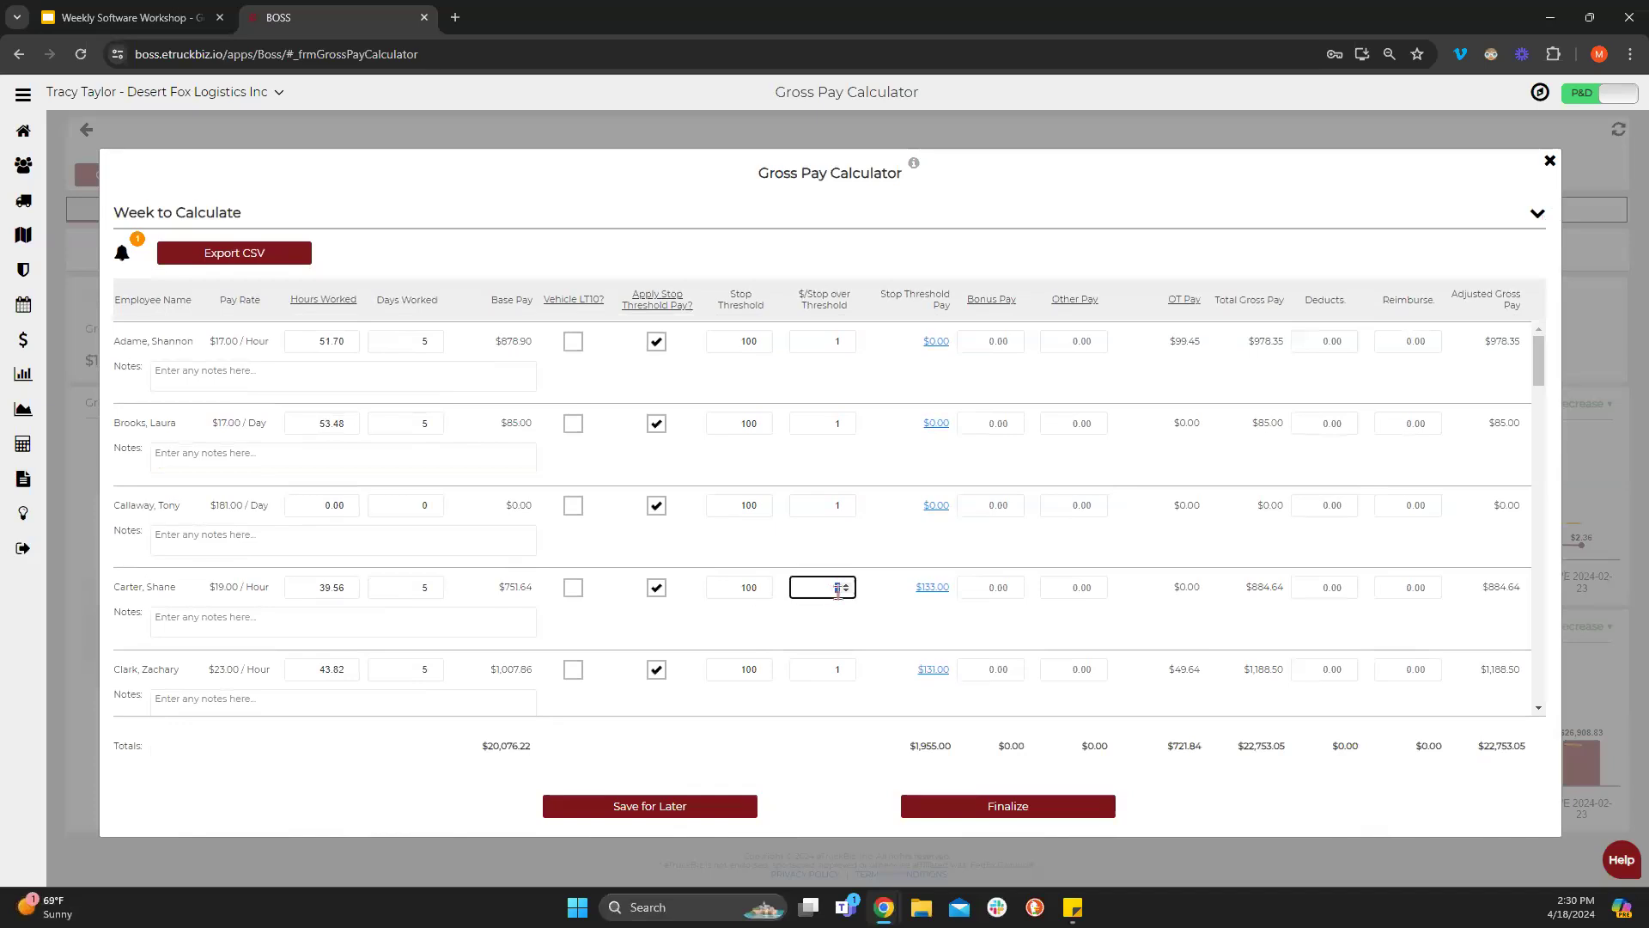
{"action": "type", "text": ".5"}
{"action": "key", "text": "Tab"}
{"action": "left_click", "coordinate": [934, 588]}
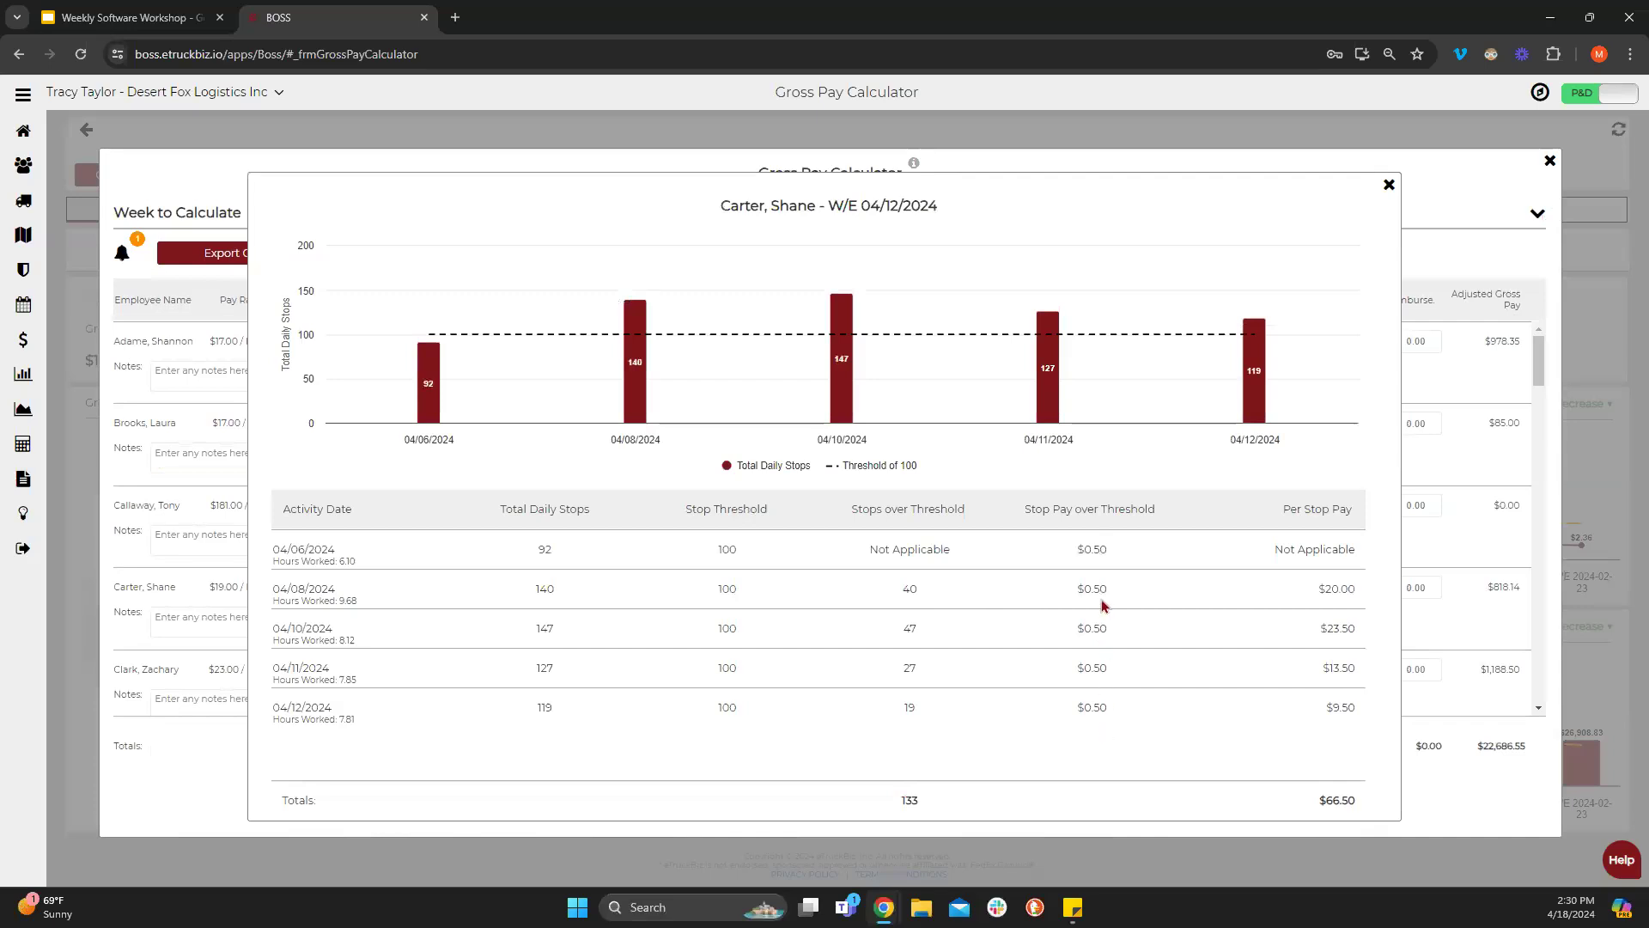
Close the daily stop pay breakdown and set the fourth listed employee's pay per stop over threshold to 1.
{"action": "left_click", "coordinate": [1387, 188]}
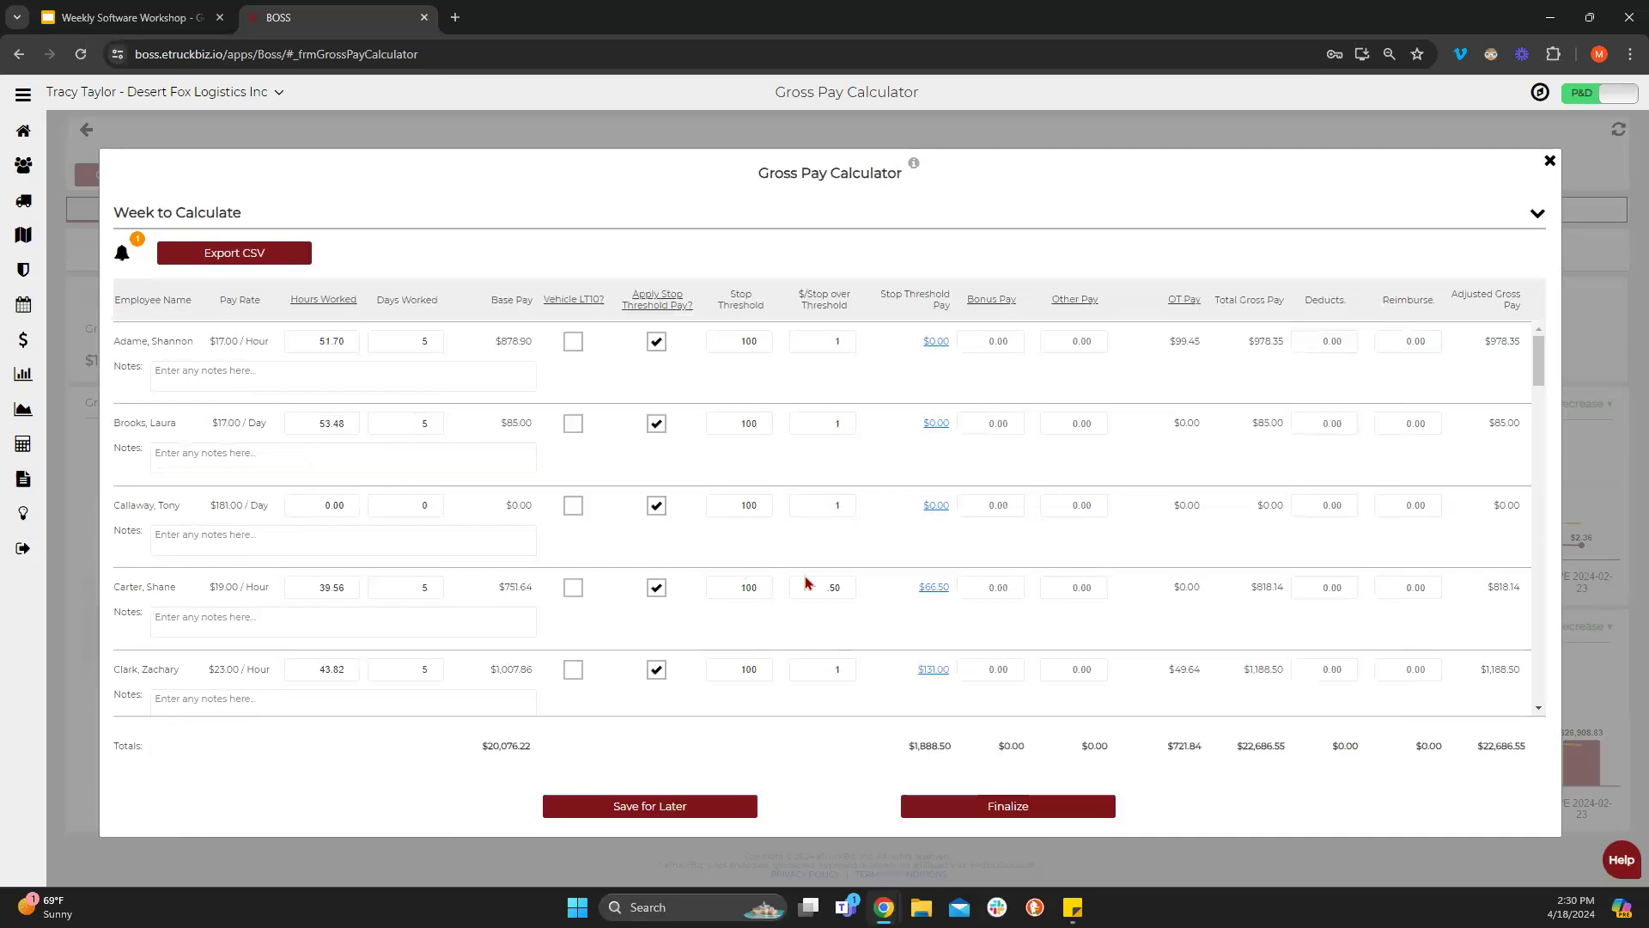
{"action": "double_click", "coordinate": [834, 589]}
{"action": "type", "text": "1"}
{"action": "key", "text": "Return"}
Read the Bonus Pay and Other Pay explanations, and check the notes fields of the third and fourth listed employees.
{"action": "scroll", "coordinate": [859, 583], "scroll_direction": "down", "scroll_amount": 1}
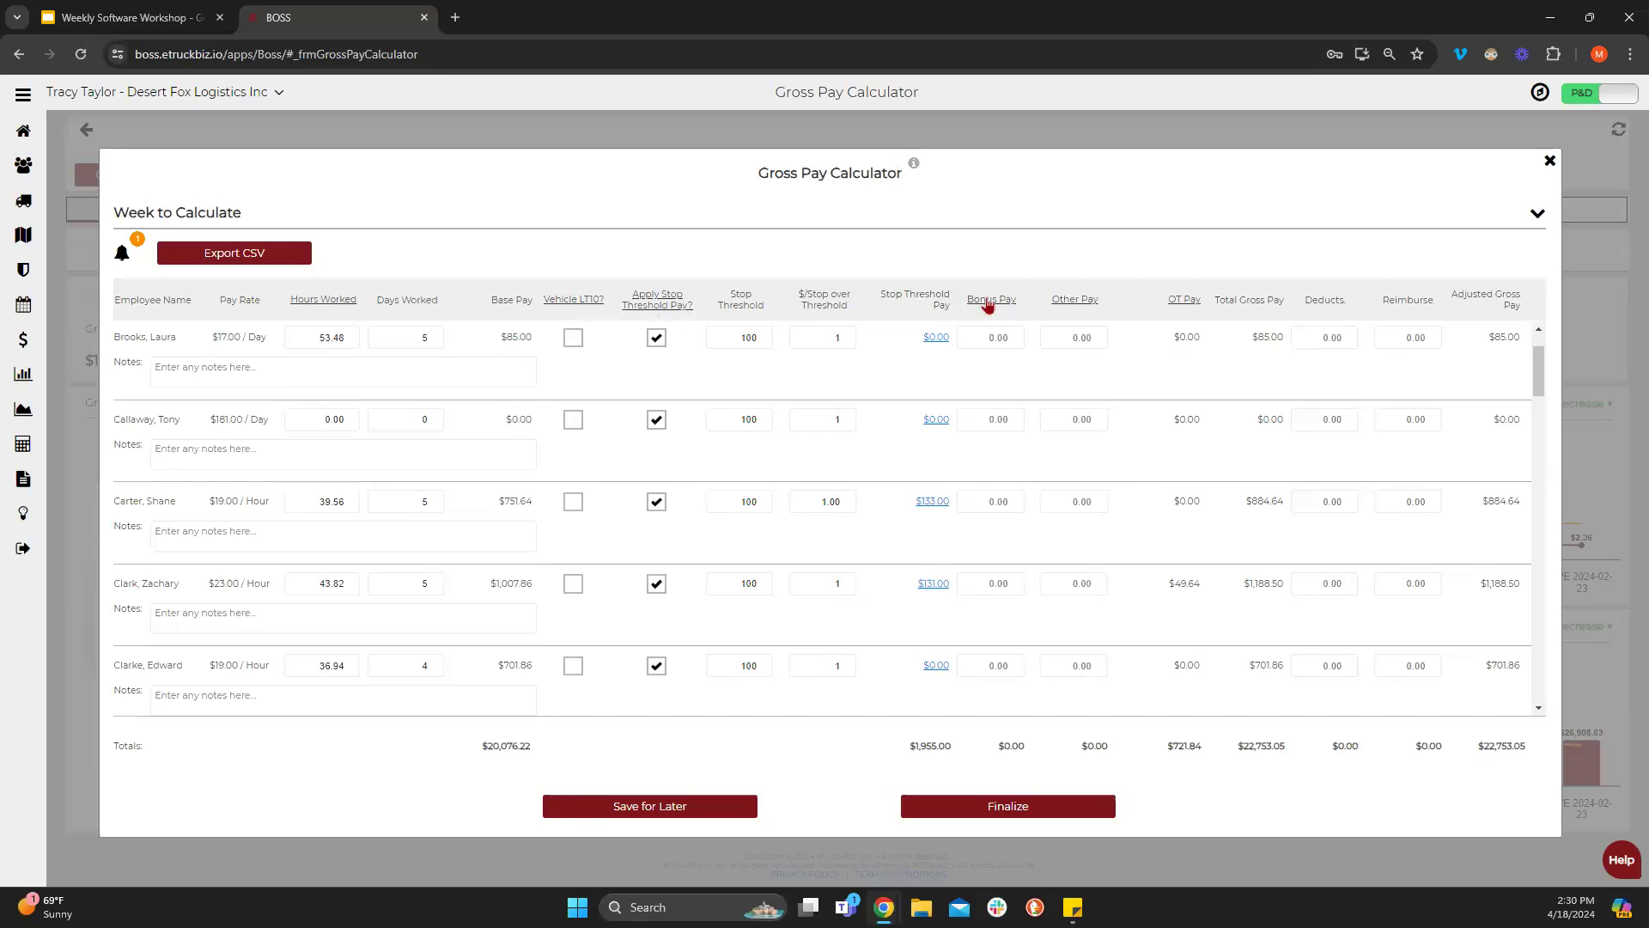
{"action": "left_click", "coordinate": [996, 306]}
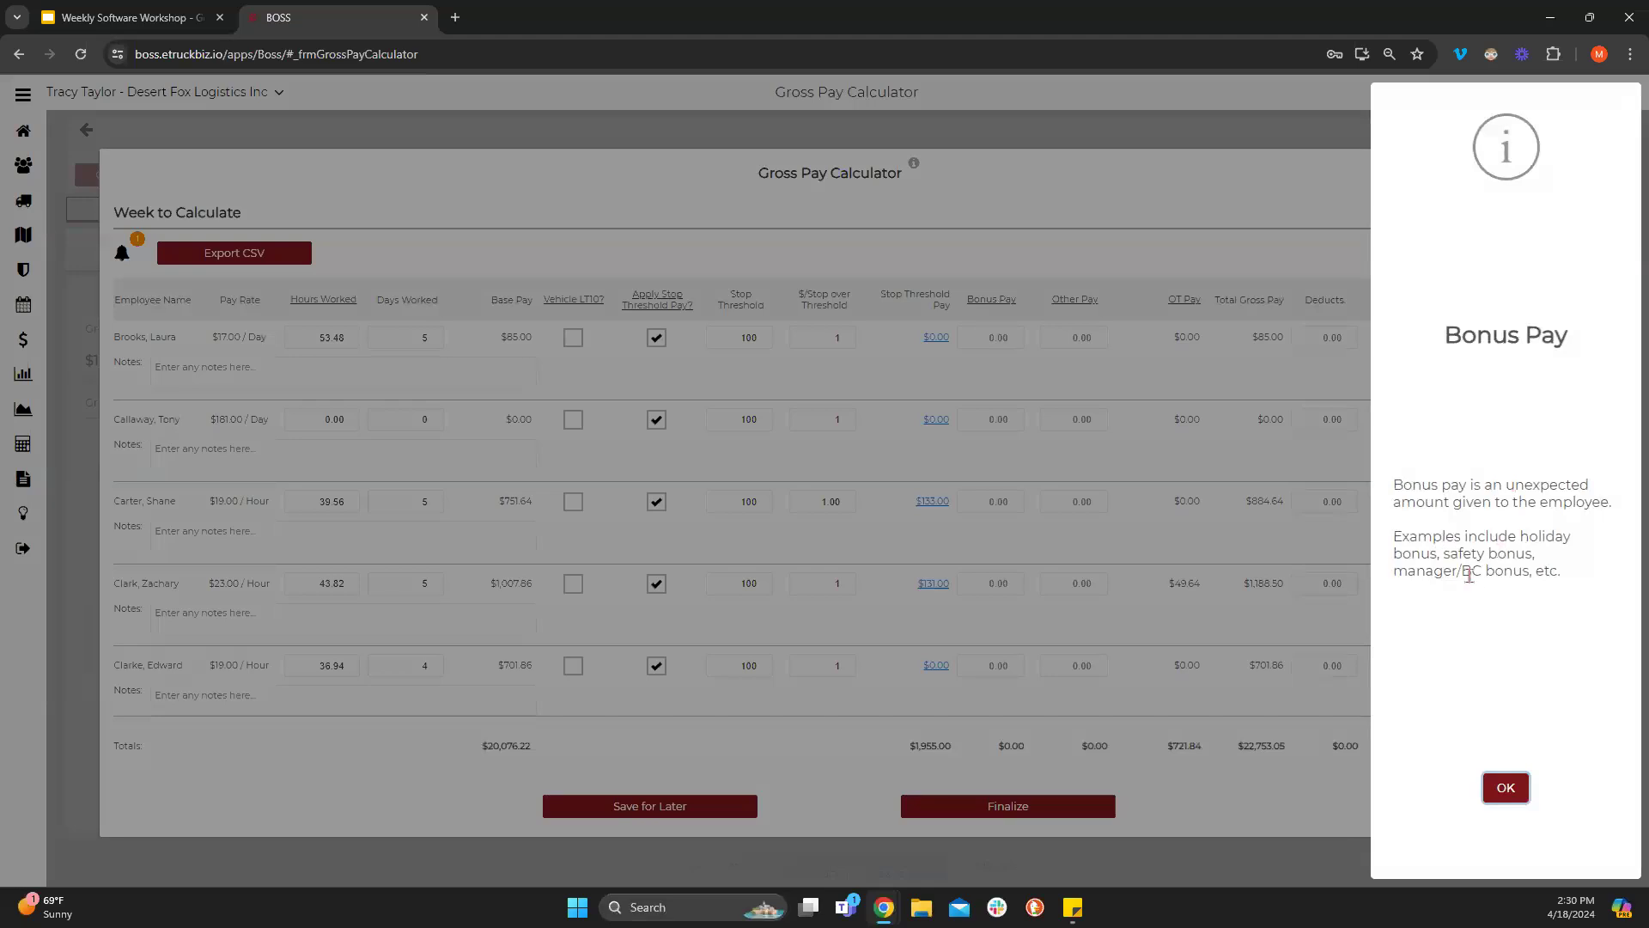
{"action": "left_click", "coordinate": [1505, 788]}
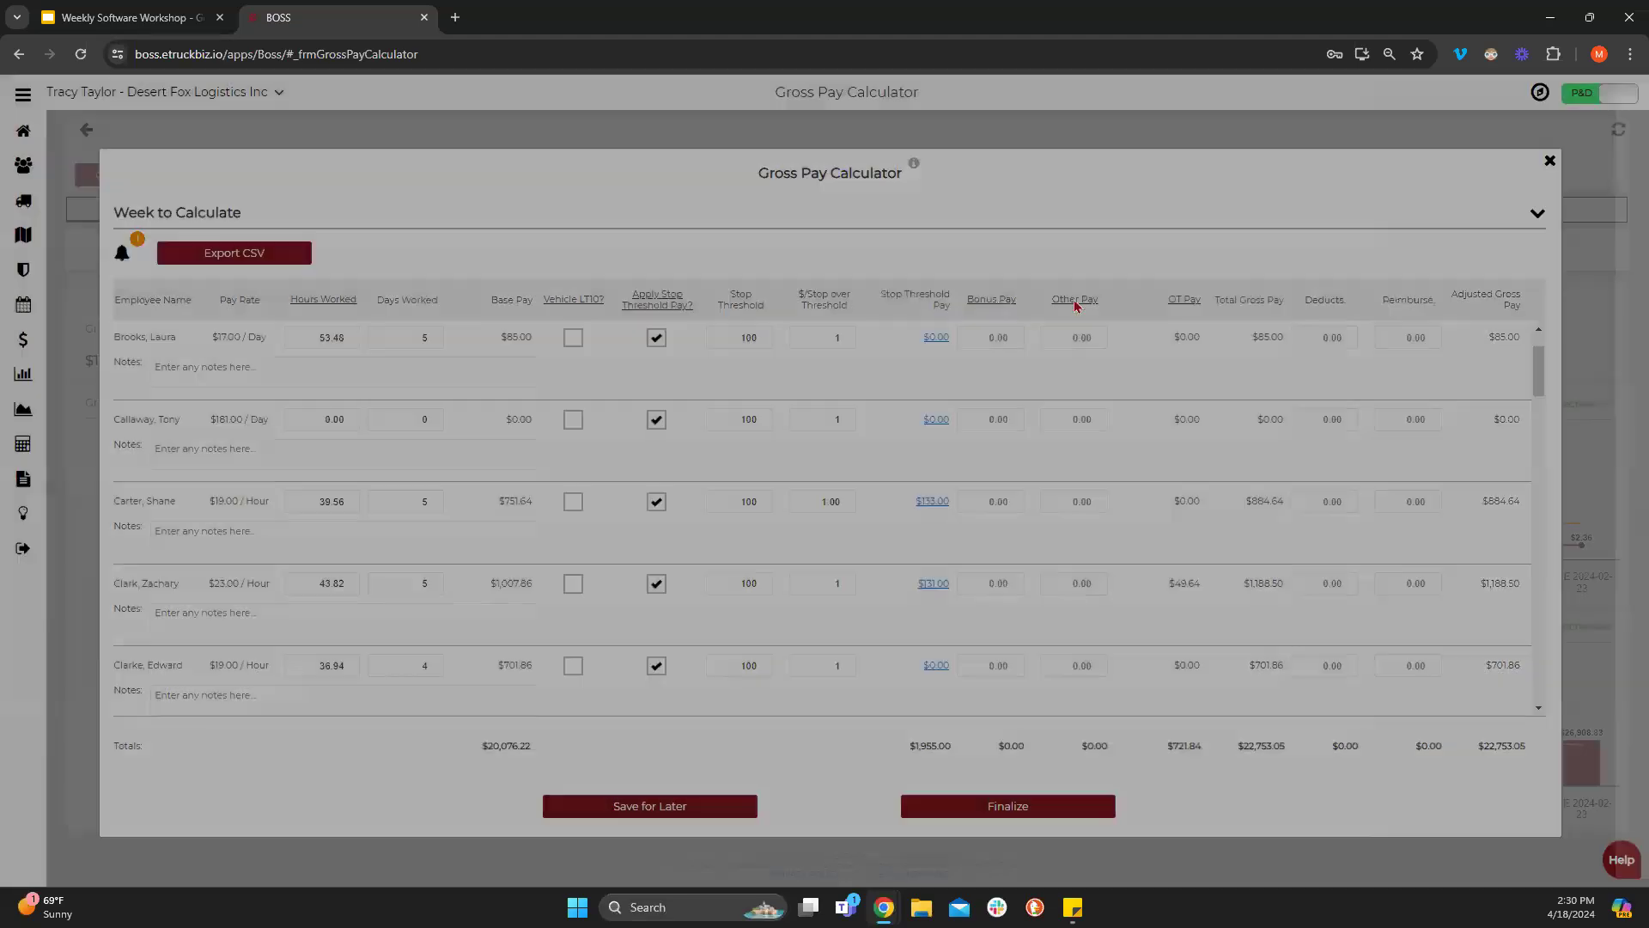
{"action": "left_click", "coordinate": [1074, 302]}
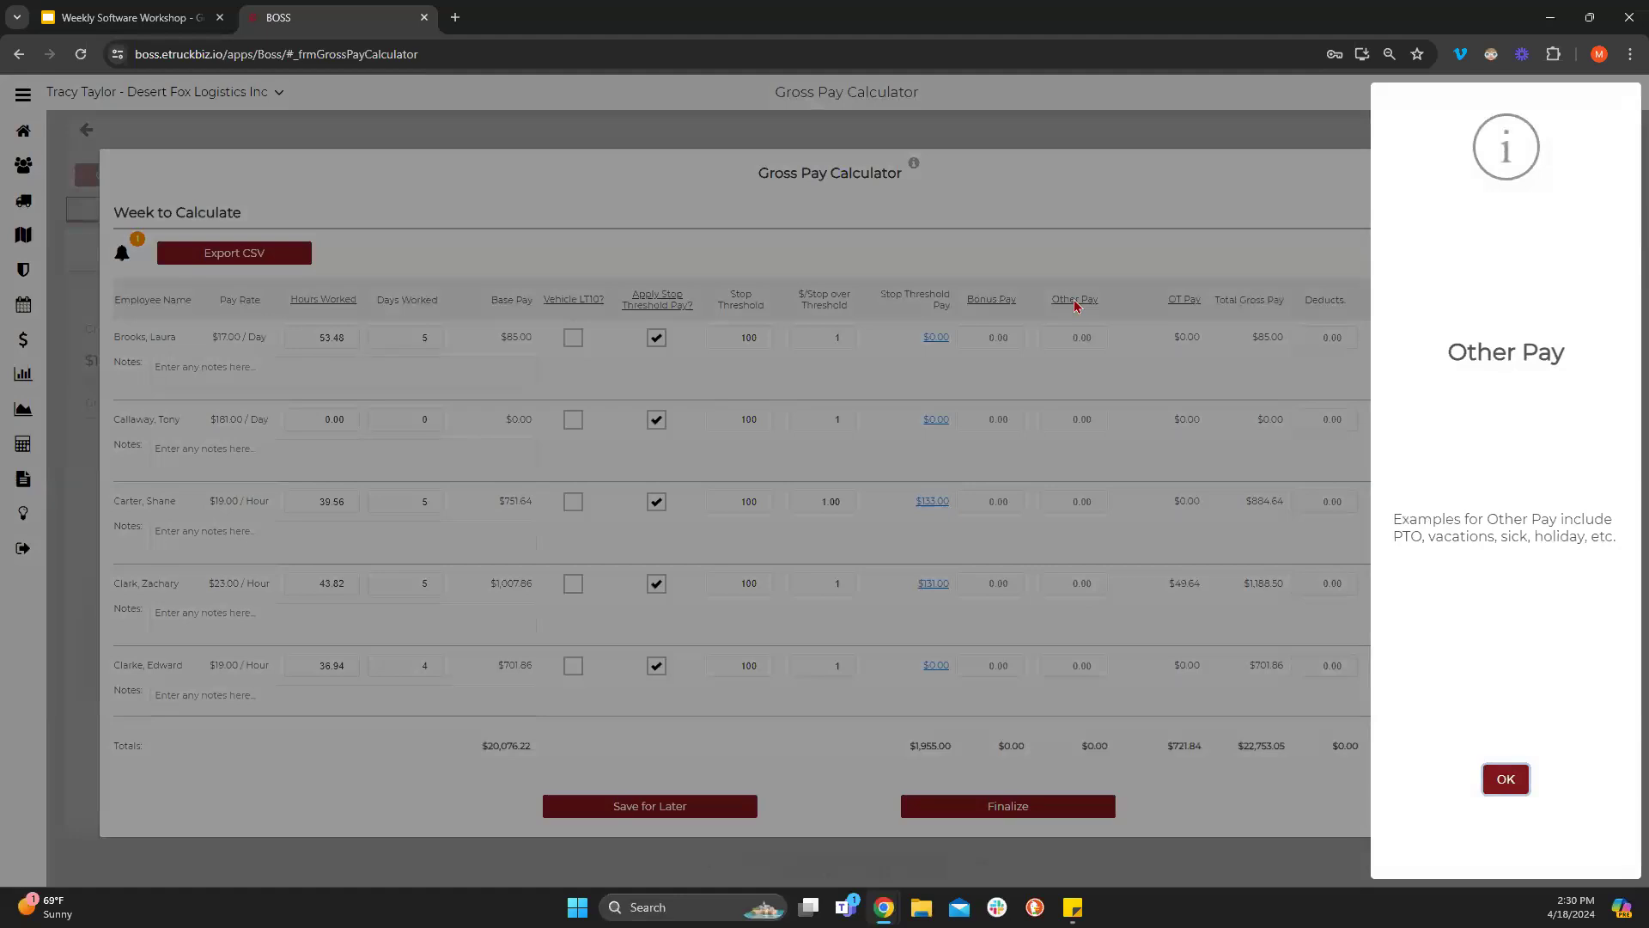
{"action": "left_click", "coordinate": [1512, 785]}
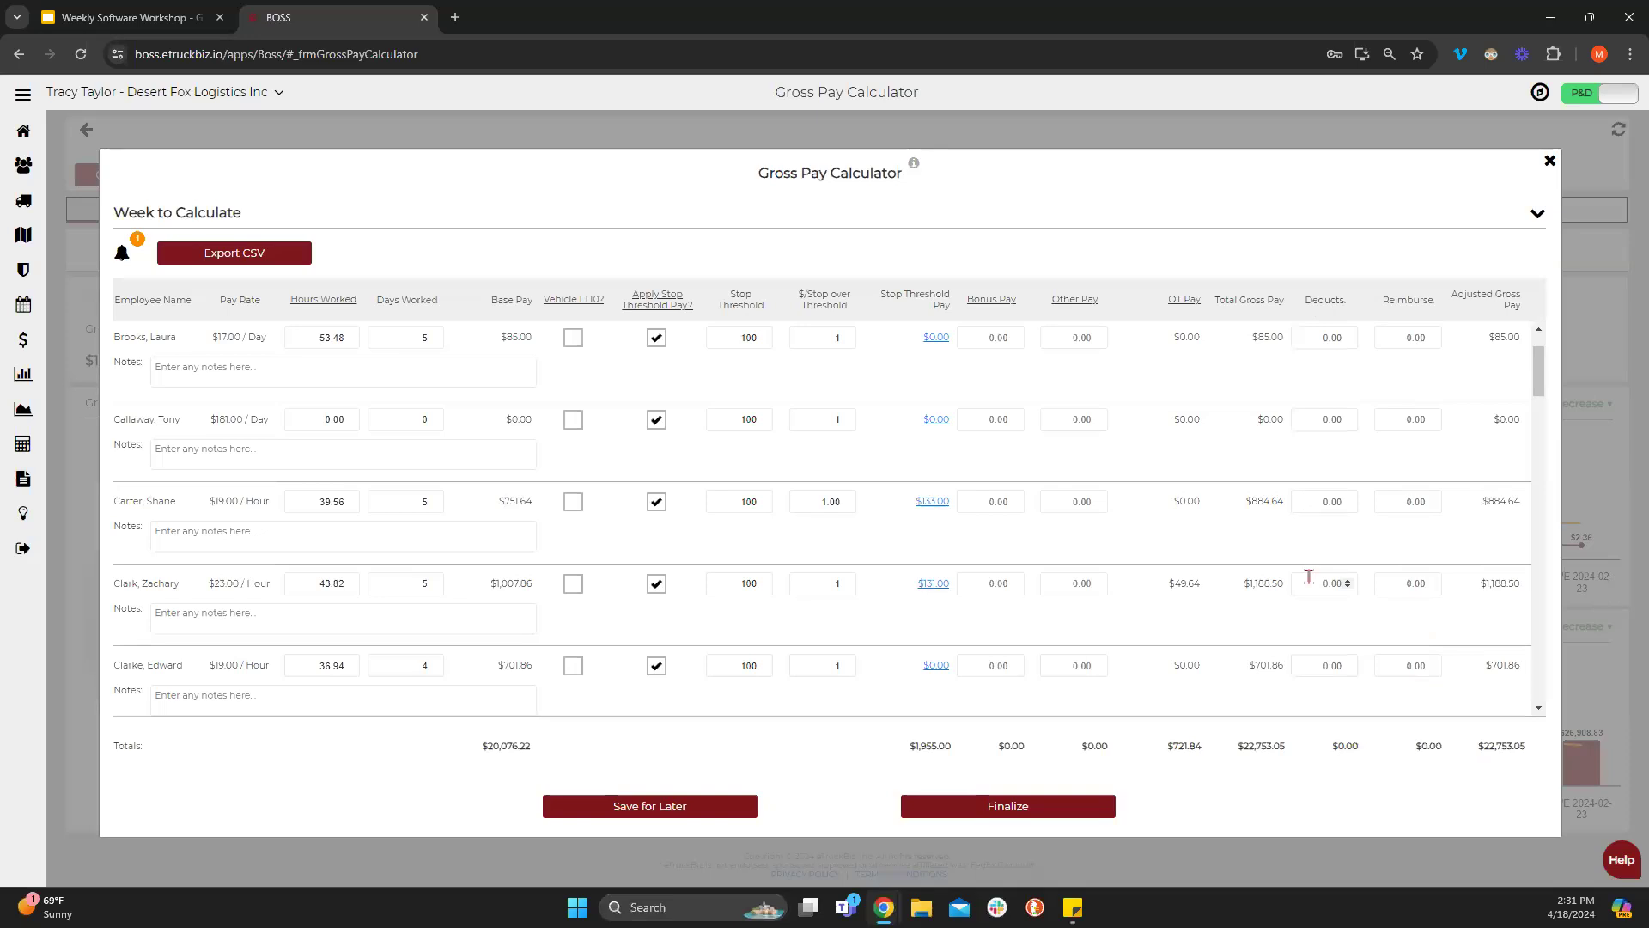
{"action": "left_click", "coordinate": [205, 458]}
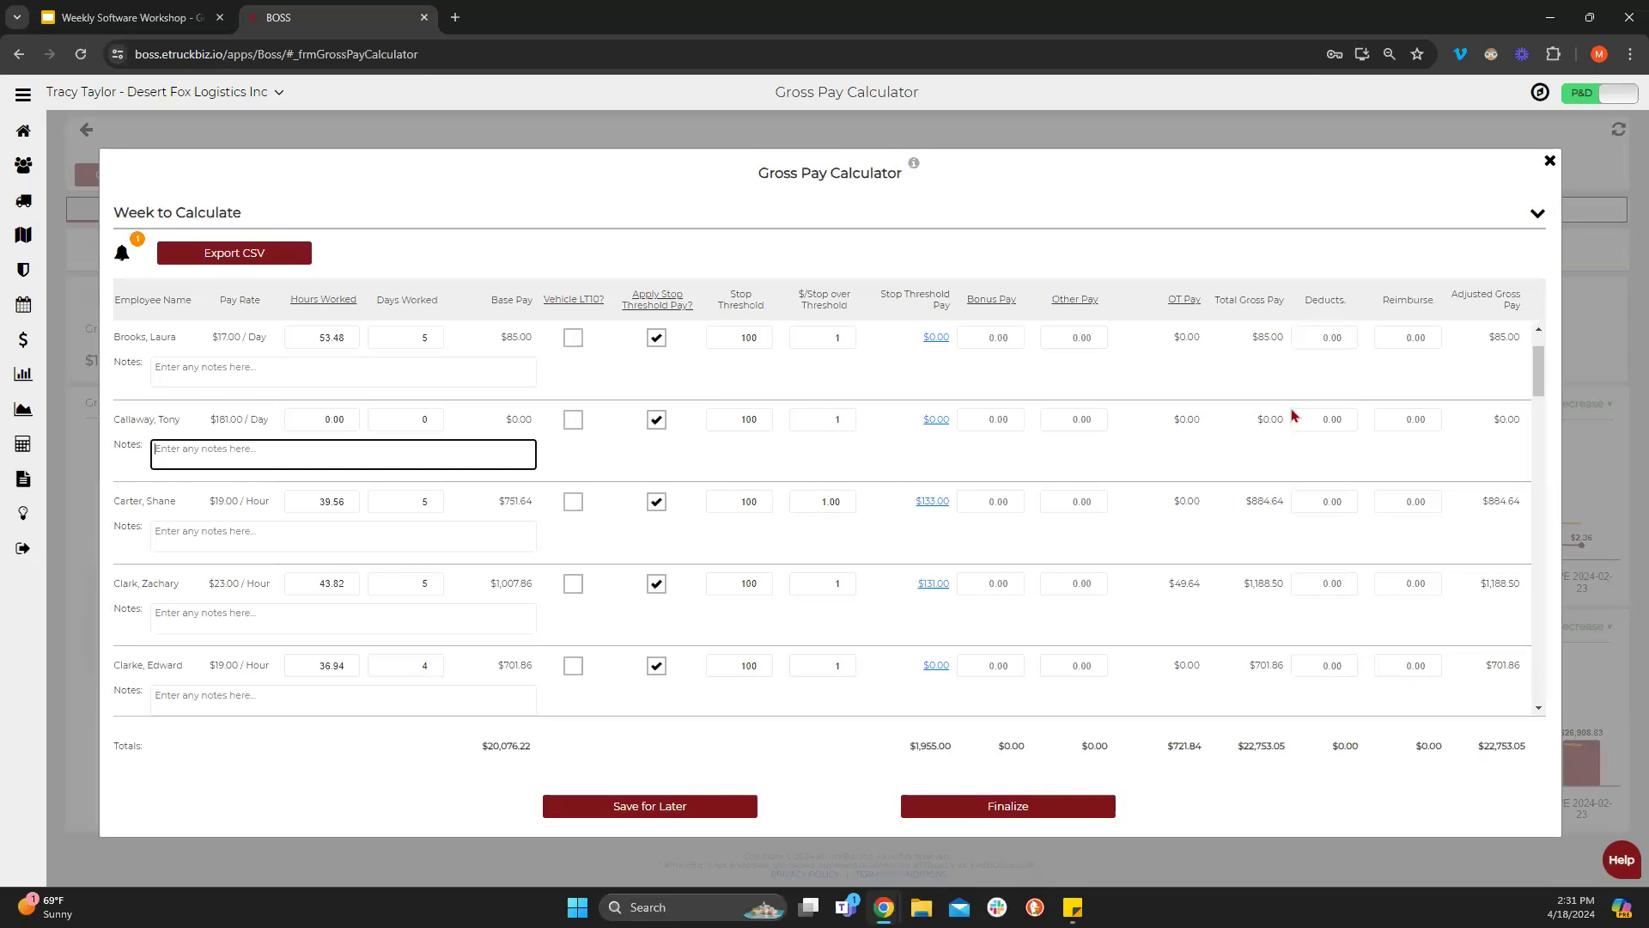
{"action": "left_click", "coordinate": [228, 545]}
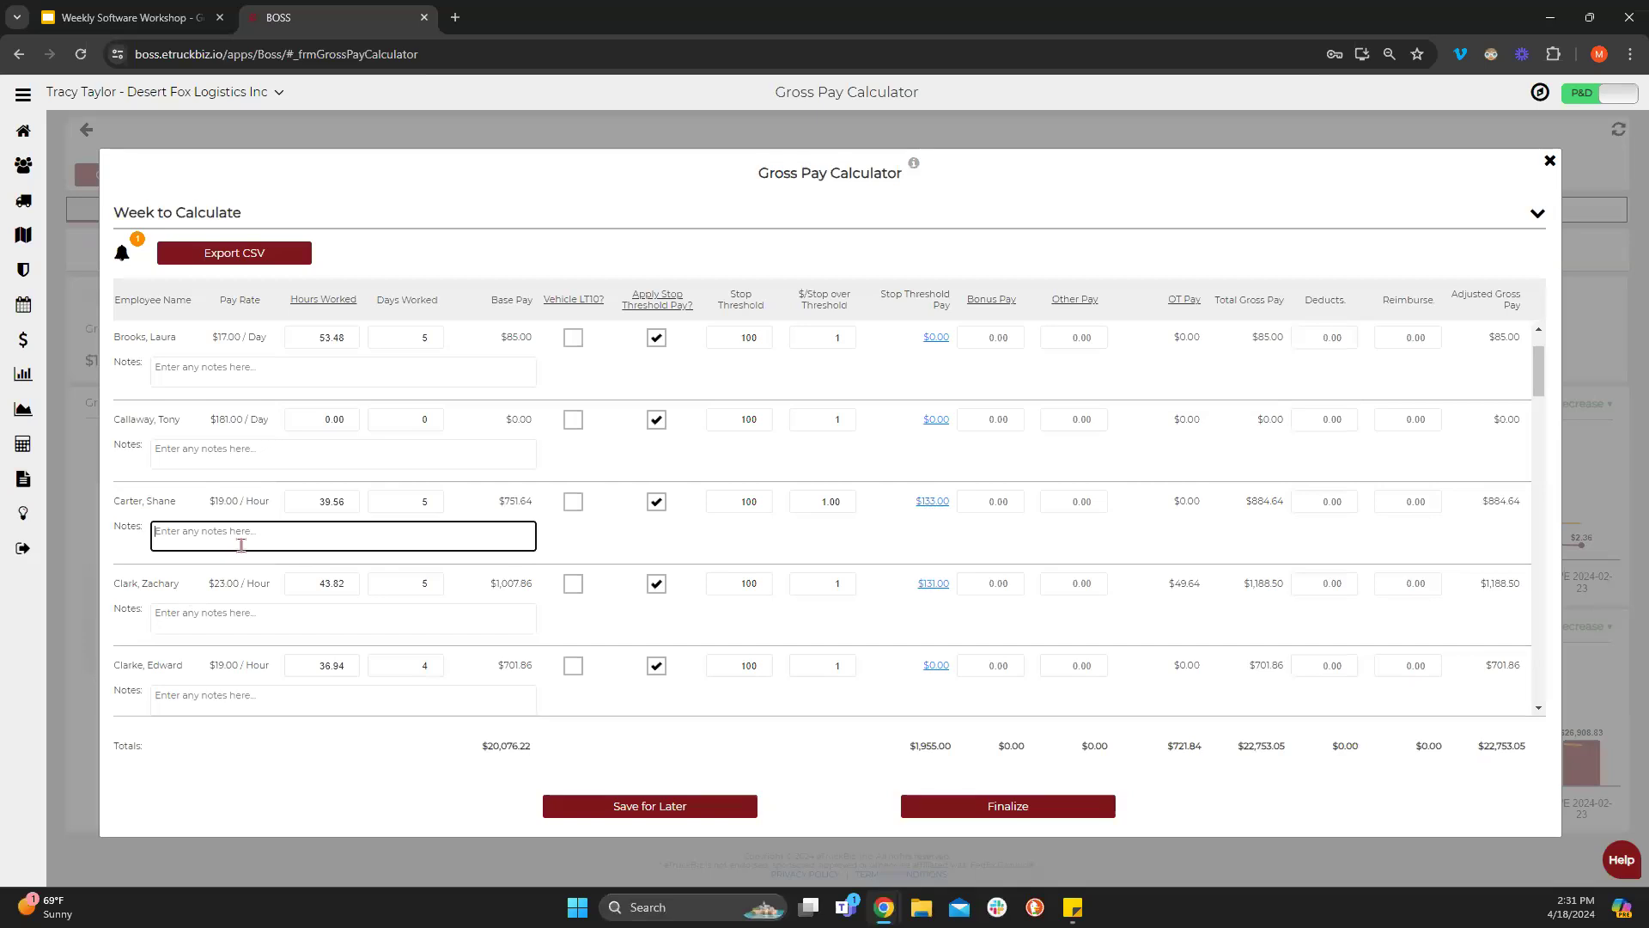
Set the days worked to 4 for the employee paid $171.00 per day.
{"action": "scroll", "coordinate": [932, 473], "scroll_direction": "down", "scroll_amount": 2}
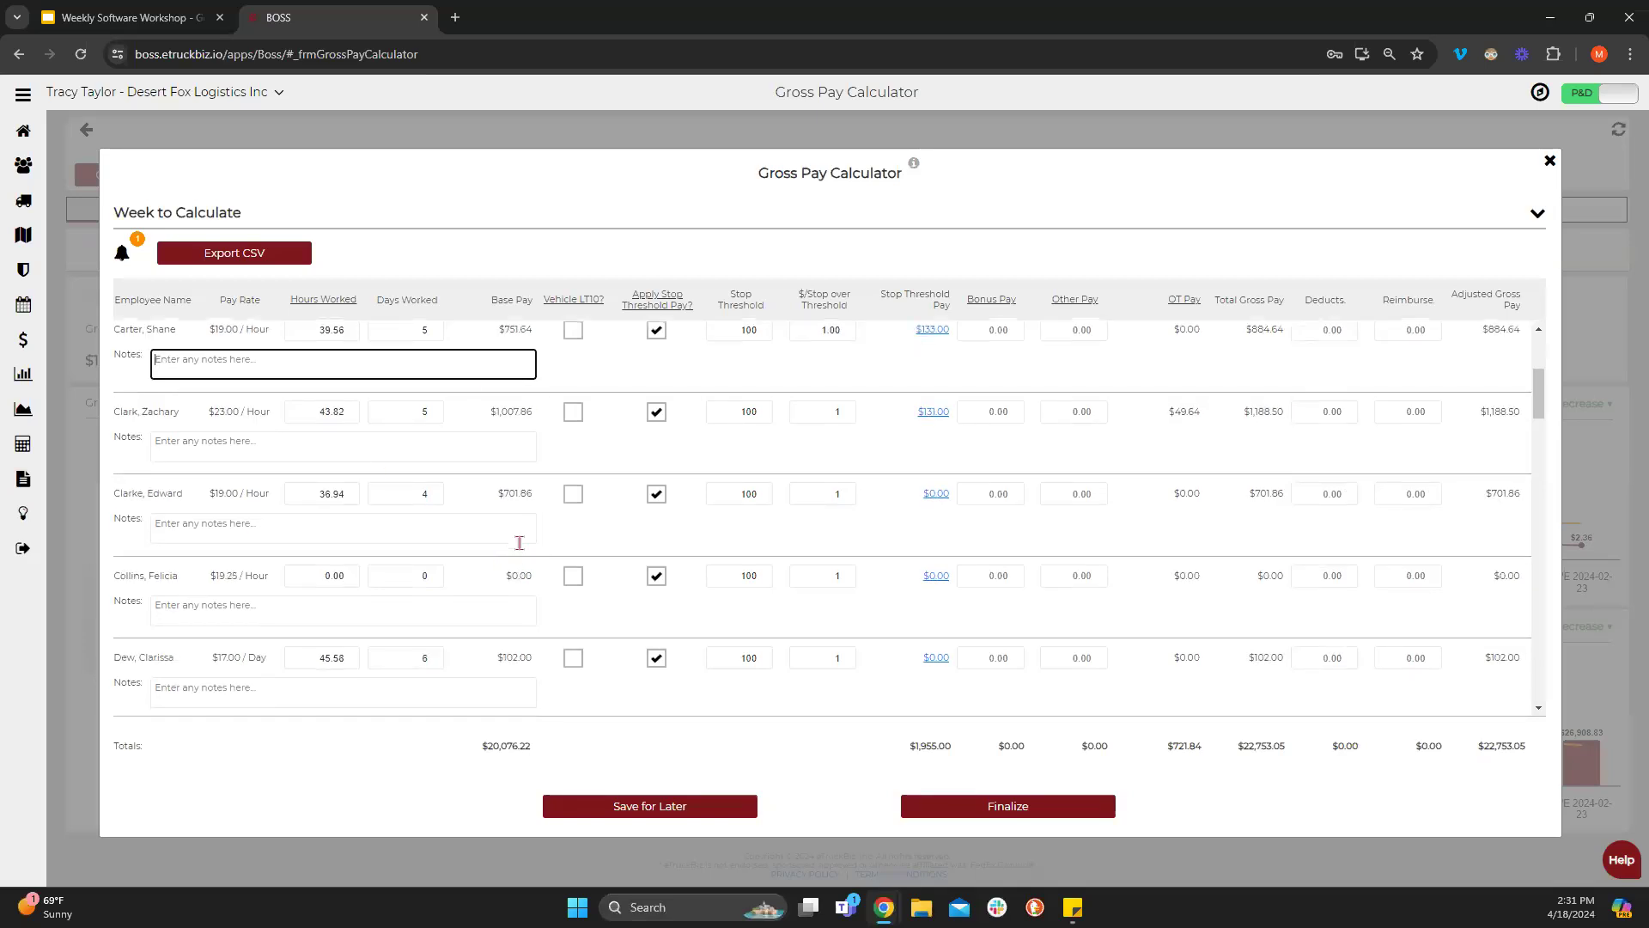
{"action": "scroll", "coordinate": [464, 577], "scroll_direction": "down", "scroll_amount": 2}
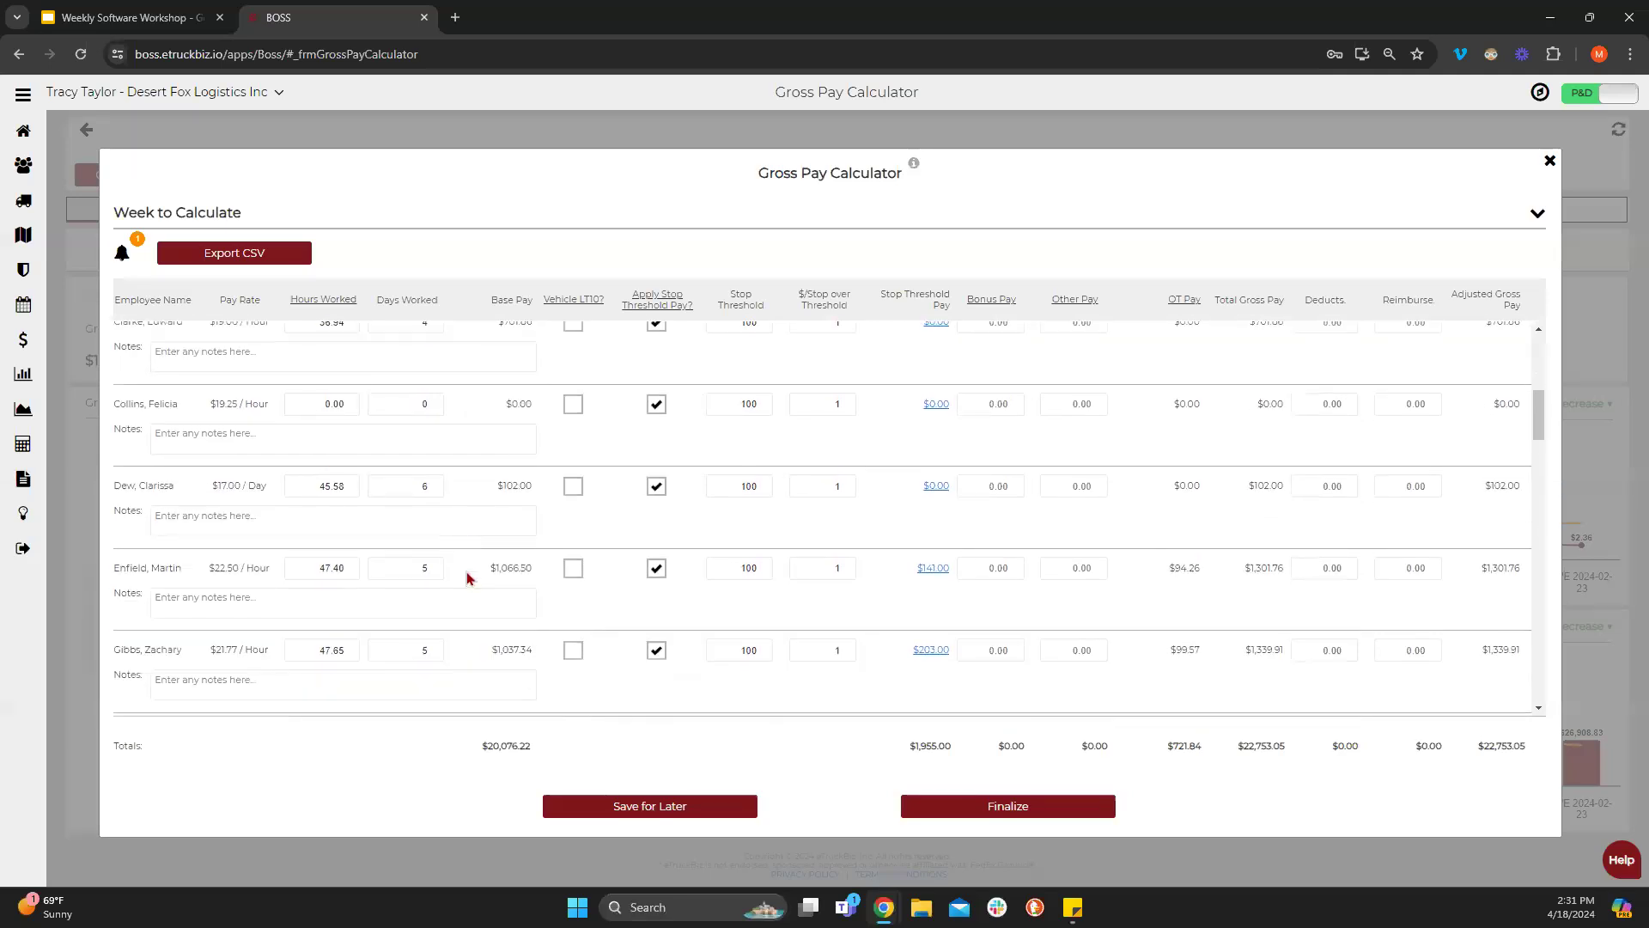
{"action": "scroll", "coordinate": [466, 578], "scroll_direction": "down", "scroll_amount": 2}
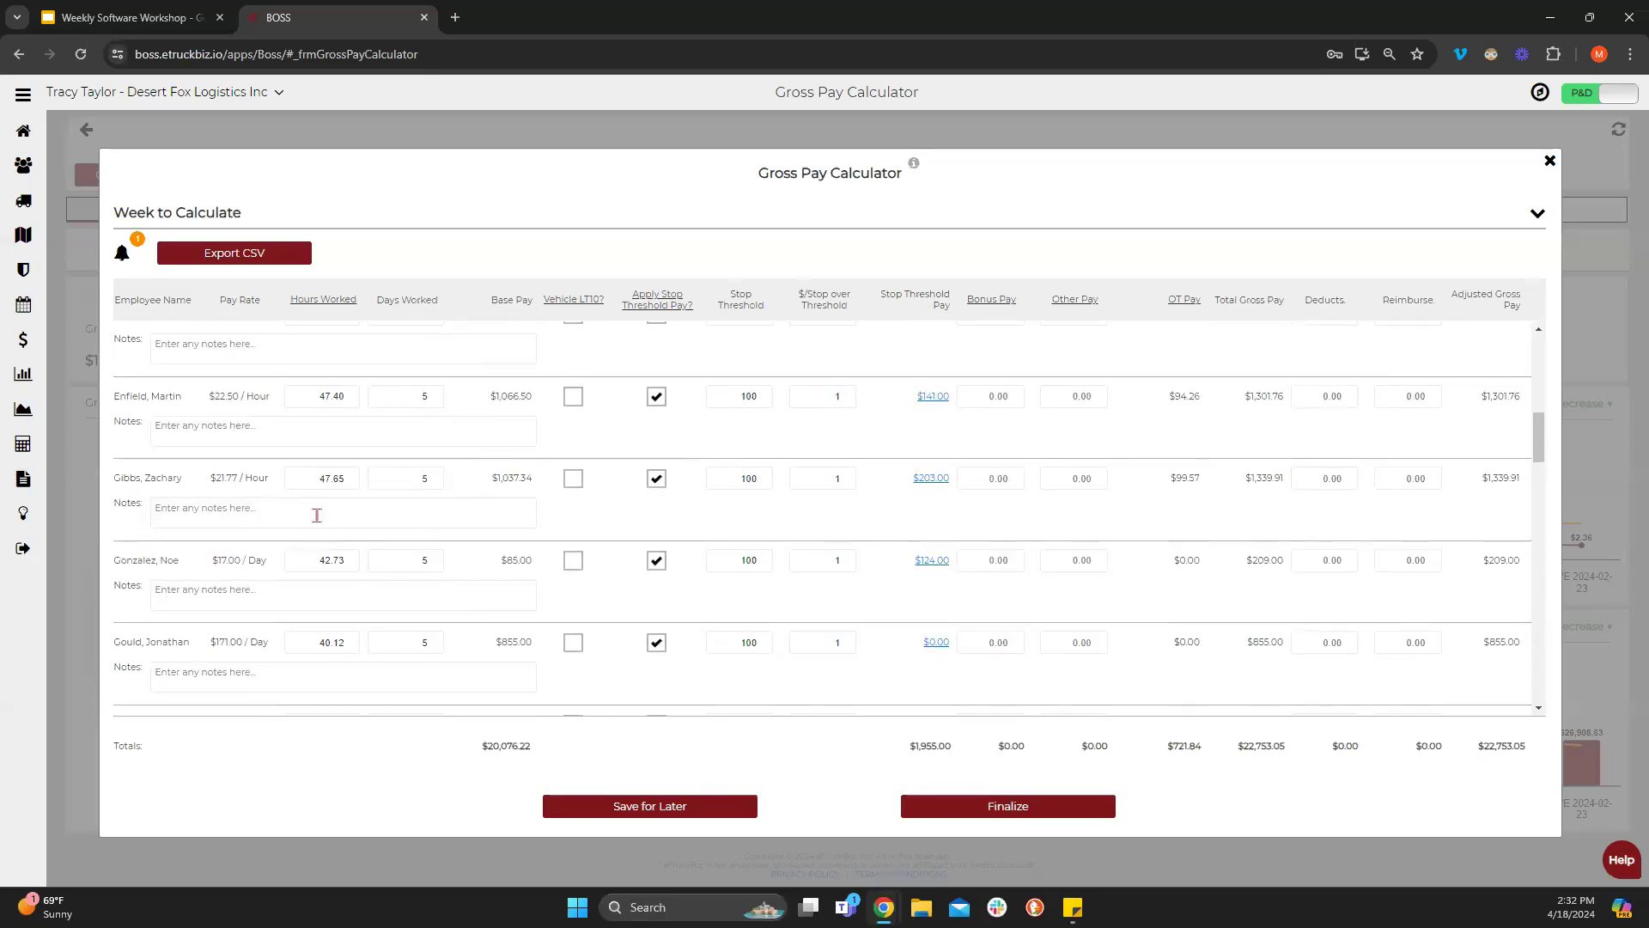
{"action": "double_click", "coordinate": [408, 559]}
{"action": "scroll", "coordinate": [234, 562], "scroll_direction": "down", "scroll_amount": 1}
{"action": "double_click", "coordinate": [409, 556]}
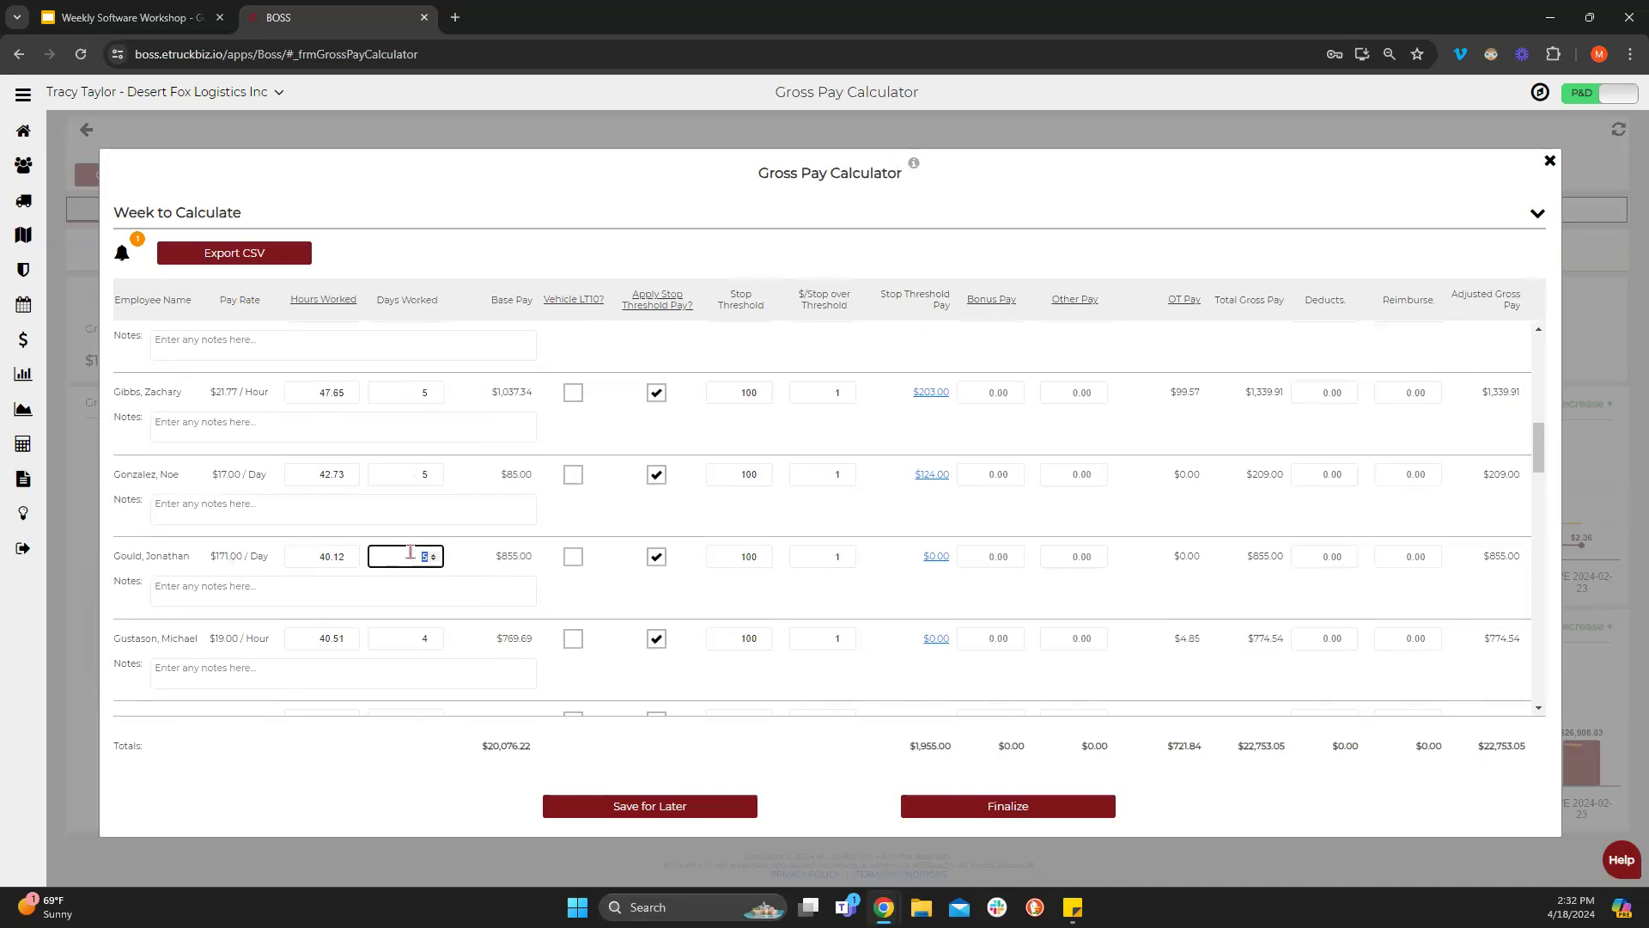
{"action": "type", "text": "4"}
{"action": "key", "text": "Tab"}
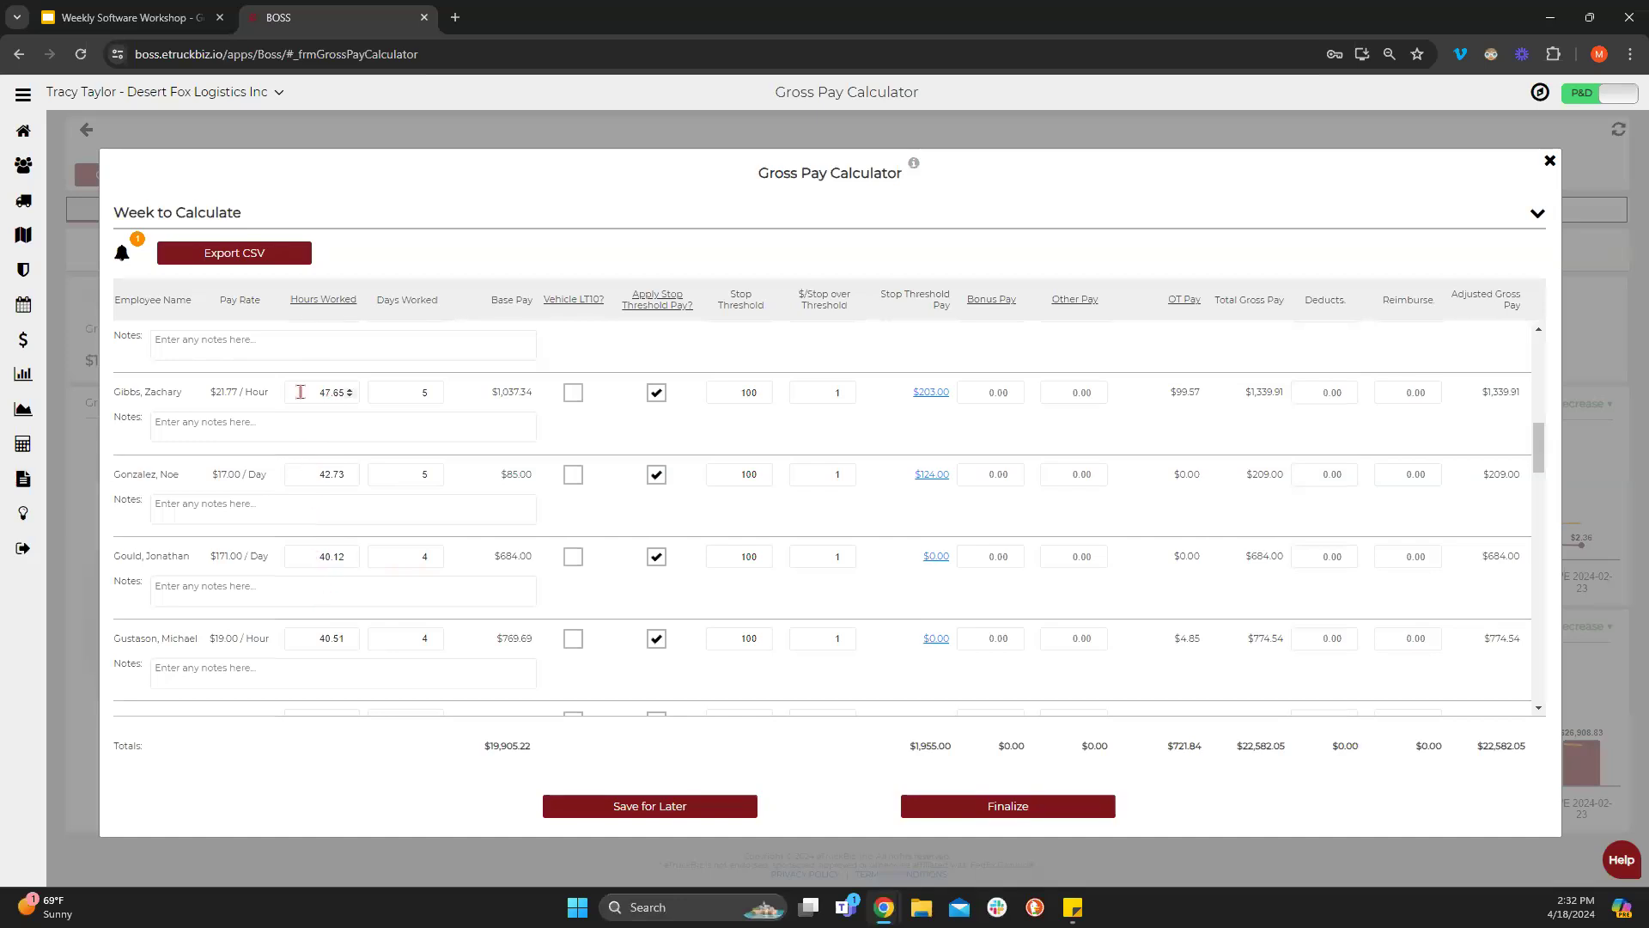
Enter a deduction of 50 for the hourly employee with 34.04 hours worked.
{"action": "scroll", "coordinate": [291, 547], "scroll_direction": "down", "scroll_amount": 2}
{"action": "scroll", "coordinate": [292, 541], "scroll_direction": "up", "scroll_amount": 7}
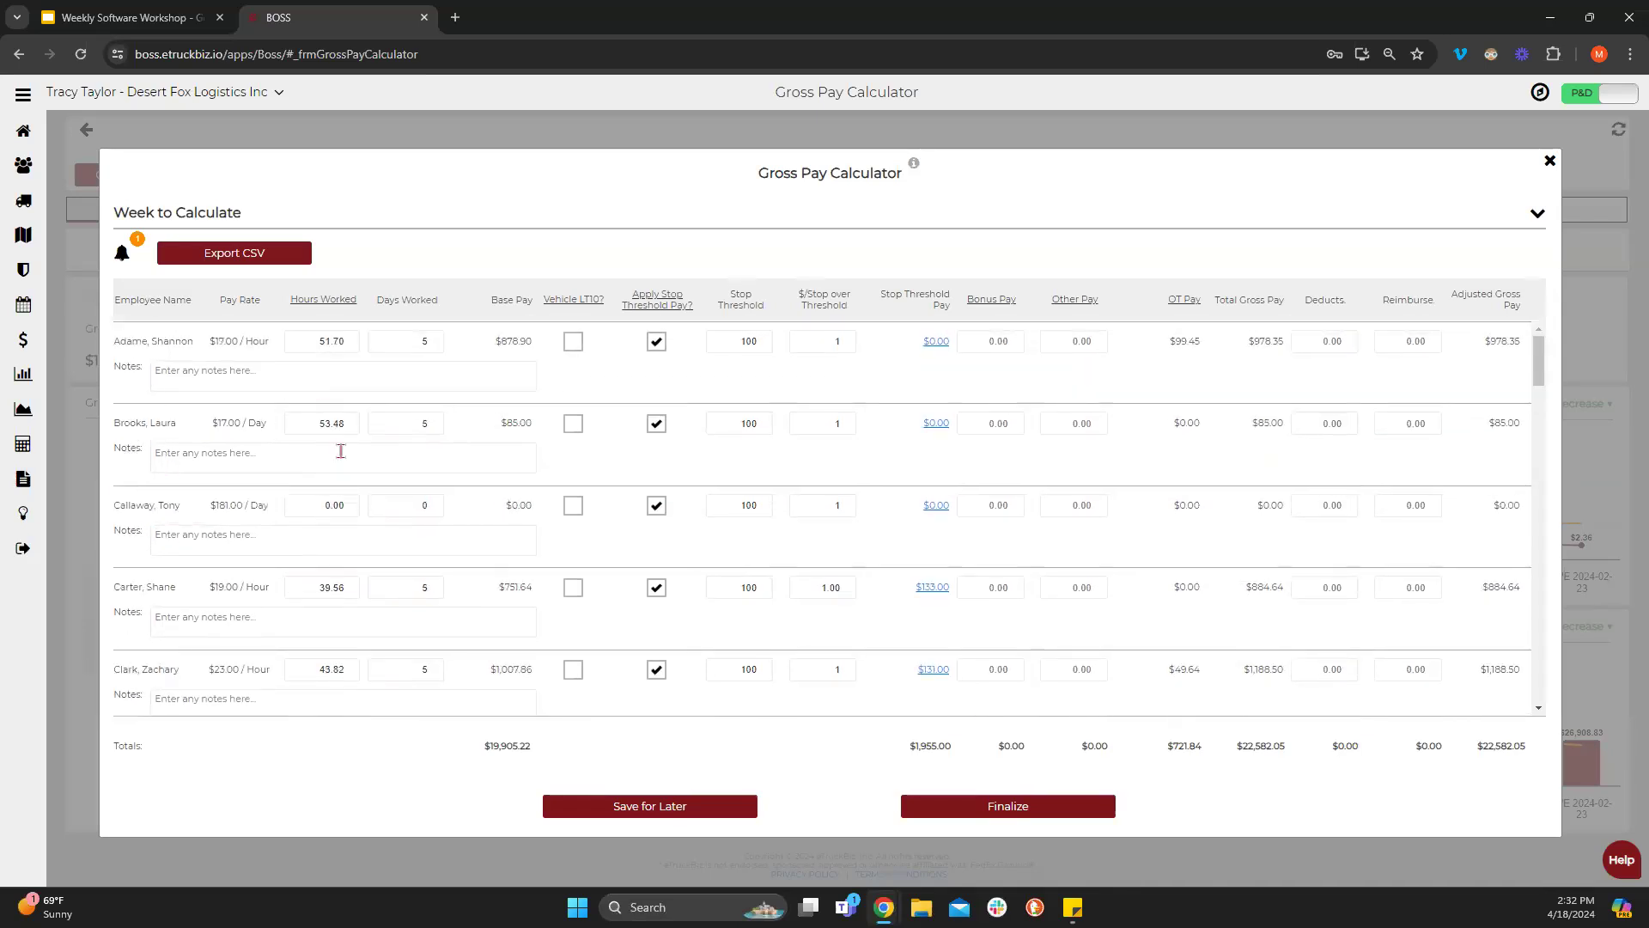
{"action": "scroll", "coordinate": [331, 644], "scroll_direction": "down", "scroll_amount": 1}
{"action": "scroll", "coordinate": [331, 644], "scroll_direction": "down", "scroll_amount": 3}
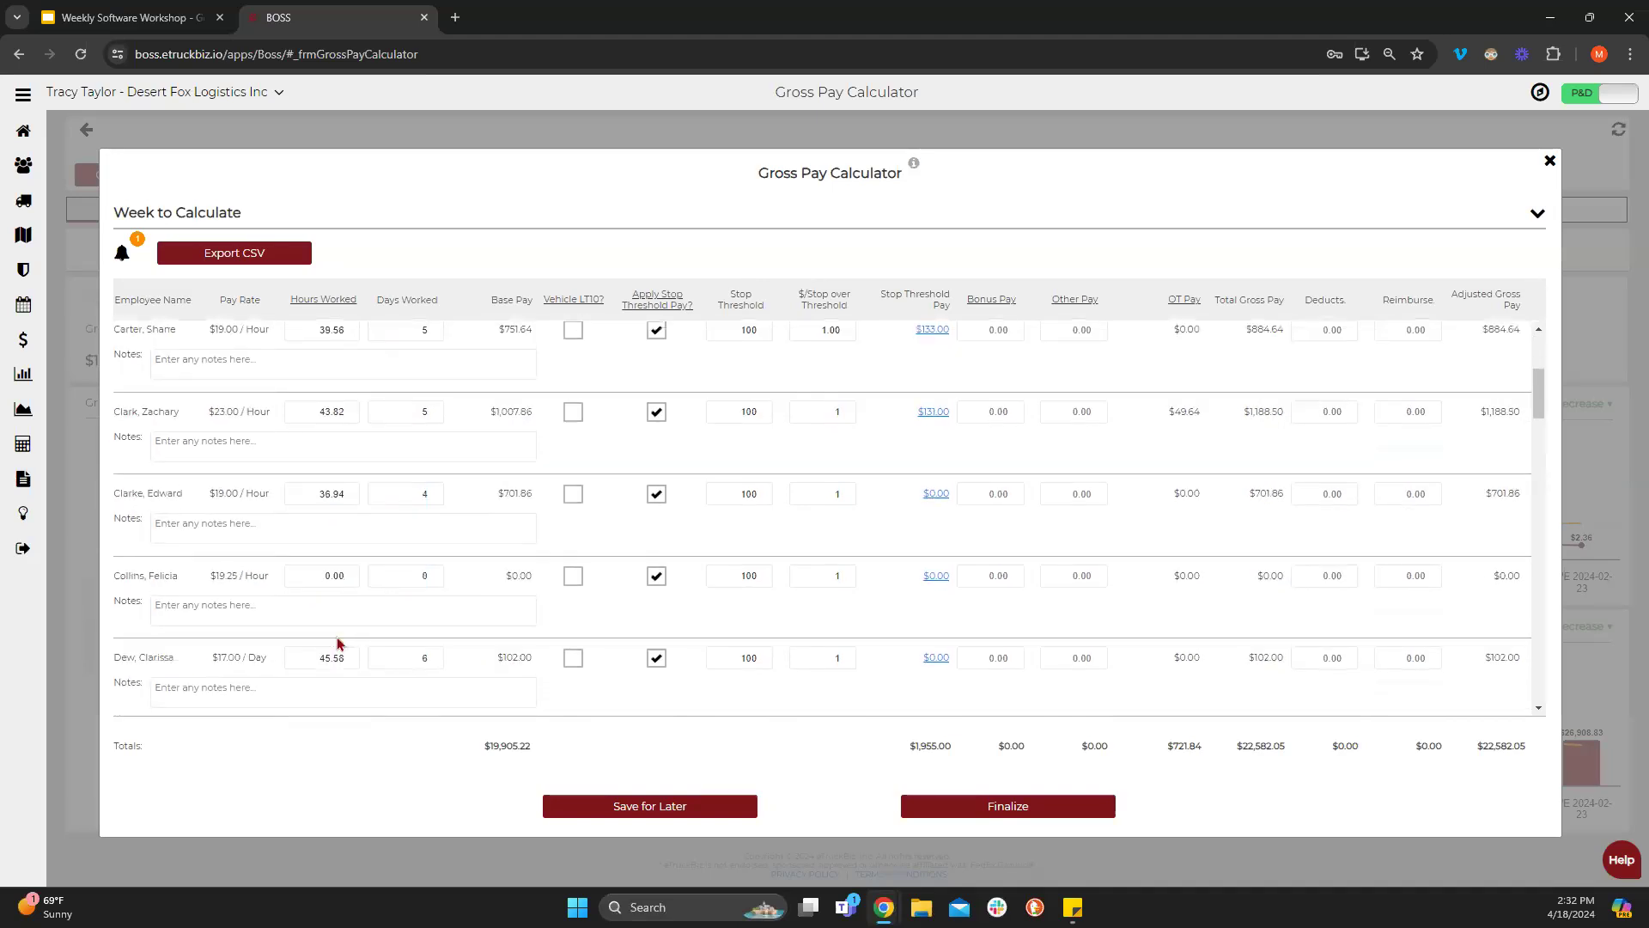
{"action": "scroll", "coordinate": [337, 639], "scroll_direction": "down", "scroll_amount": 8}
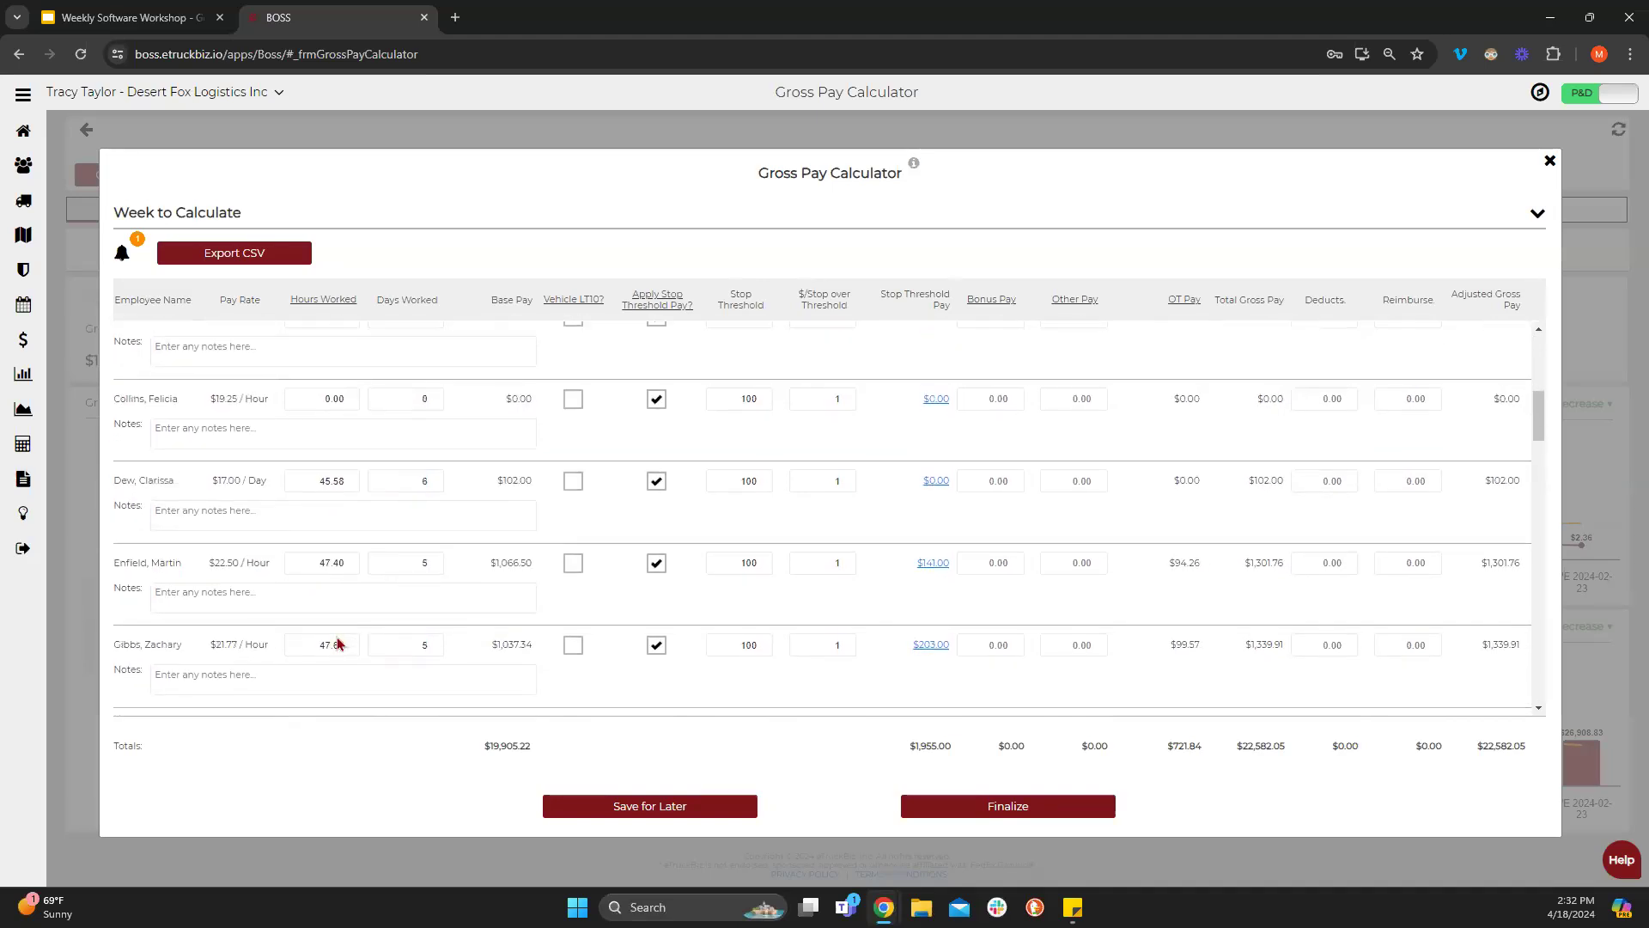
{"action": "scroll", "coordinate": [337, 632], "scroll_direction": "down", "scroll_amount": 5}
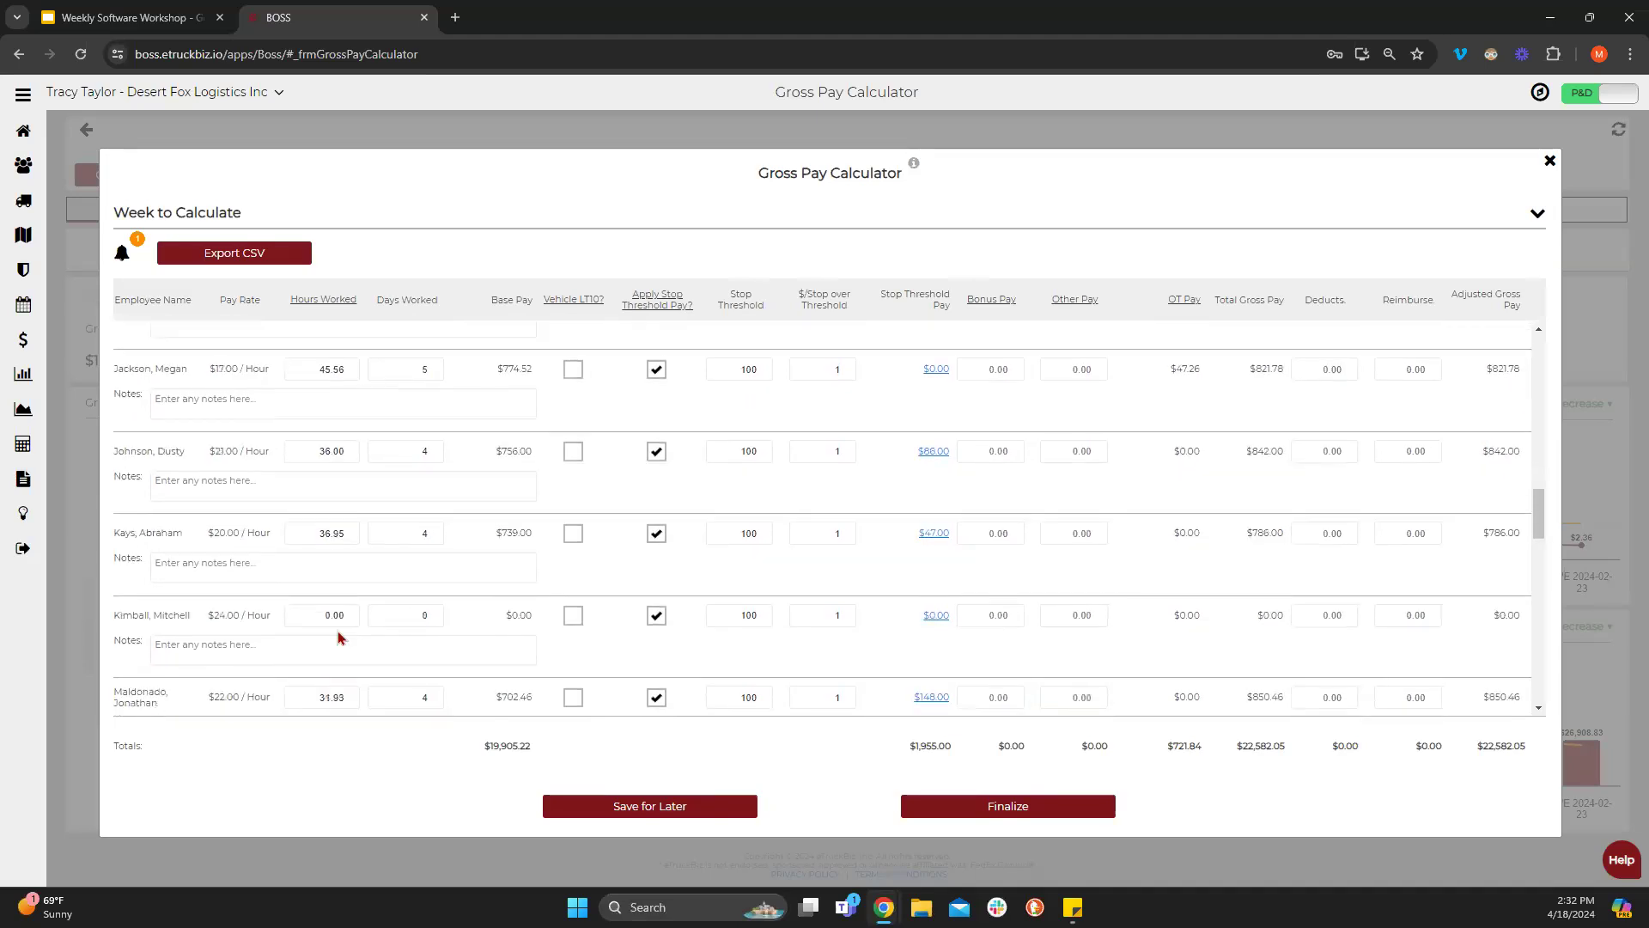
{"action": "scroll", "coordinate": [889, 697], "scroll_direction": "down", "scroll_amount": 2}
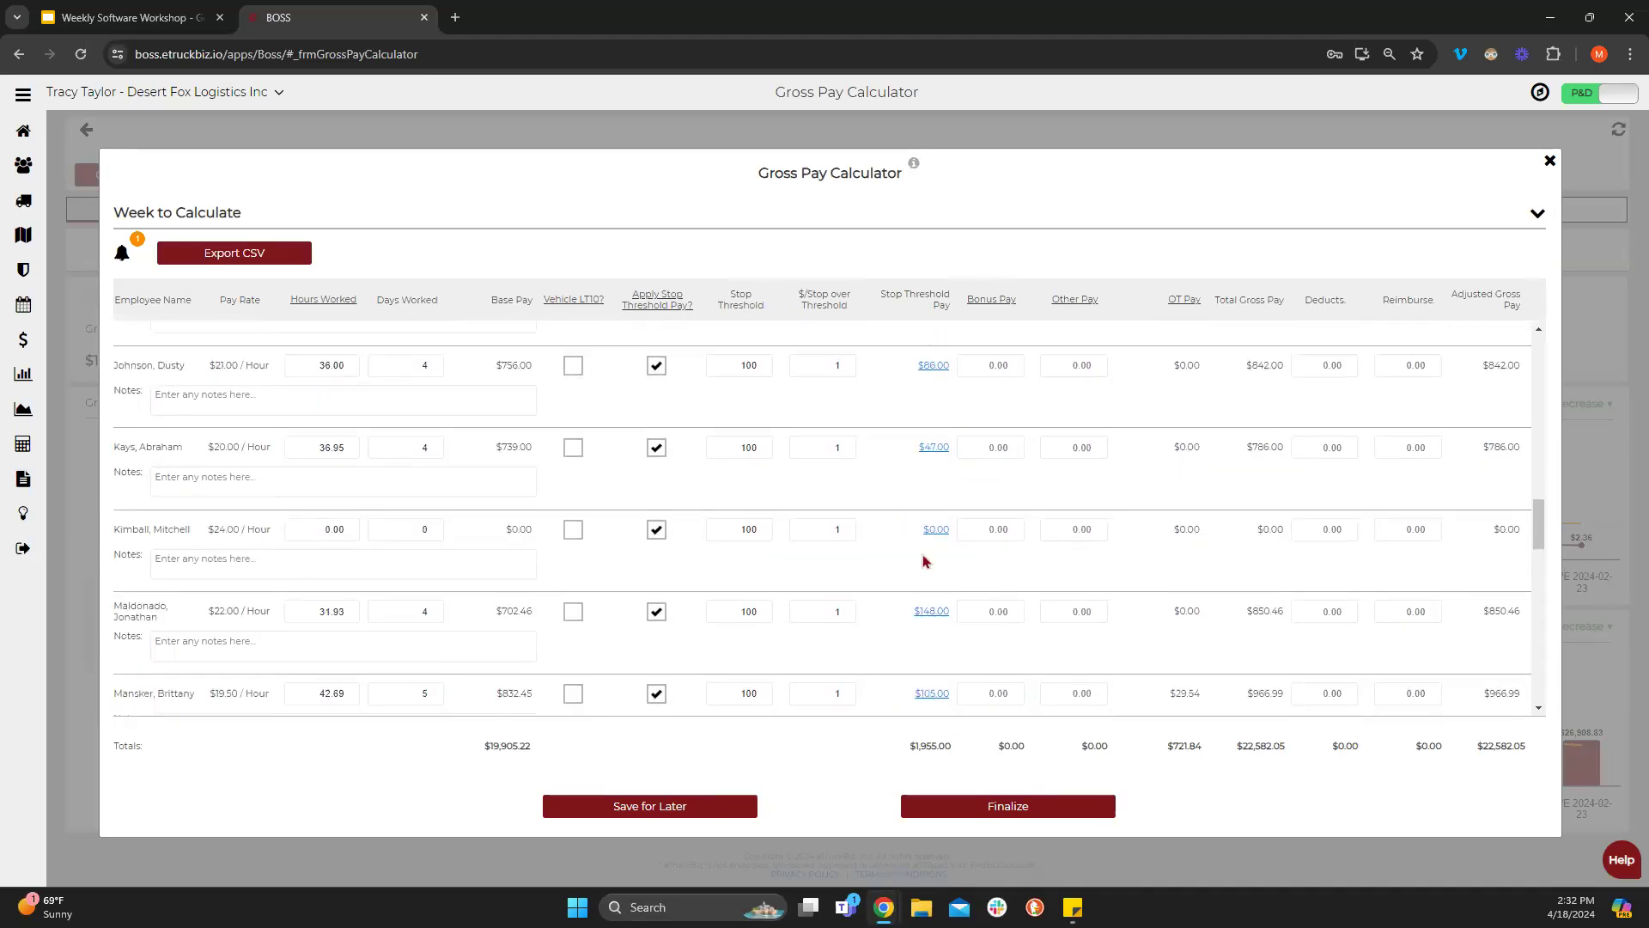
{"action": "scroll", "coordinate": [1065, 607], "scroll_direction": "down", "scroll_amount": 3}
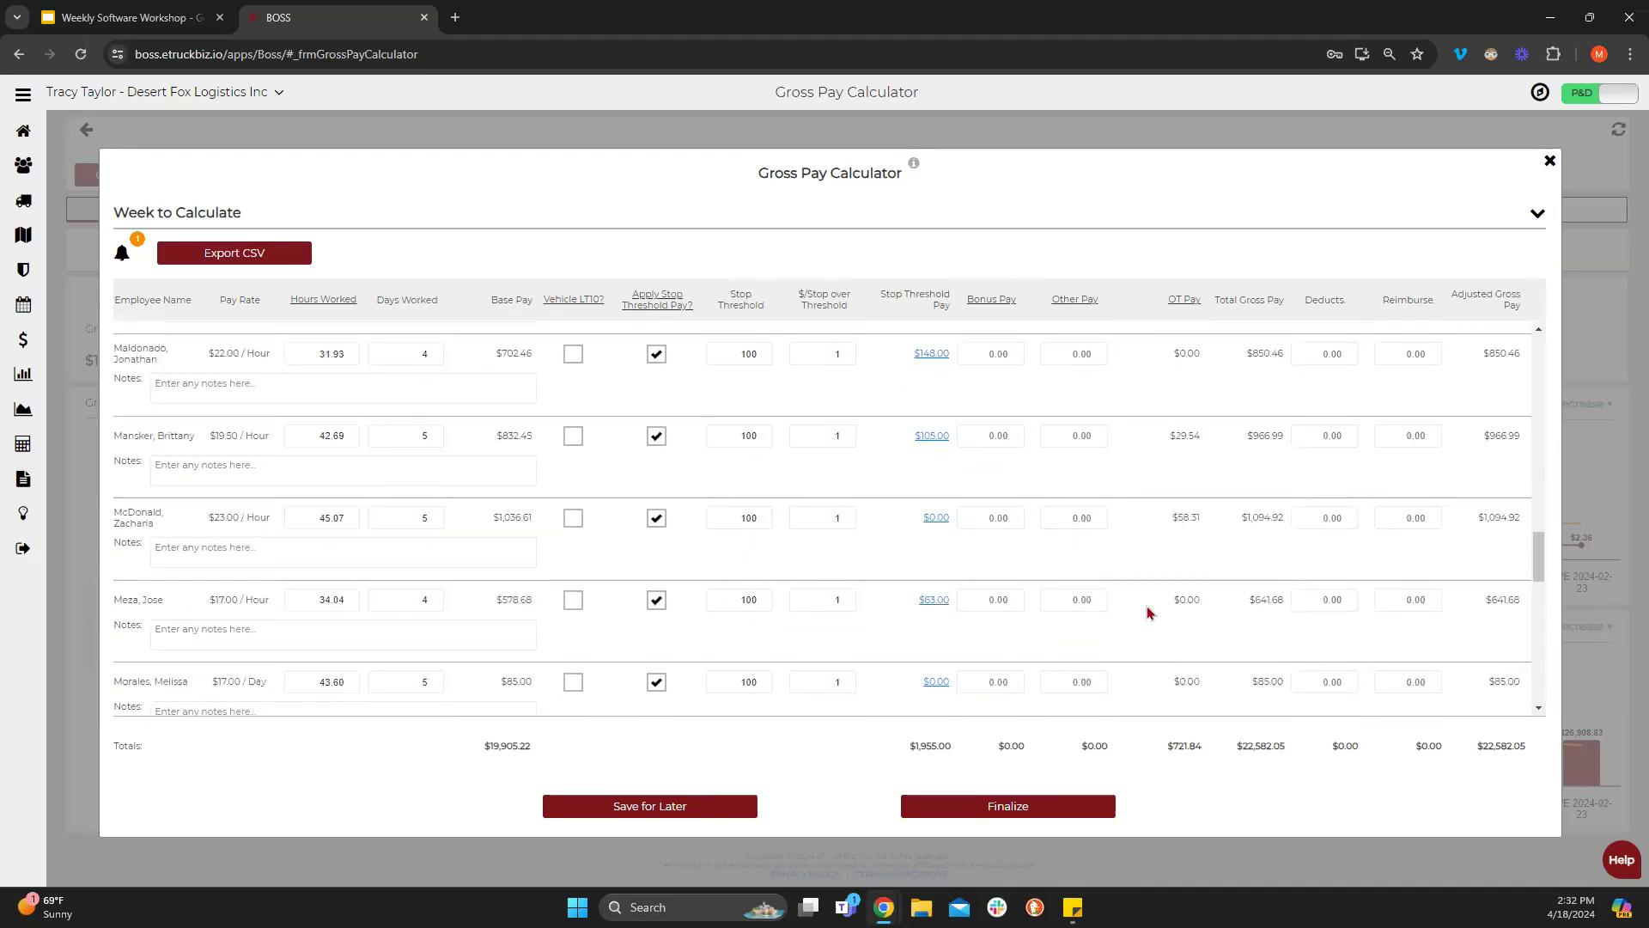
{"action": "left_click", "coordinate": [1328, 600]}
{"action": "type", "text": "50"}
{"action": "key", "text": "Return"}
Enter a deduction of 50 for the hourly employee with 45.04 hours worked.
{"action": "scroll", "coordinate": [1336, 599], "scroll_direction": "down", "scroll_amount": 3}
{"action": "scroll", "coordinate": [1338, 597], "scroll_direction": "down", "scroll_amount": 3}
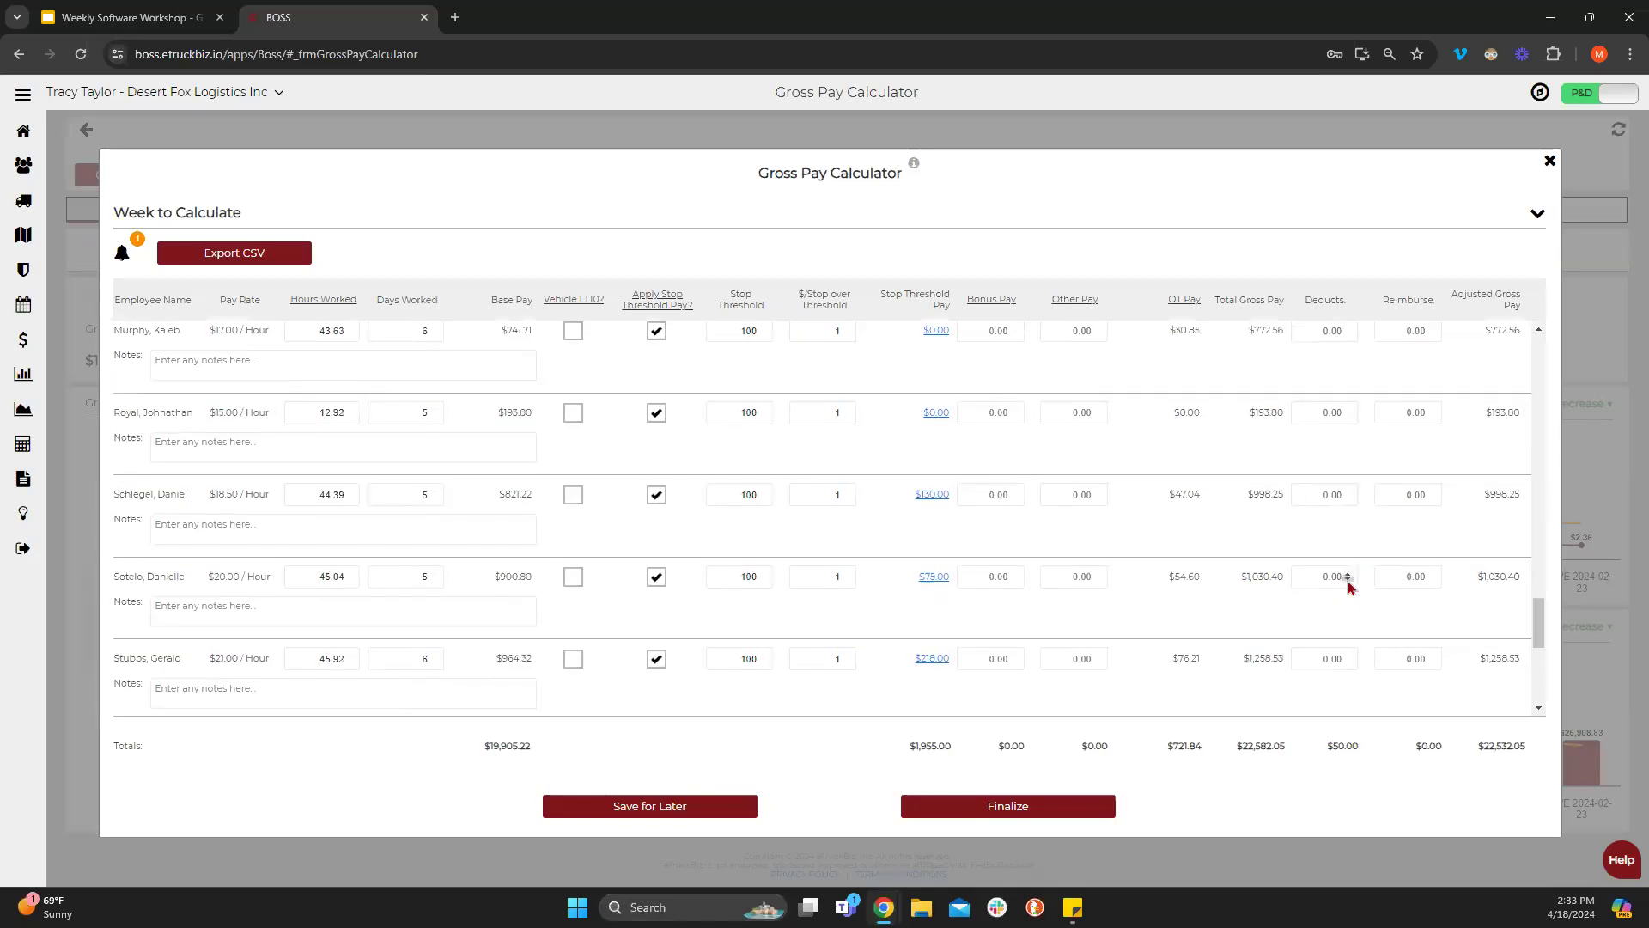
{"action": "type", "text": "50"}
{"action": "key", "text": "Return"}
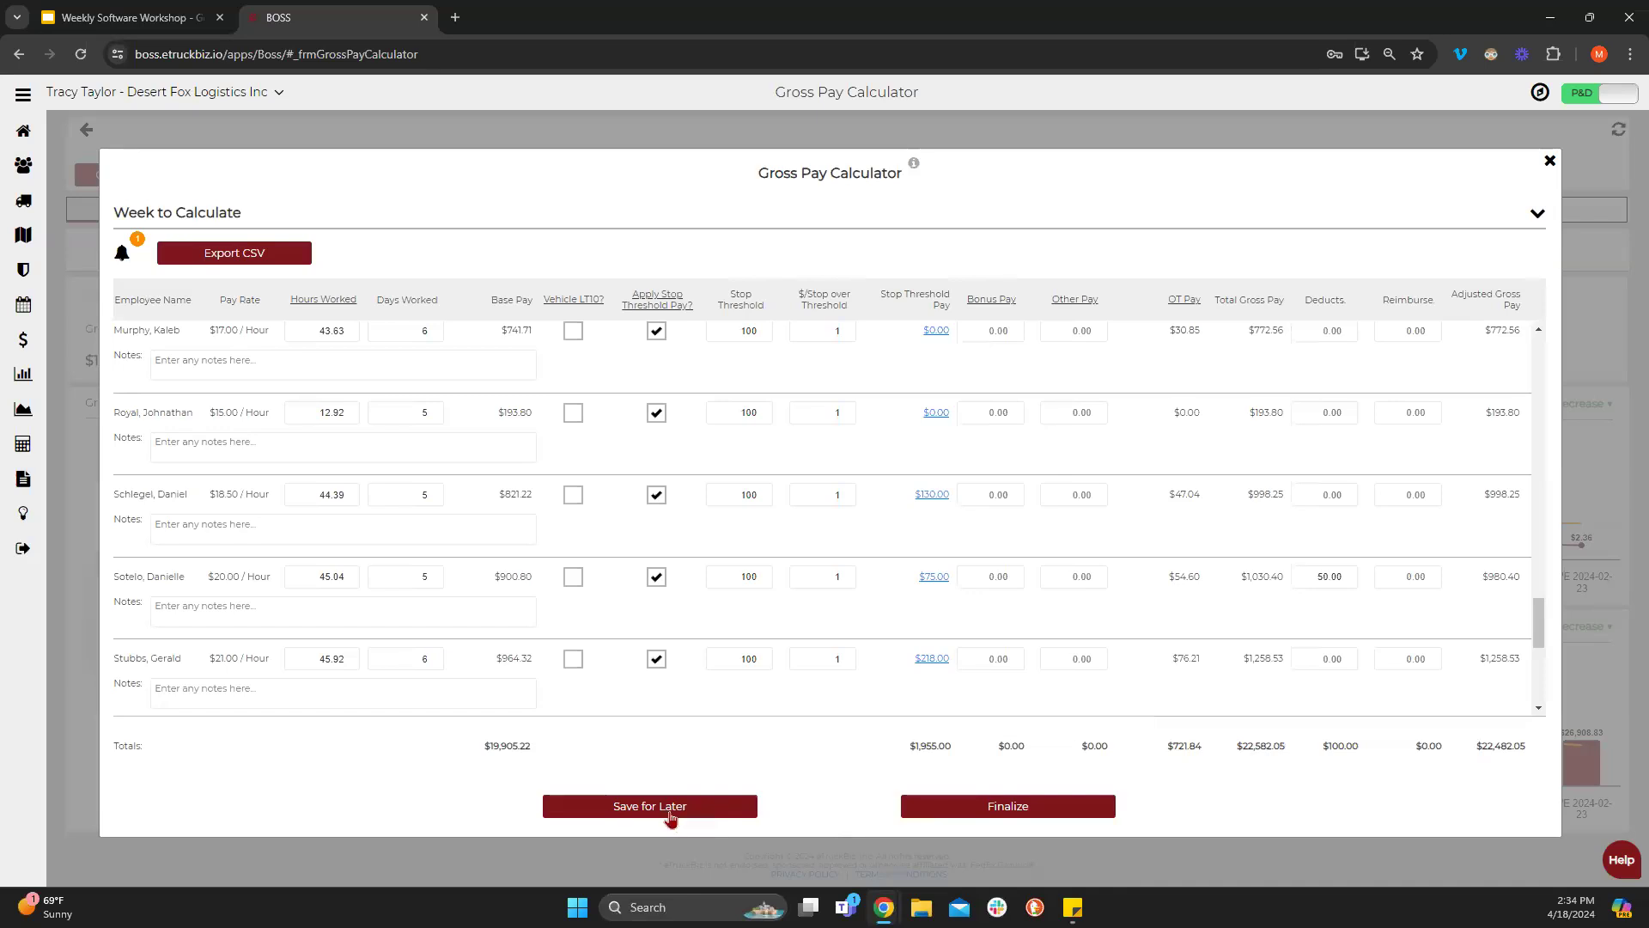
Save the adjusted gross pay calculations for week ending 04/12/2024 for later.
{"action": "left_click", "coordinate": [671, 812]}
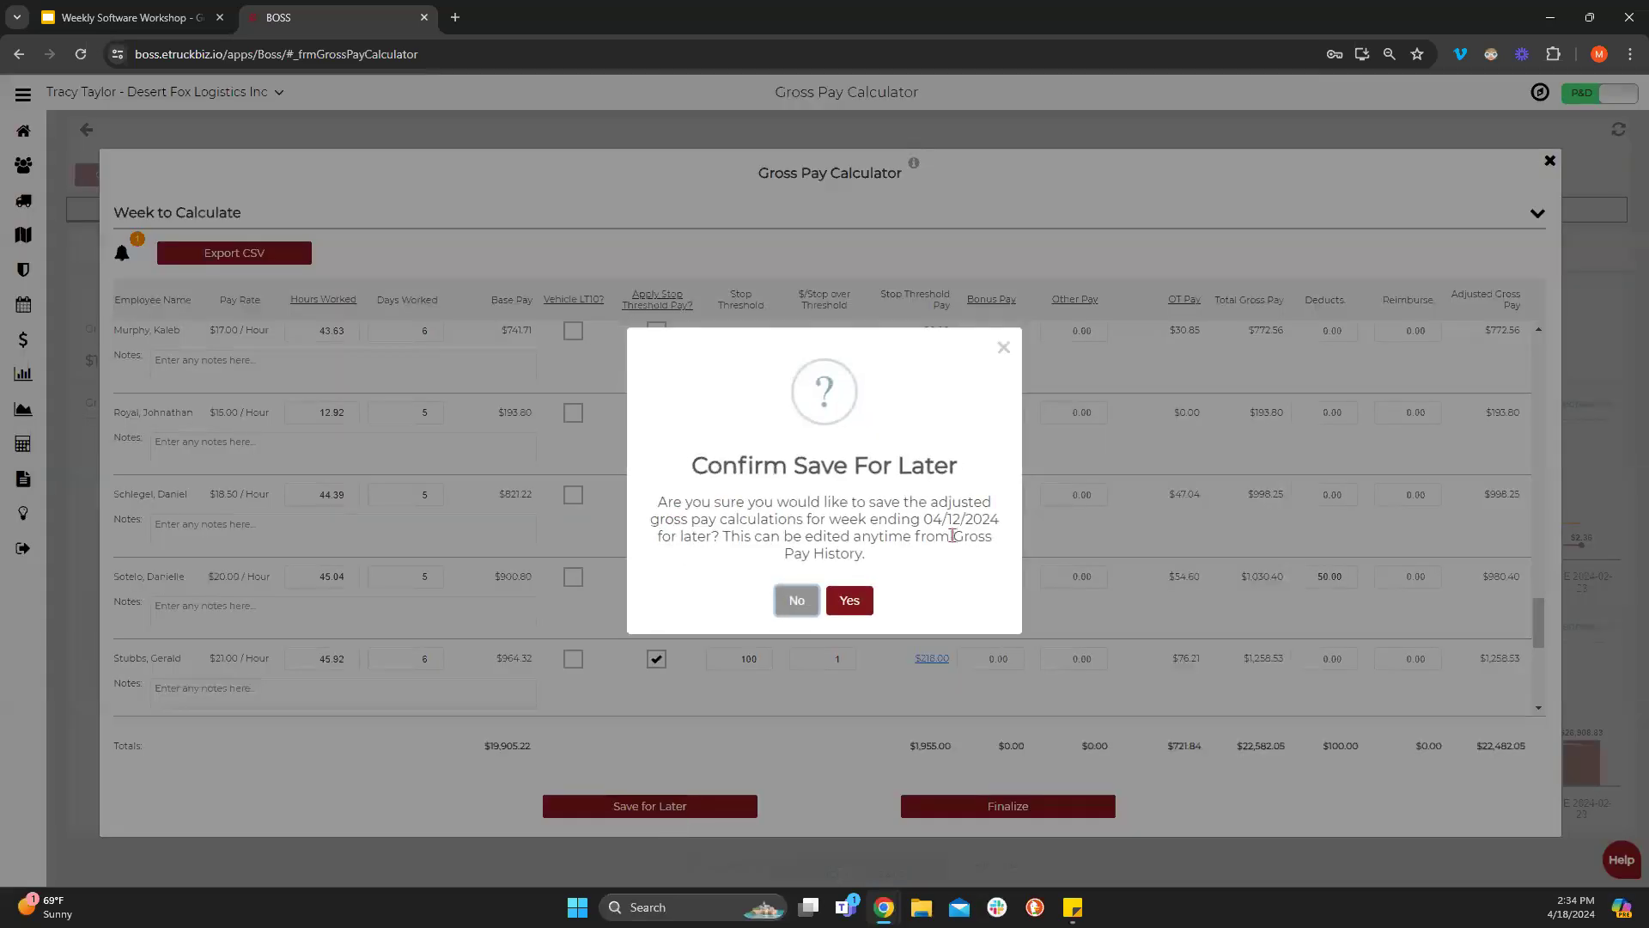
{"action": "left_click", "coordinate": [849, 601]}
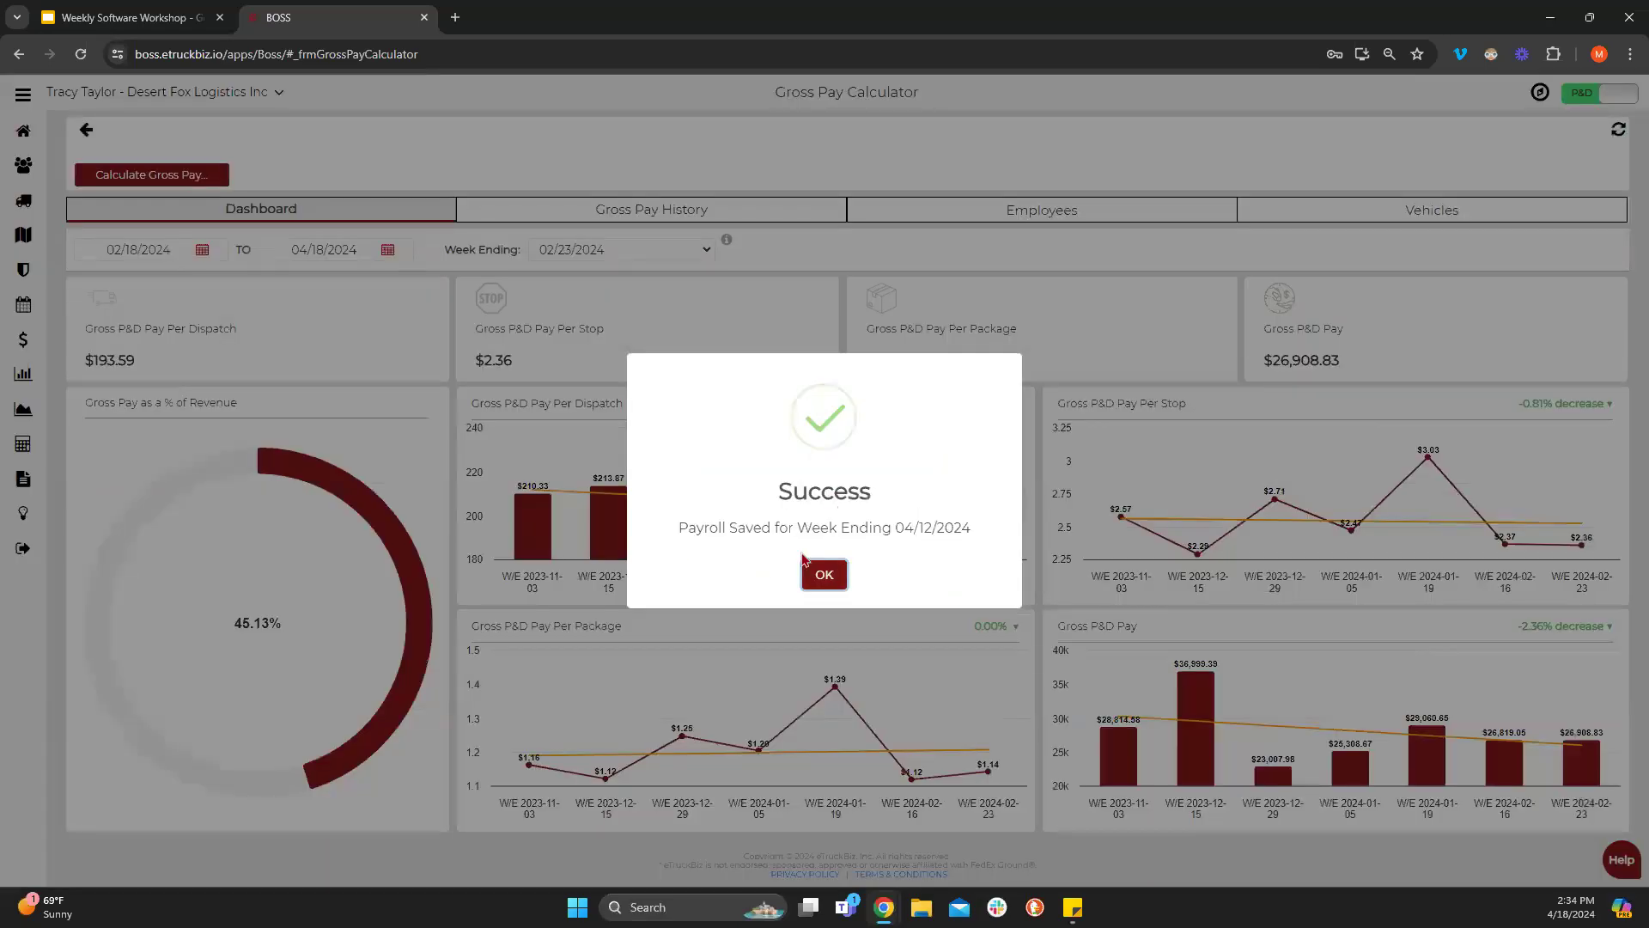
{"action": "left_click", "coordinate": [823, 575]}
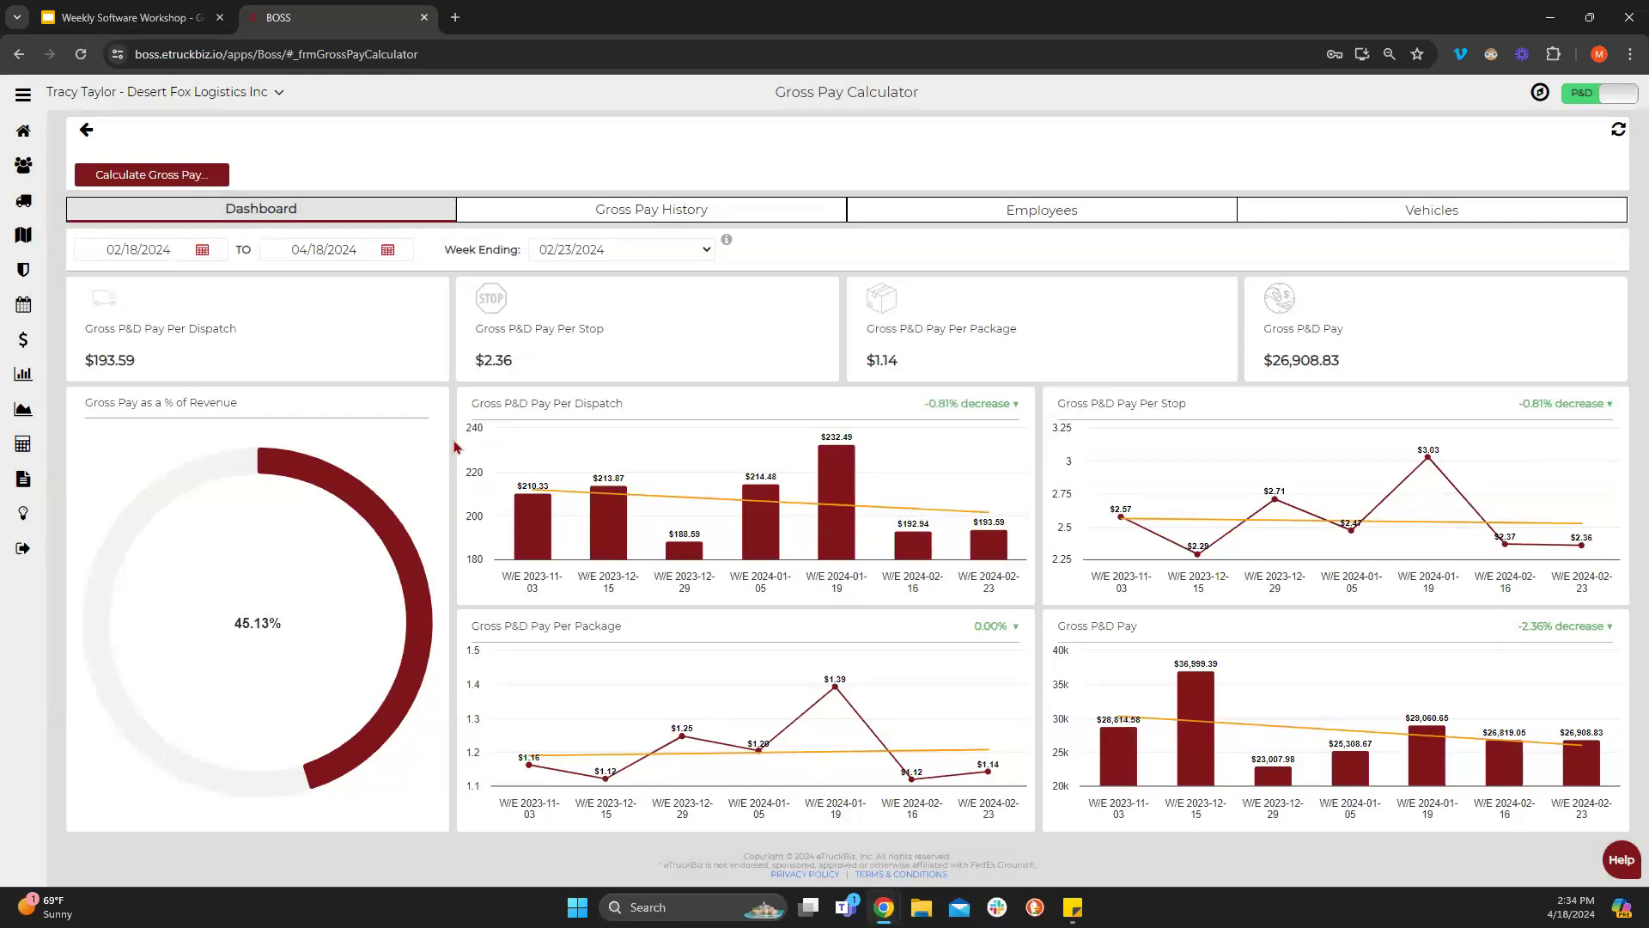
Open the saved week ending 04/12/2024 from Gross Pay History and finalize its adjusted gross pay.
{"action": "left_click", "coordinate": [636, 211]}
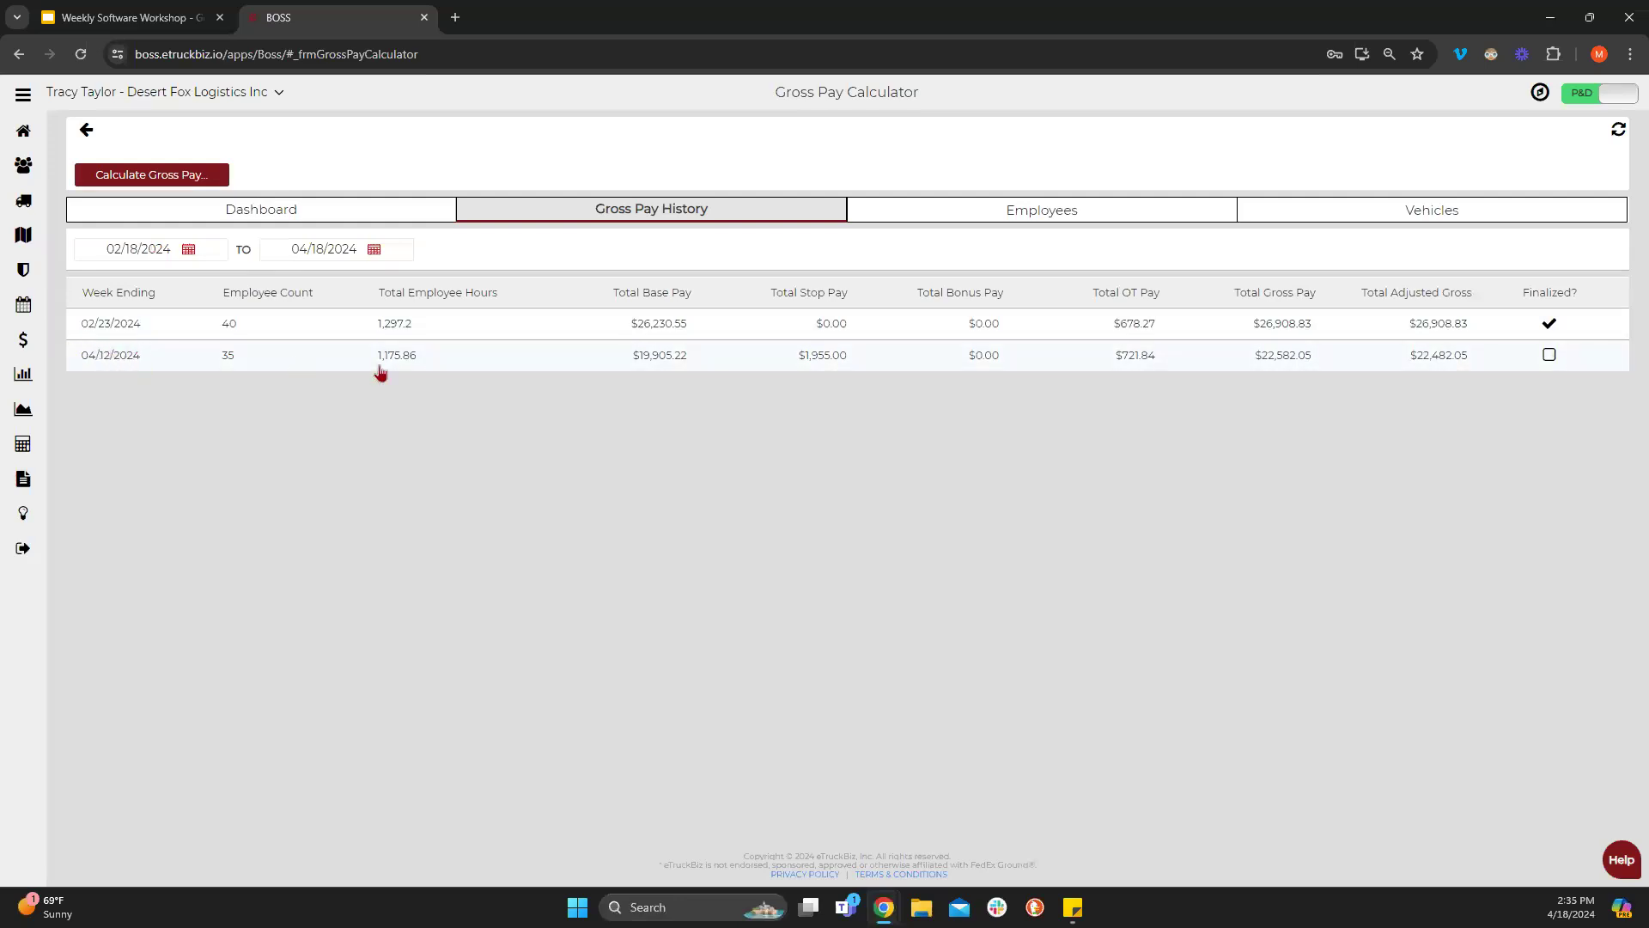
{"action": "left_click", "coordinate": [499, 364]}
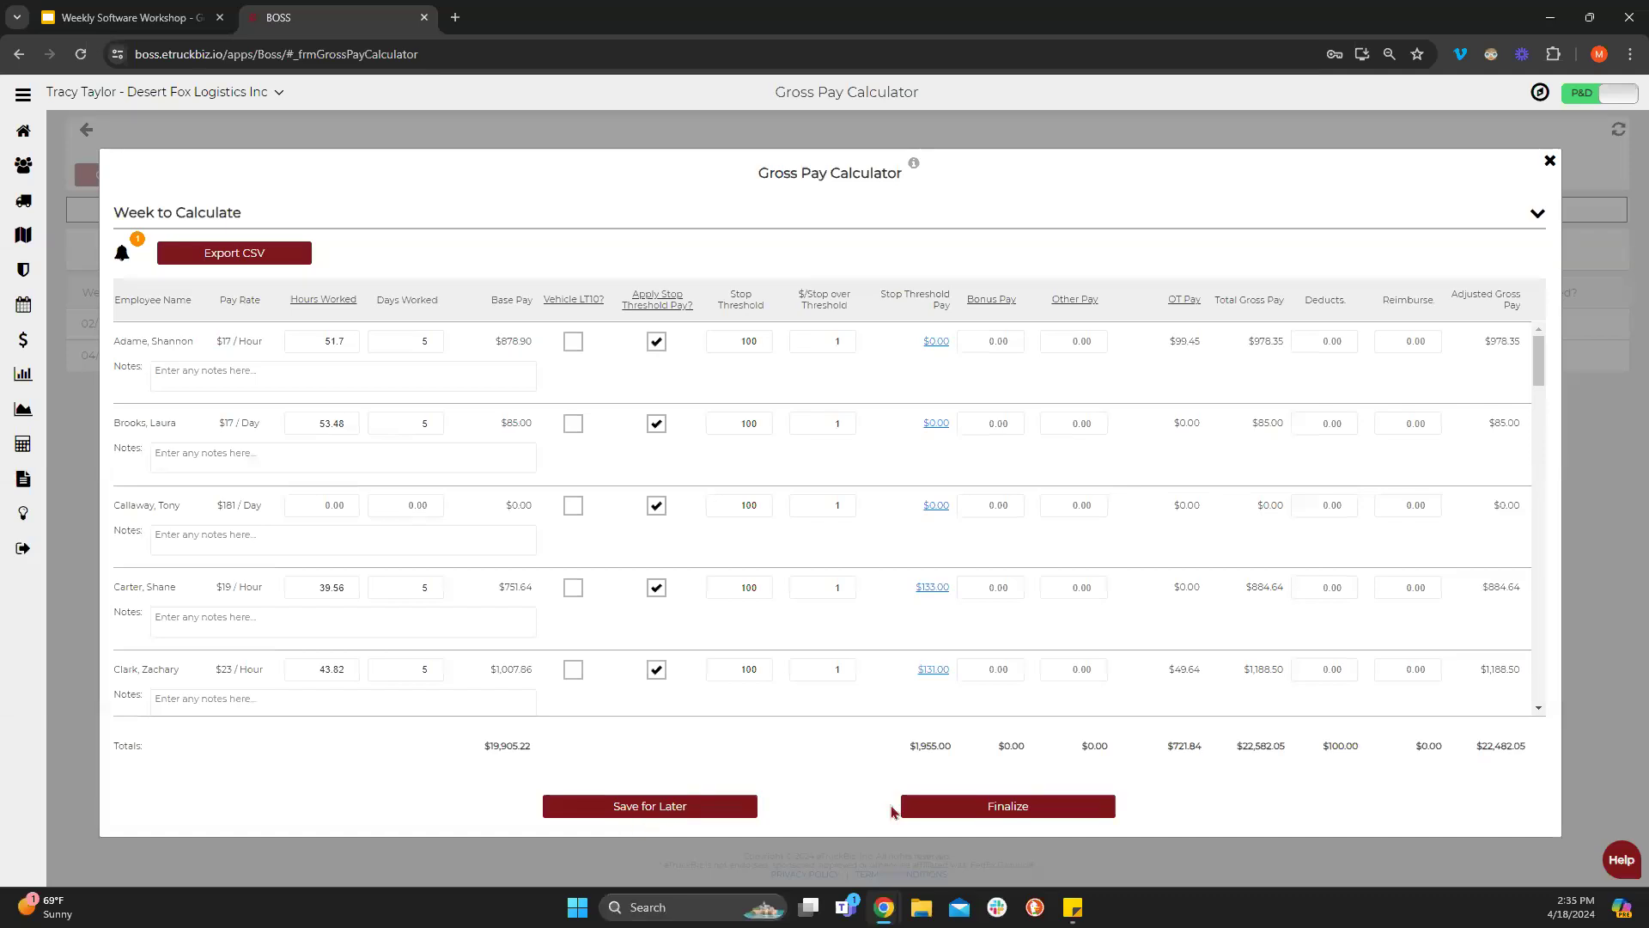
{"action": "left_click", "coordinate": [952, 809]}
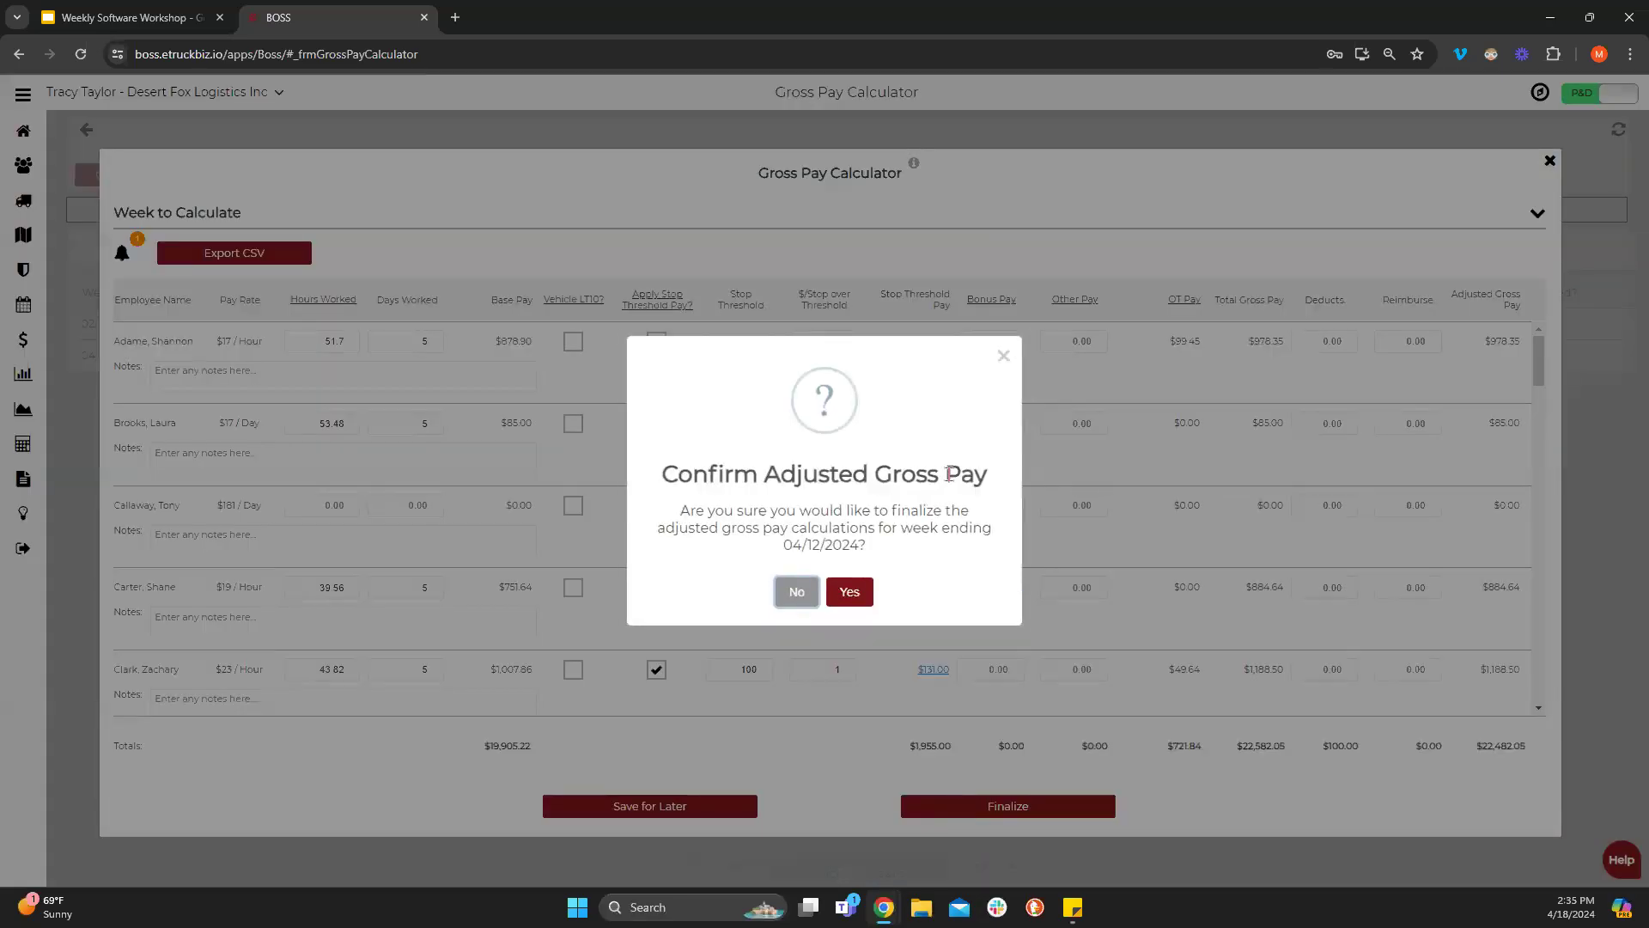
{"action": "left_click", "coordinate": [849, 593]}
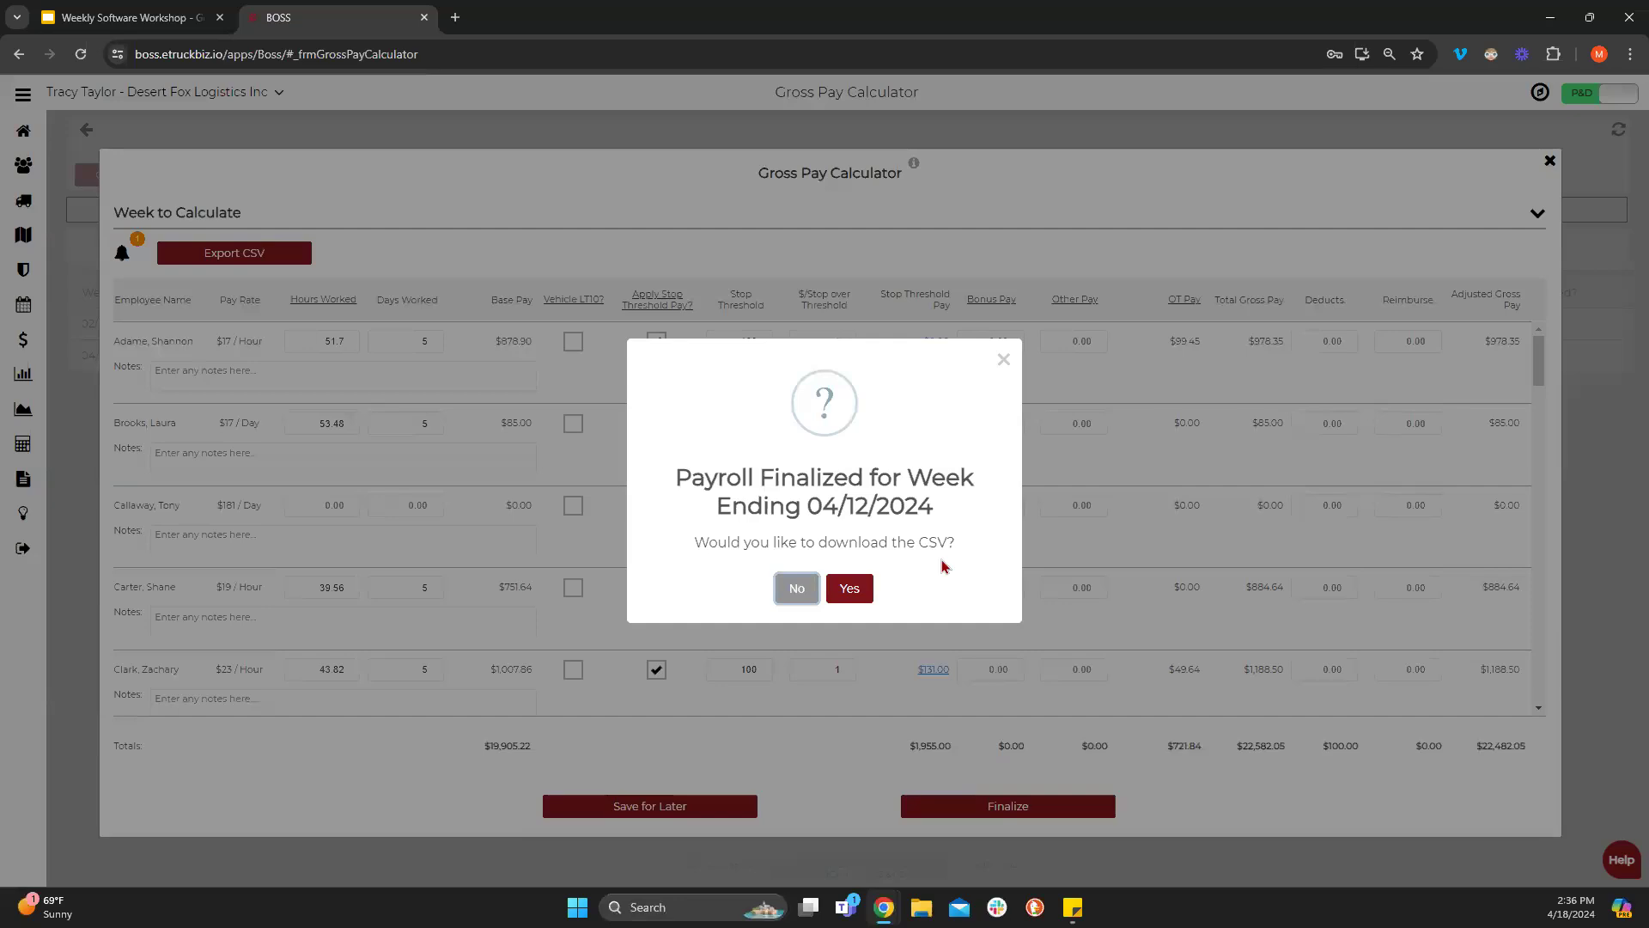
Download the finalized payroll as a CSV, maximize it in Excel and widen its columns.
{"action": "left_click", "coordinate": [850, 586]}
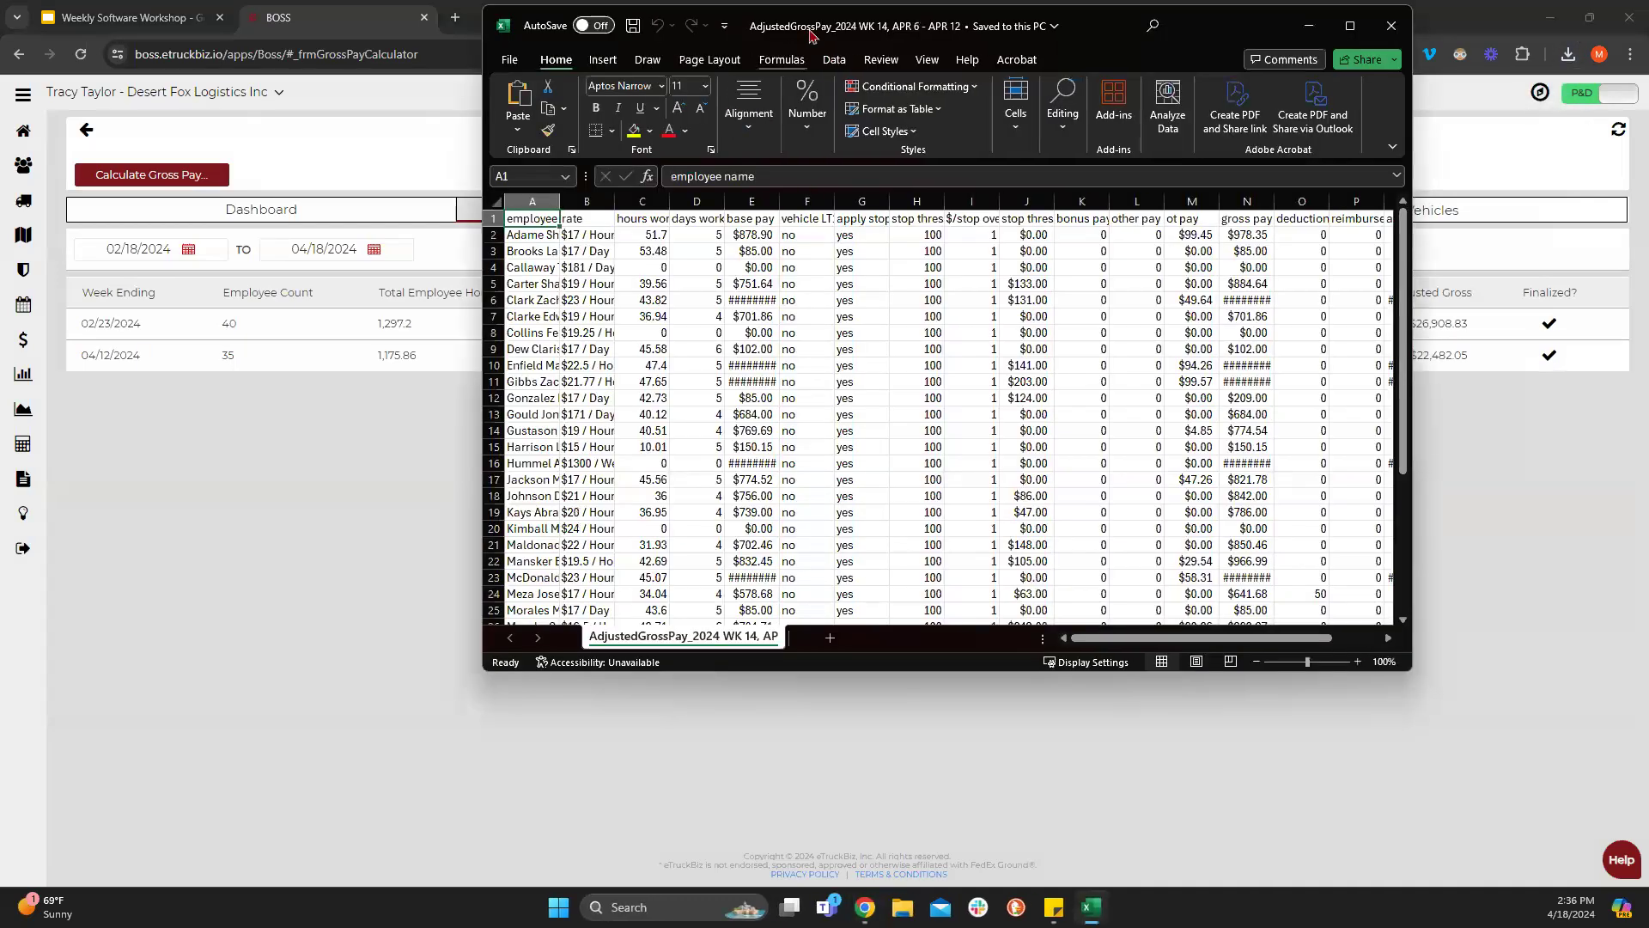
{"action": "left_click_drag", "start_coordinate": [810, 35], "coordinate": [795, 2]}
{"action": "left_click_drag", "start_coordinate": [49, 196], "coordinate": [1001, 196]}
{"action": "left_click", "coordinate": [897, 392]}
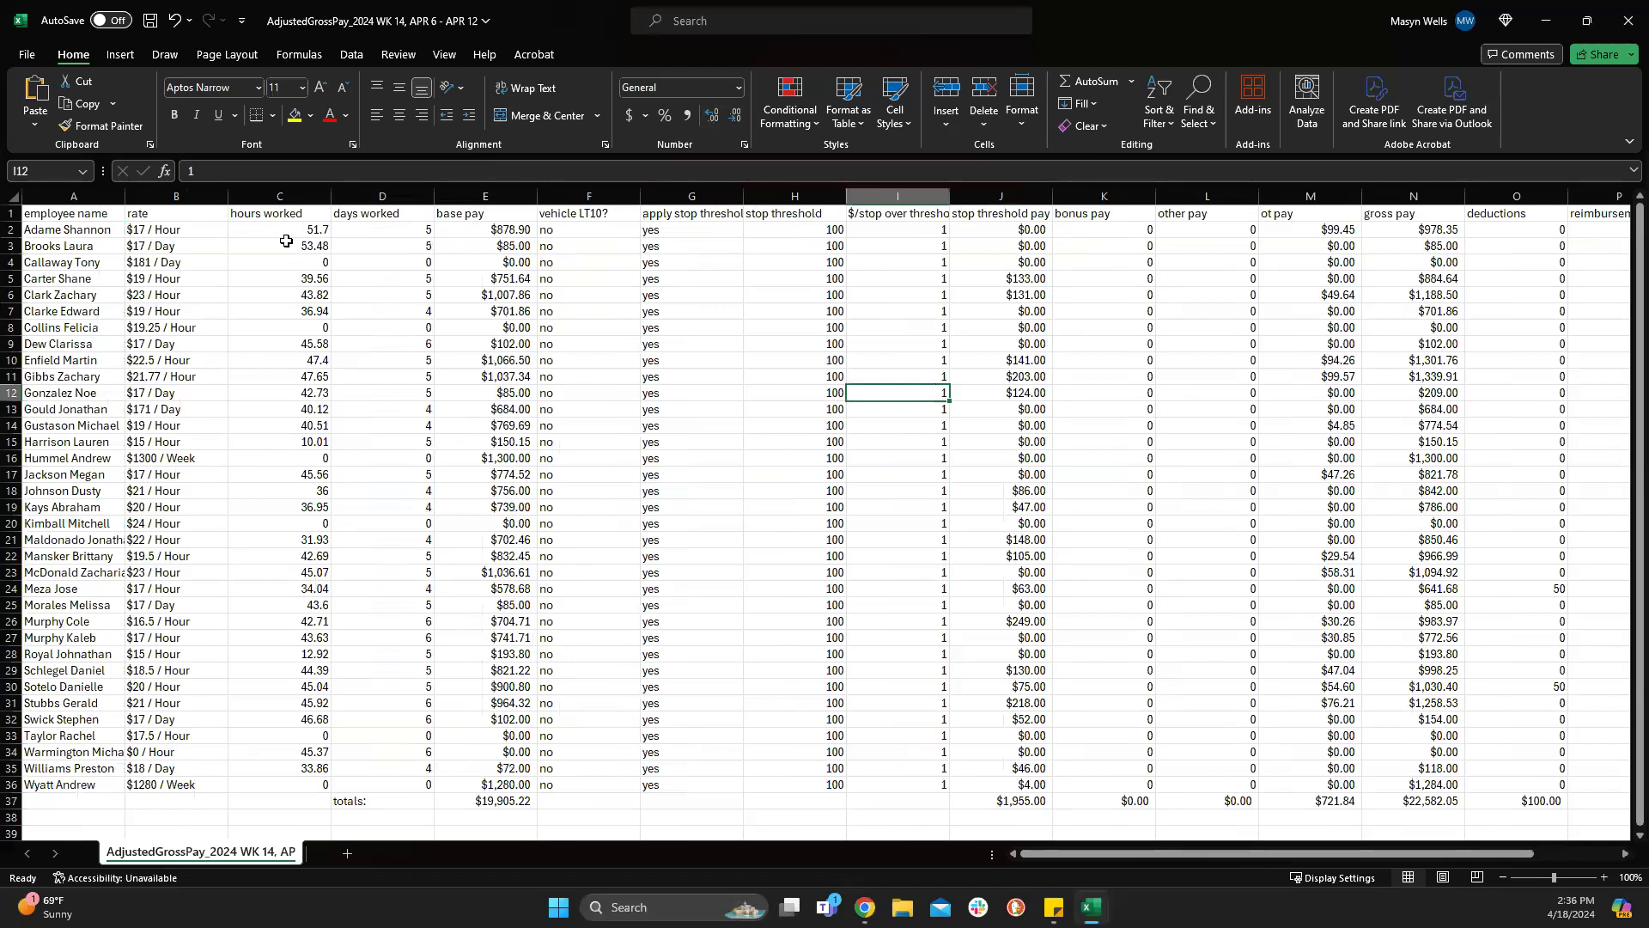
Review the exported hours, pay, deduction and adjusted gross pay columns with their totals, and close the file without saving.
{"action": "left_click_drag", "start_coordinate": [283, 230], "coordinate": [1582, 279]}
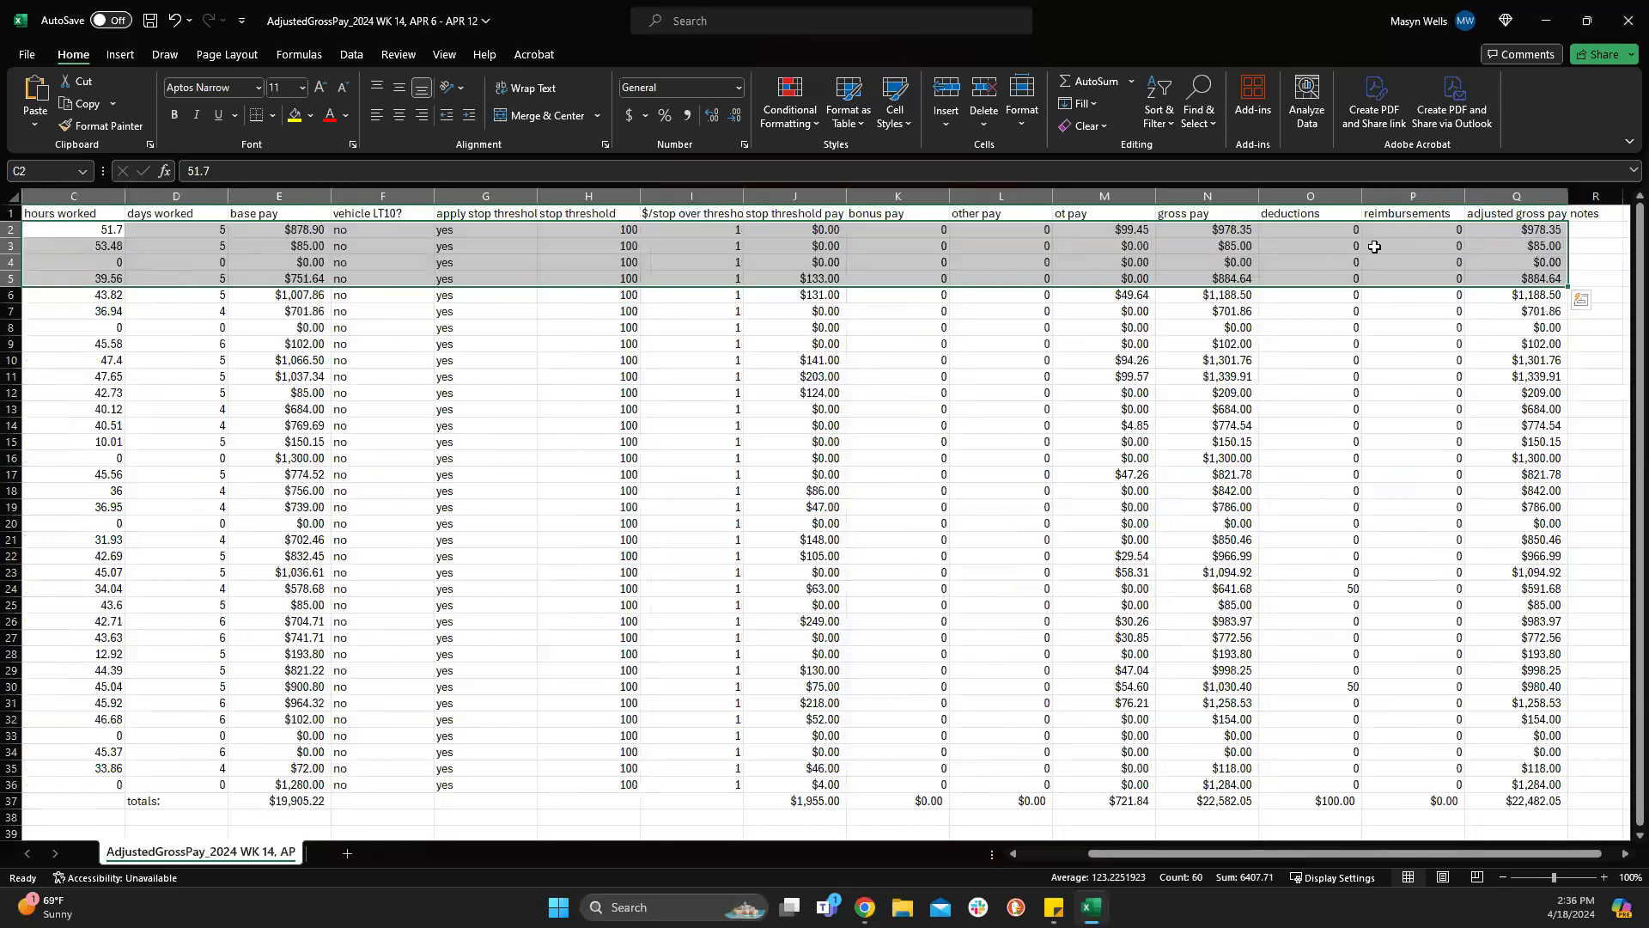
{"action": "scroll", "coordinate": [1010, 554], "scroll_direction": "down", "scroll_amount": 2}
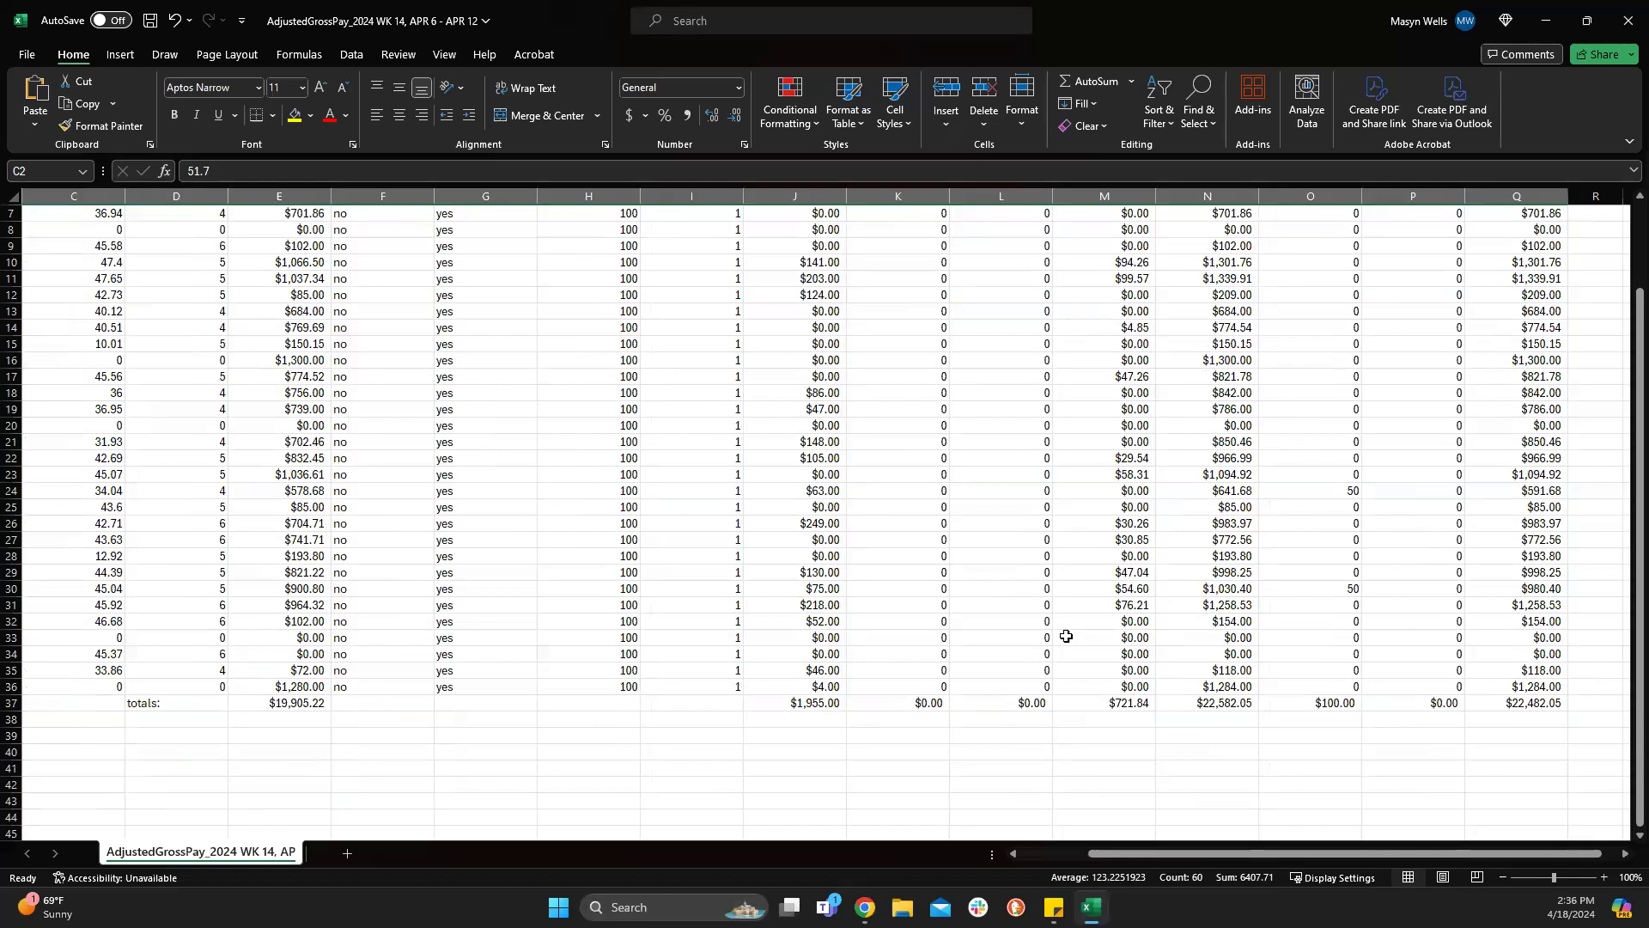
{"action": "scroll", "coordinate": [710, 527], "scroll_direction": "up", "scroll_amount": 2}
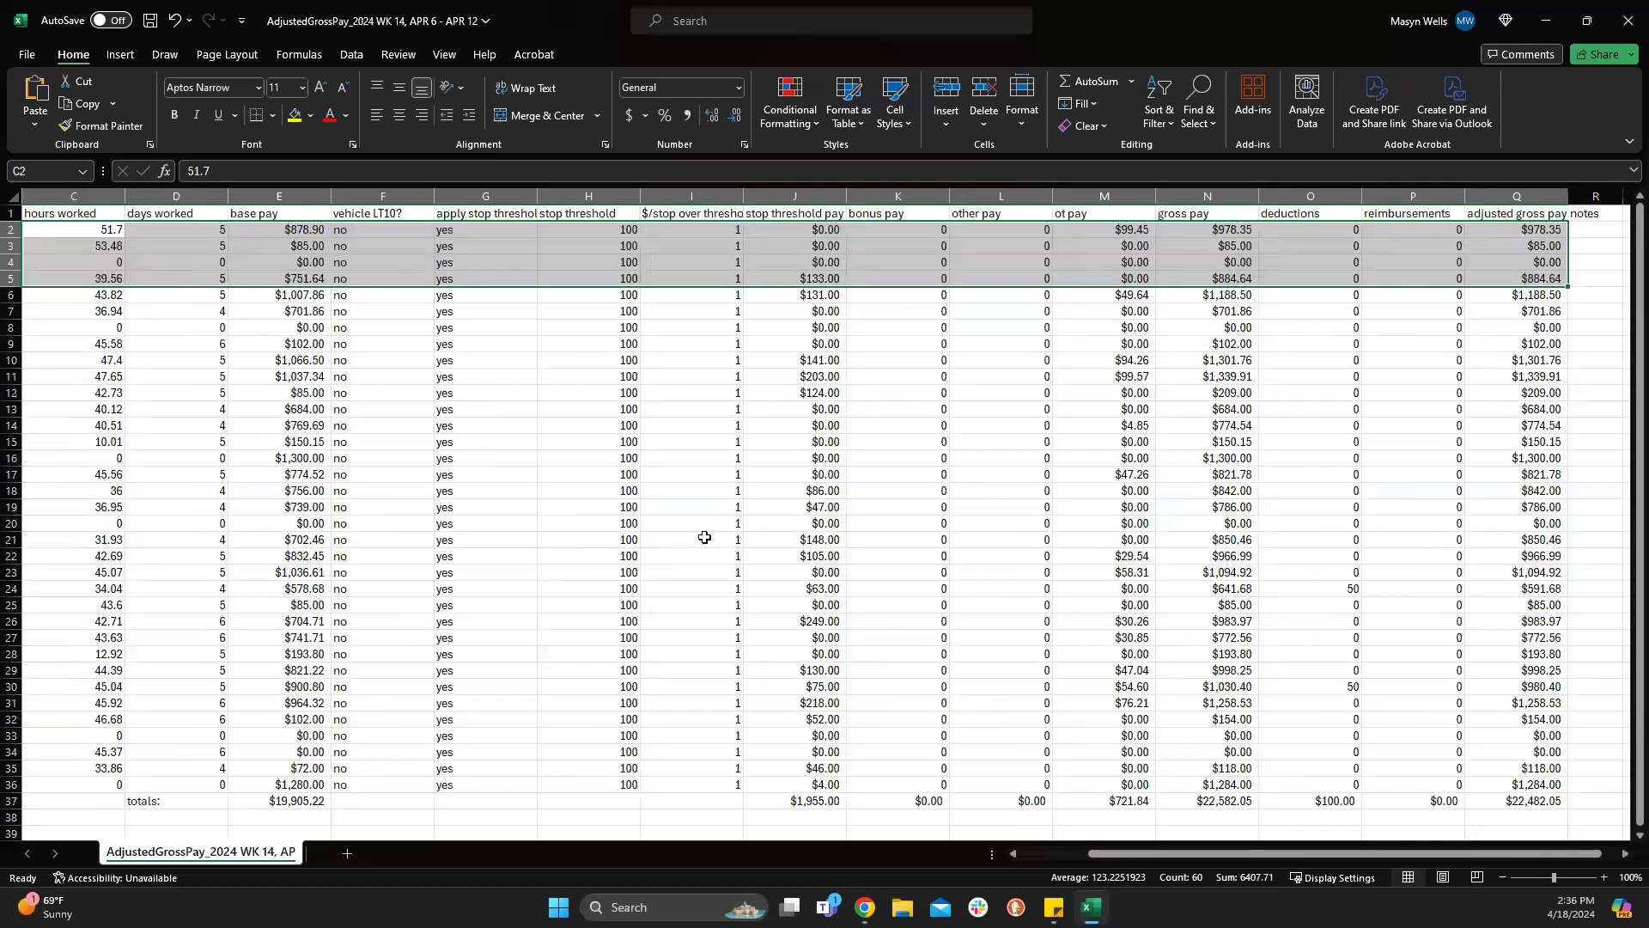
{"action": "left_click", "coordinate": [381, 343]}
{"action": "left_click_drag", "start_coordinate": [1212, 856], "coordinate": [1145, 856]}
{"action": "left_click", "coordinate": [1629, 21]}
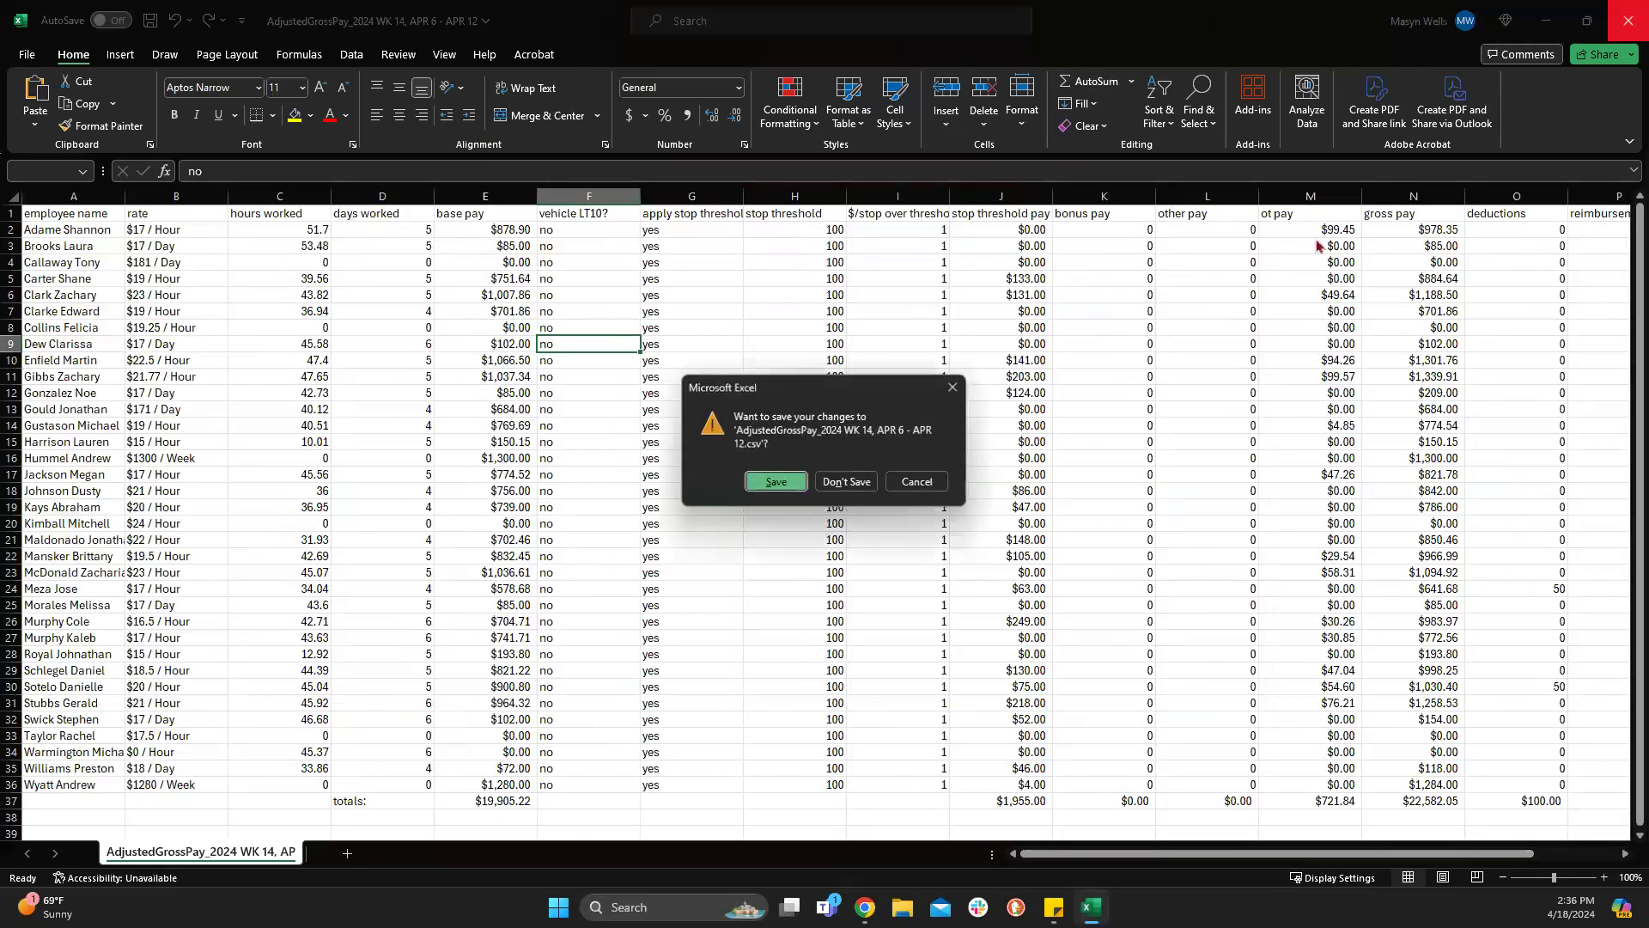
{"action": "left_click", "coordinate": [862, 484]}
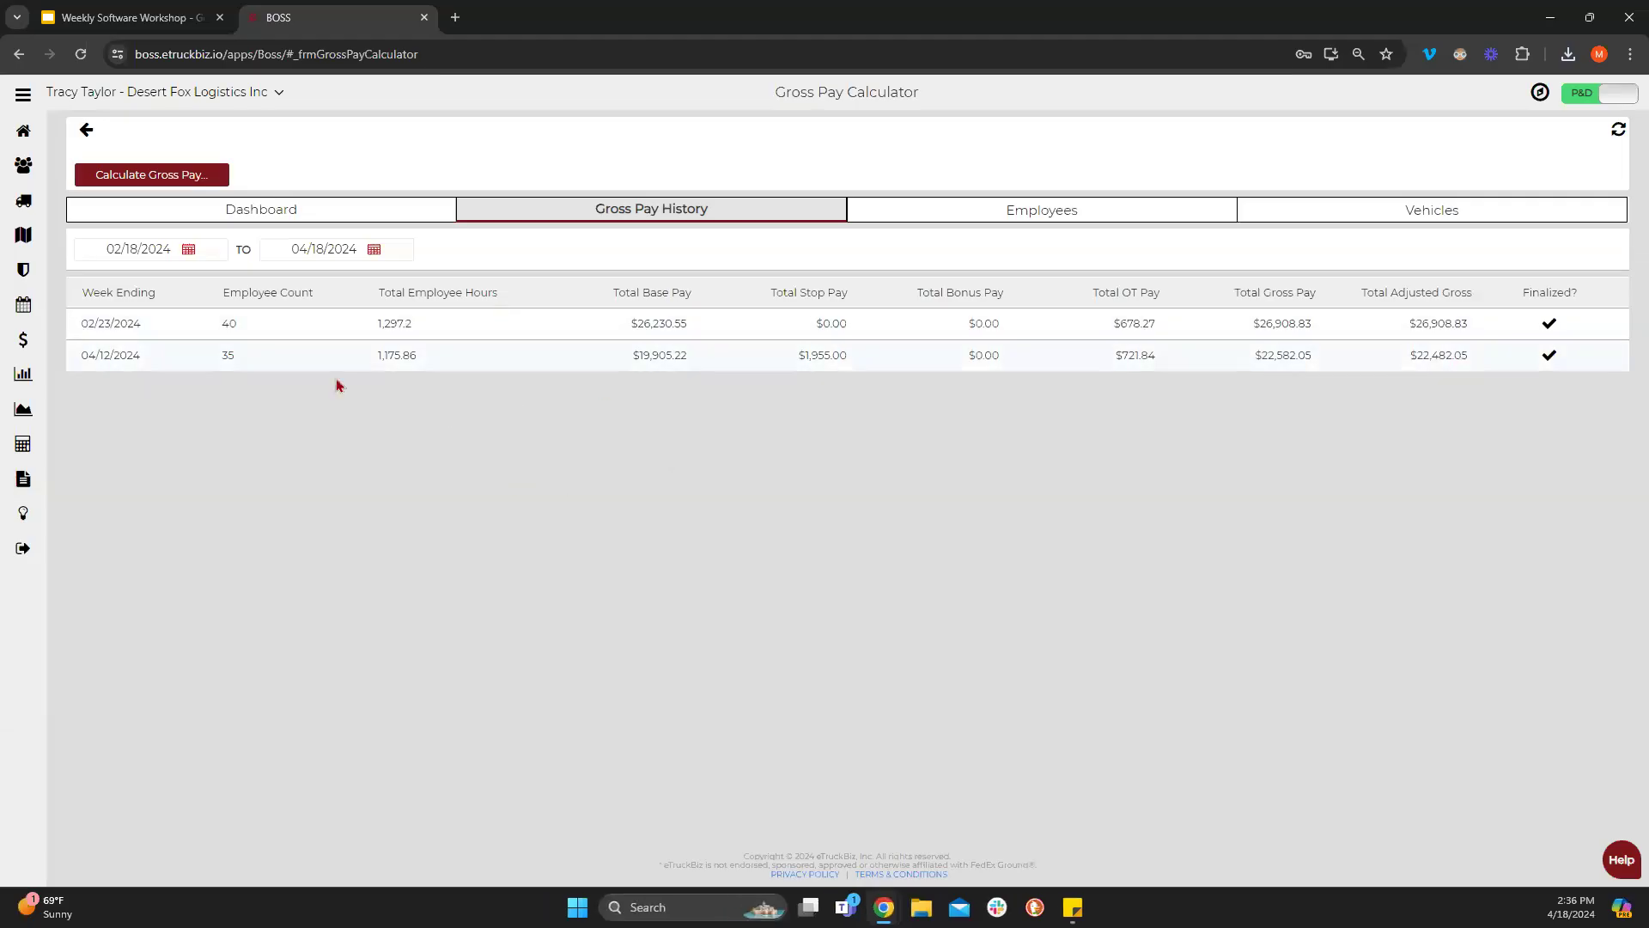
Return to the Gross Pay Calculator dashboard and refresh its data.
{"action": "left_click", "coordinate": [260, 210]}
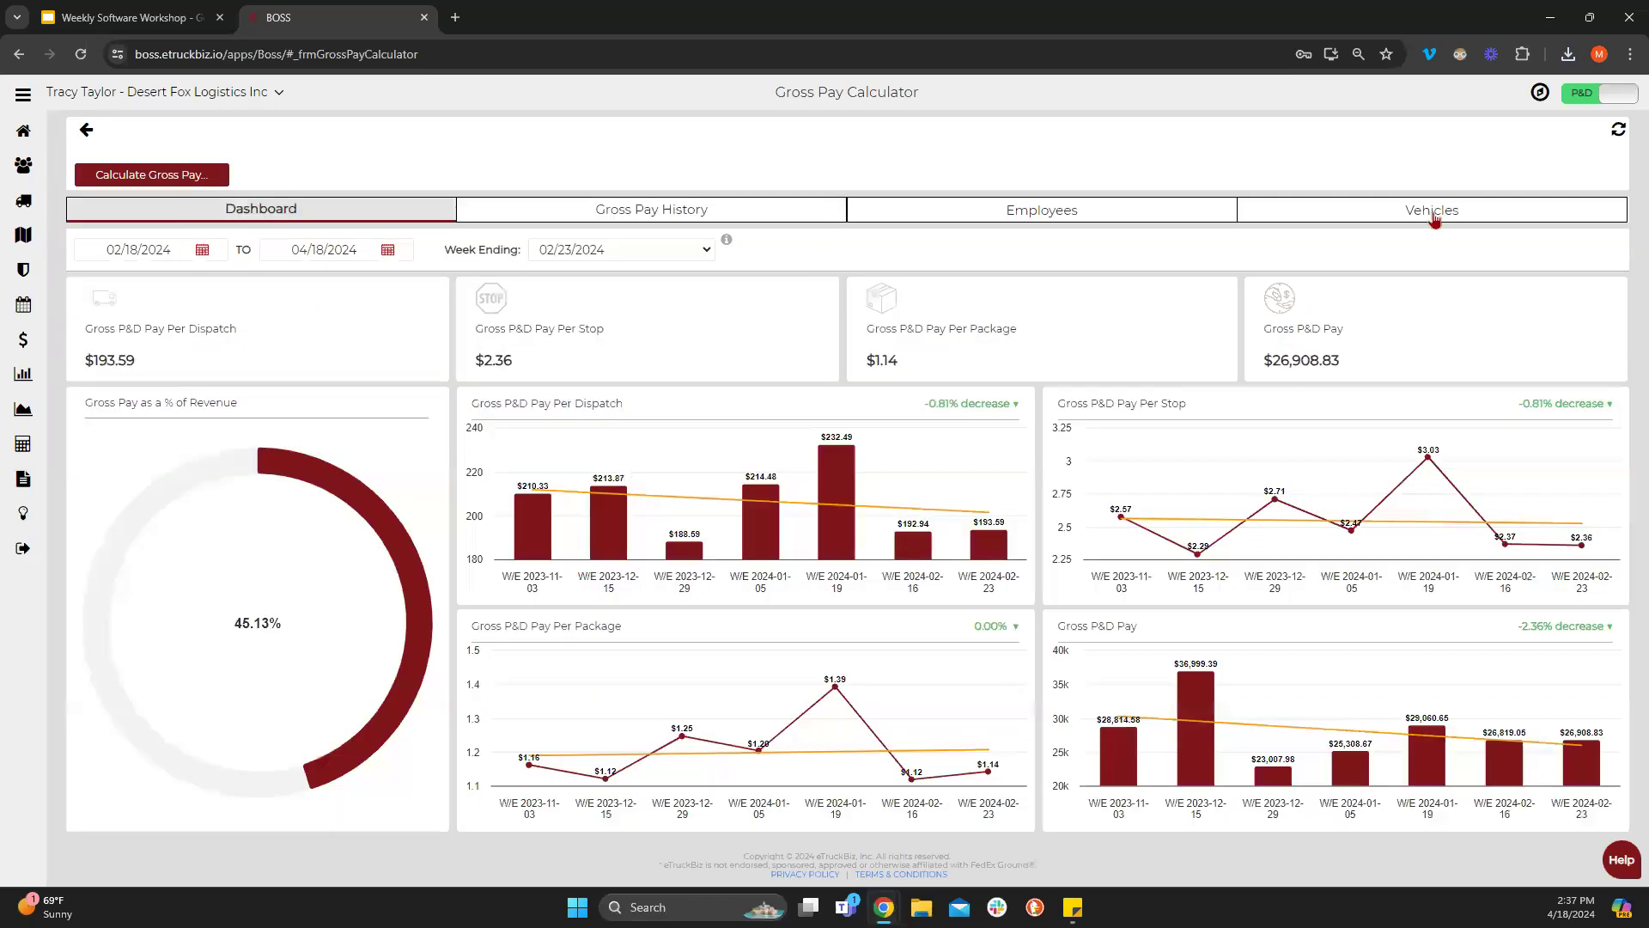
{"action": "left_click", "coordinate": [1619, 131]}
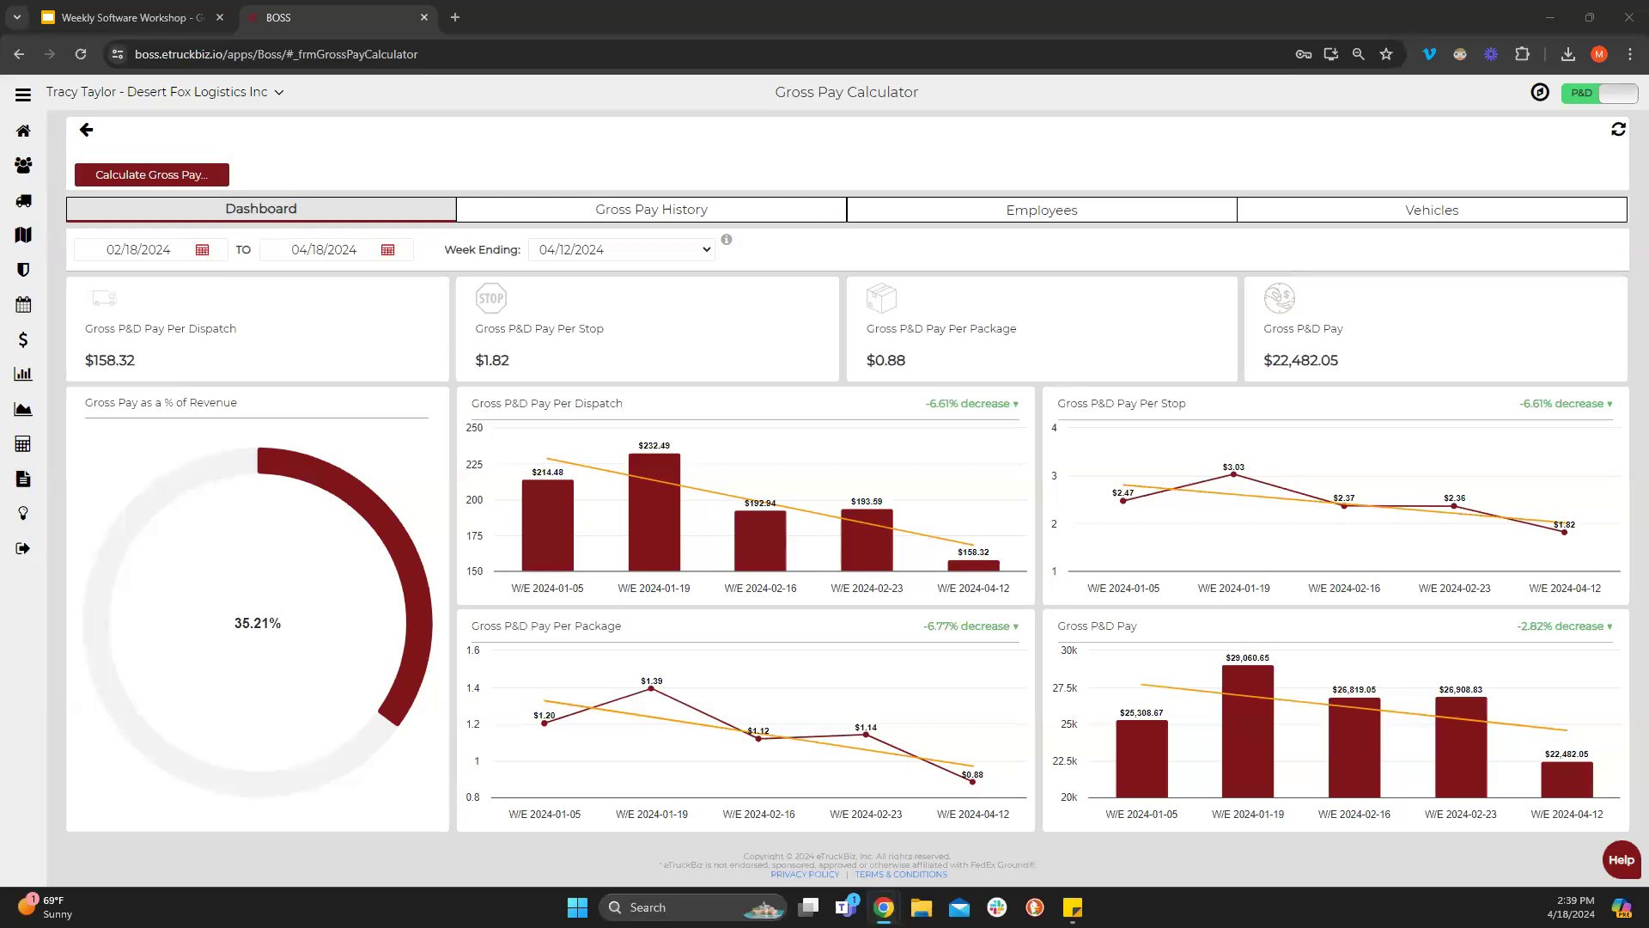
Switch to the Weekly Software Workshop presentation in Google Slides and start the slideshow from the Upcoming Topics slide.
{"action": "left_click", "coordinate": [156, 29]}
{"action": "left_click", "coordinate": [115, 395]}
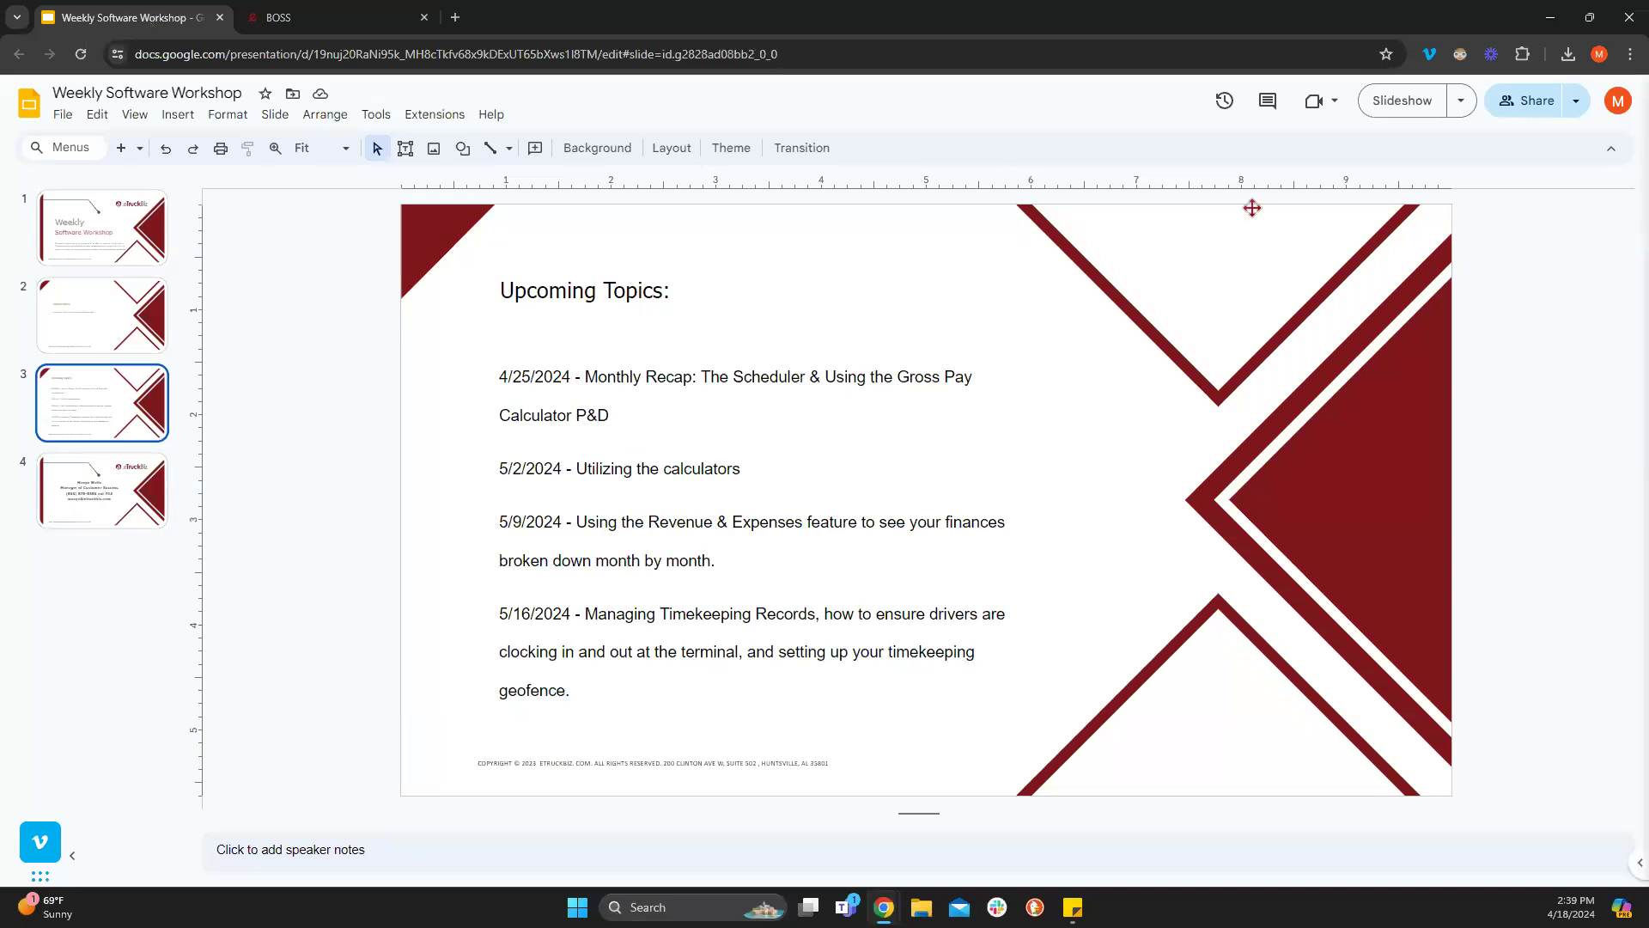
{"action": "left_click", "coordinate": [1399, 100]}
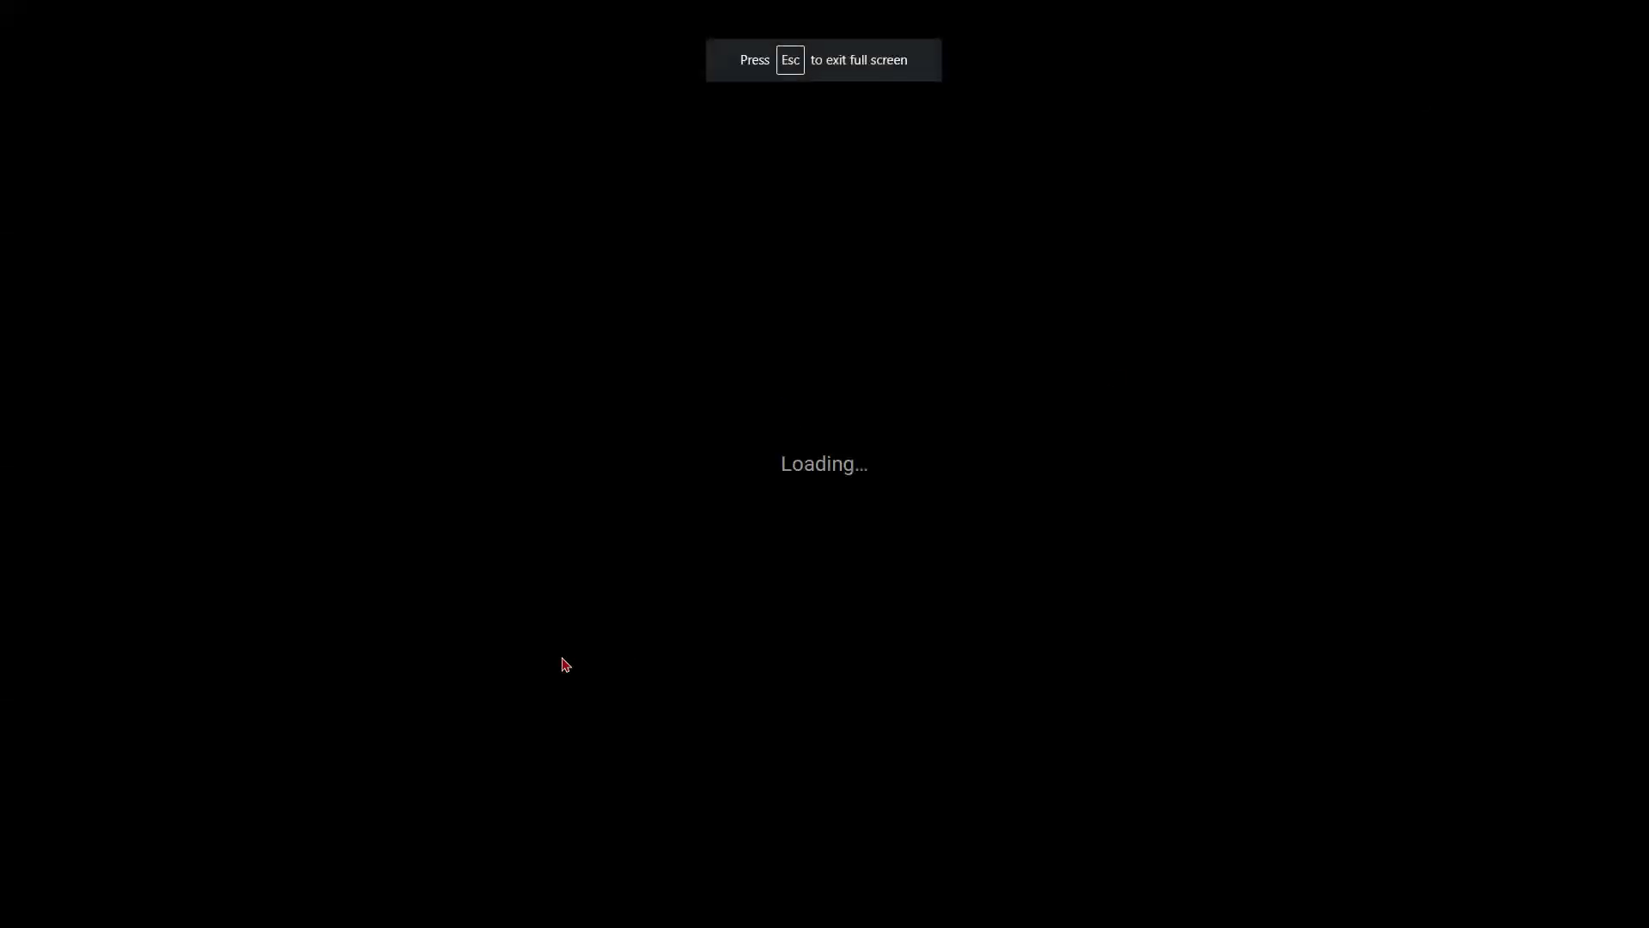